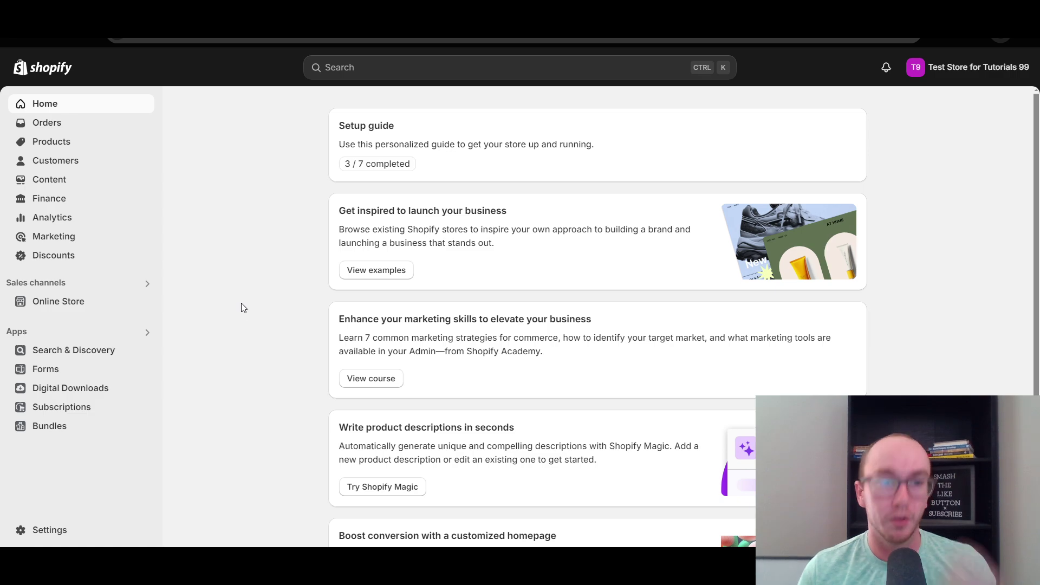
Step: Open the store's discounts and start creating an amount-off-products discount
click(49, 259)
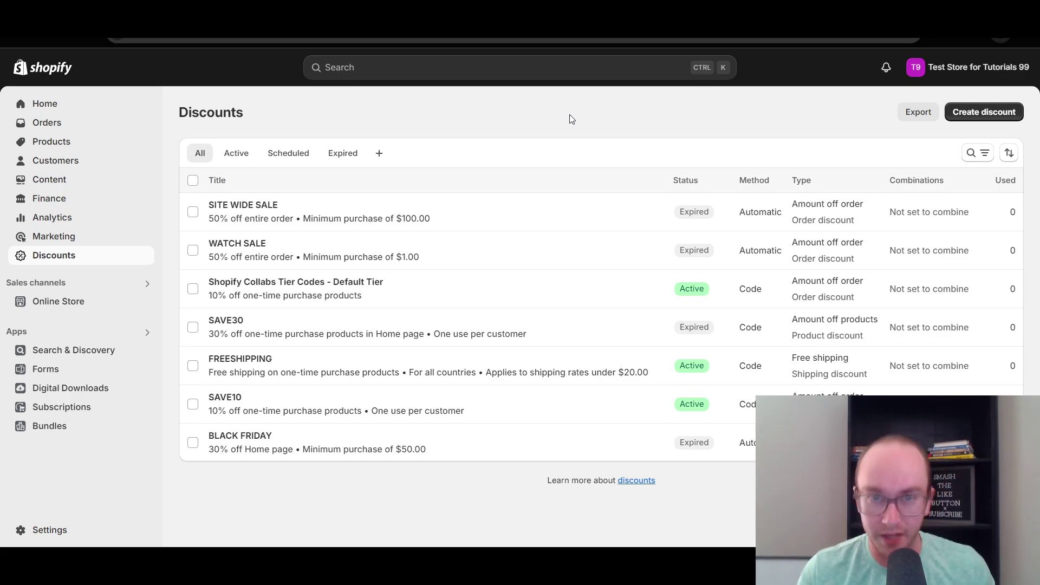
click(980, 115)
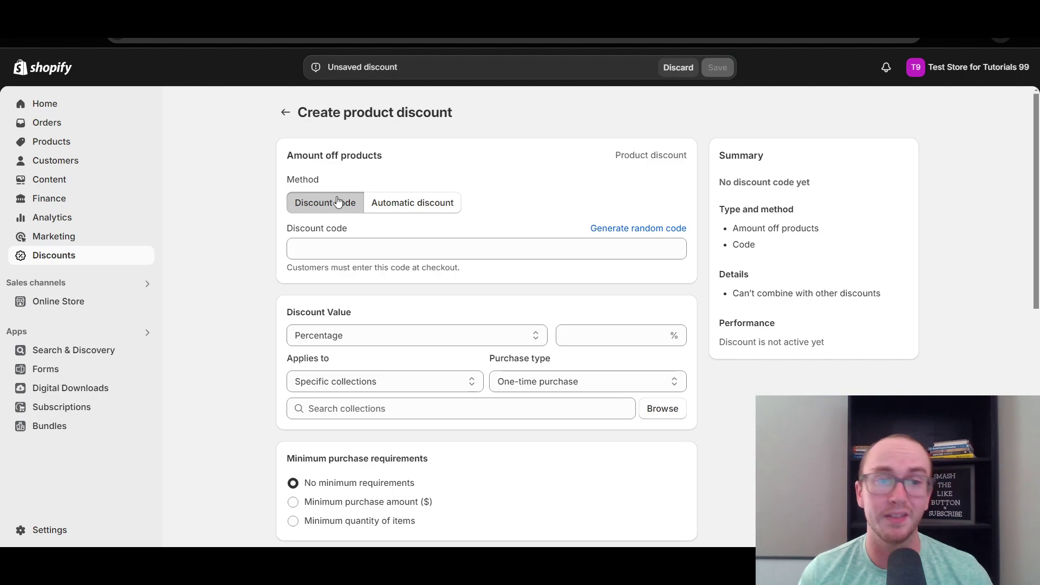
Step: Preview the settings of the automatic discount method and return to the discount code method
click(432, 217)
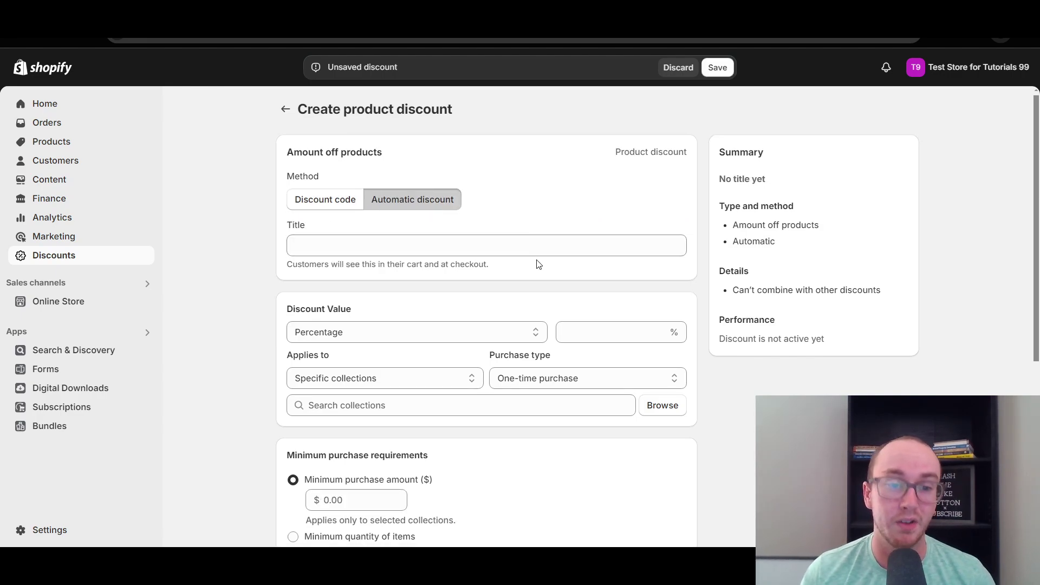
scroll(539, 263, down, 3)
scroll(427, 461, down, 2)
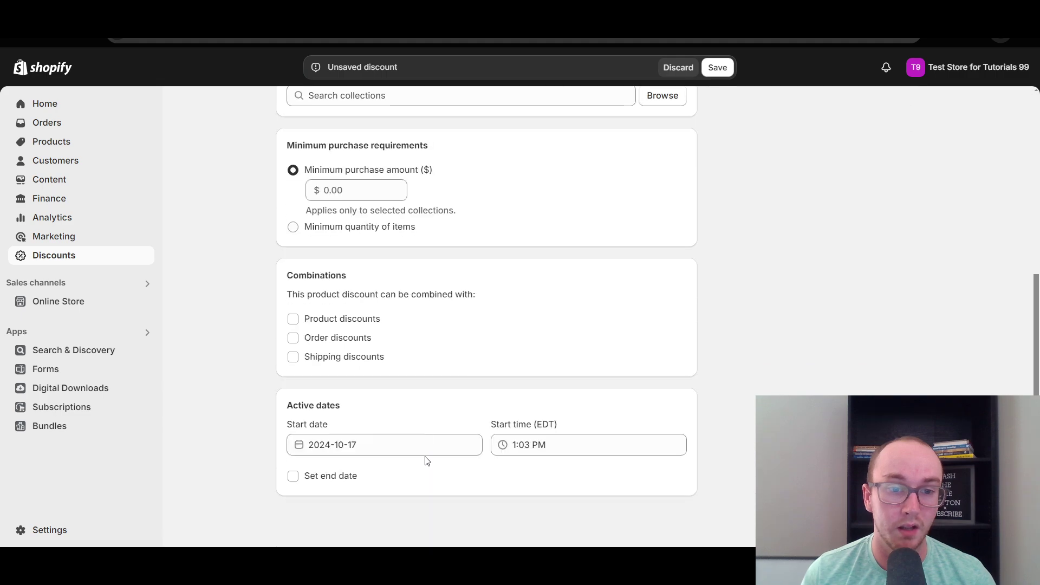
scroll(427, 459, up, 5)
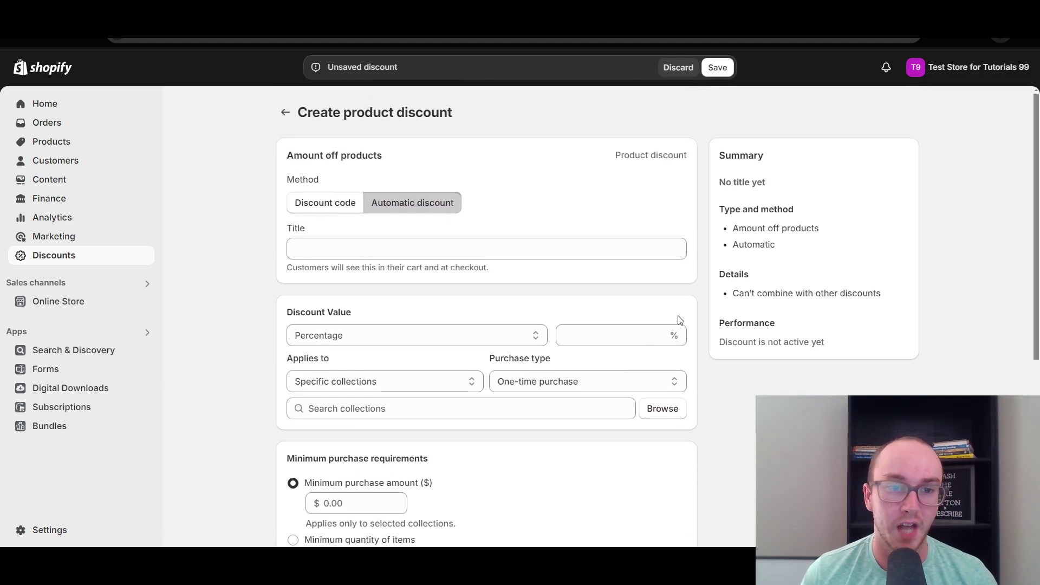
click(361, 210)
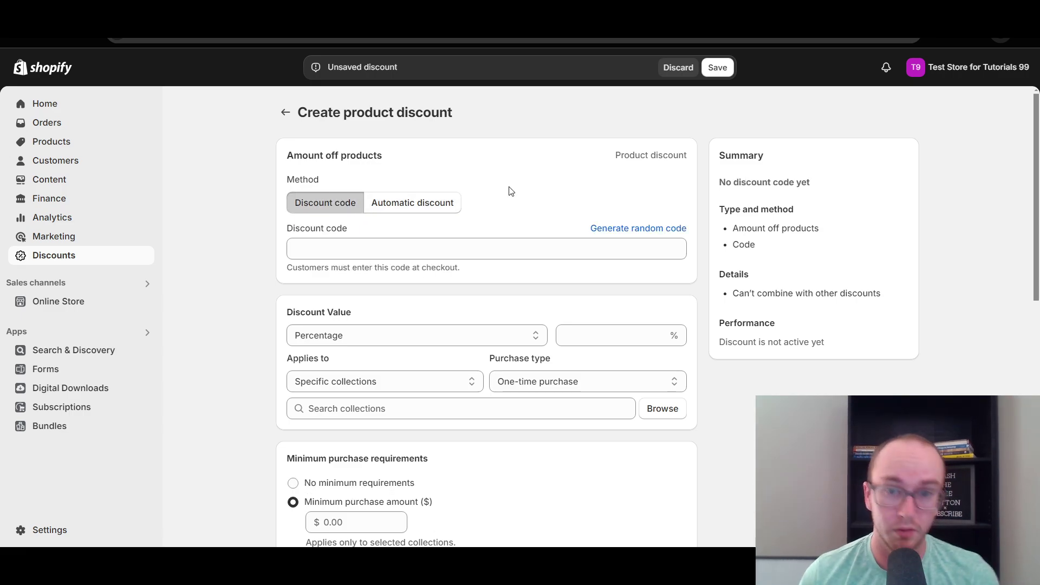
Step: Enter save20 as the discount code customers use at checkout
click(499, 249)
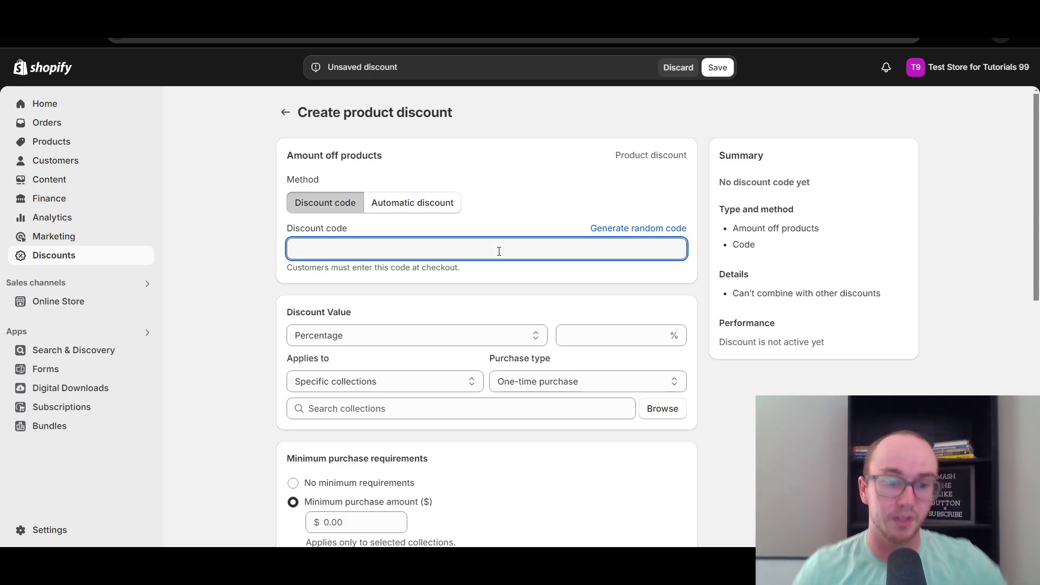
text(save)
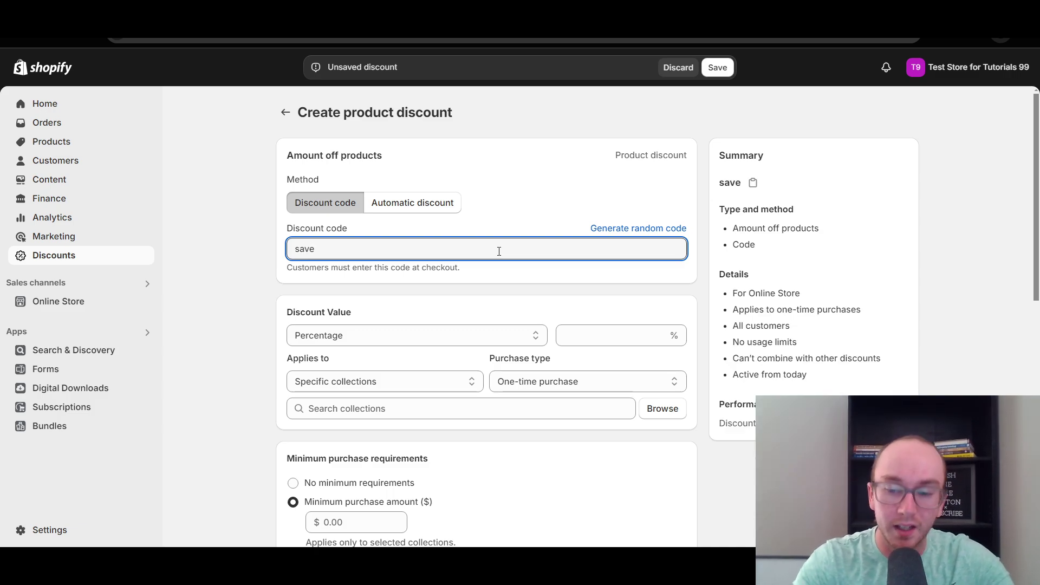
text(20)
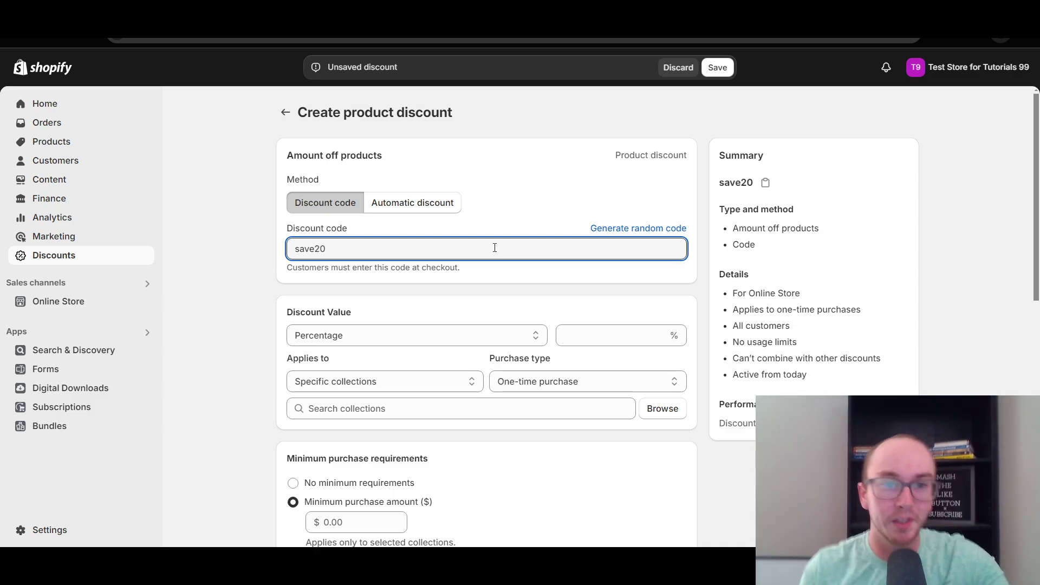
click(500, 230)
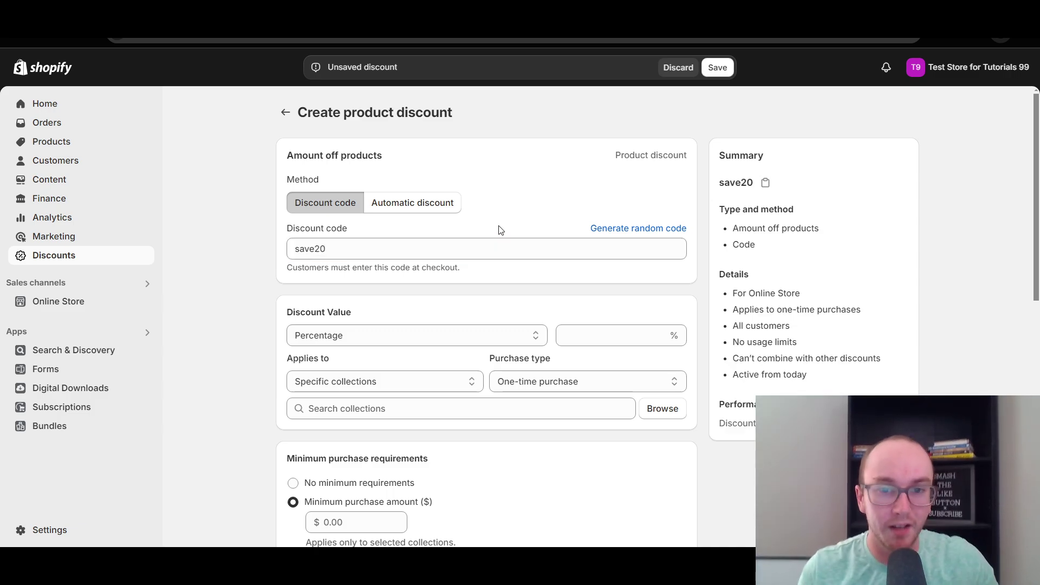
Step: Generate a random discount code and replace it with save20
click(606, 236)
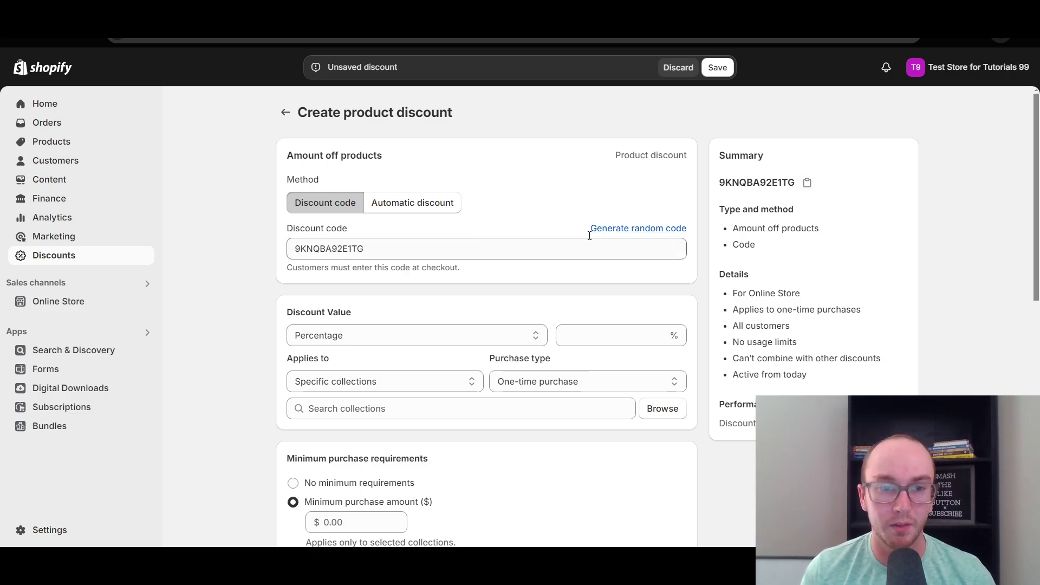
click(396, 252)
drag(395, 251, 270, 254)
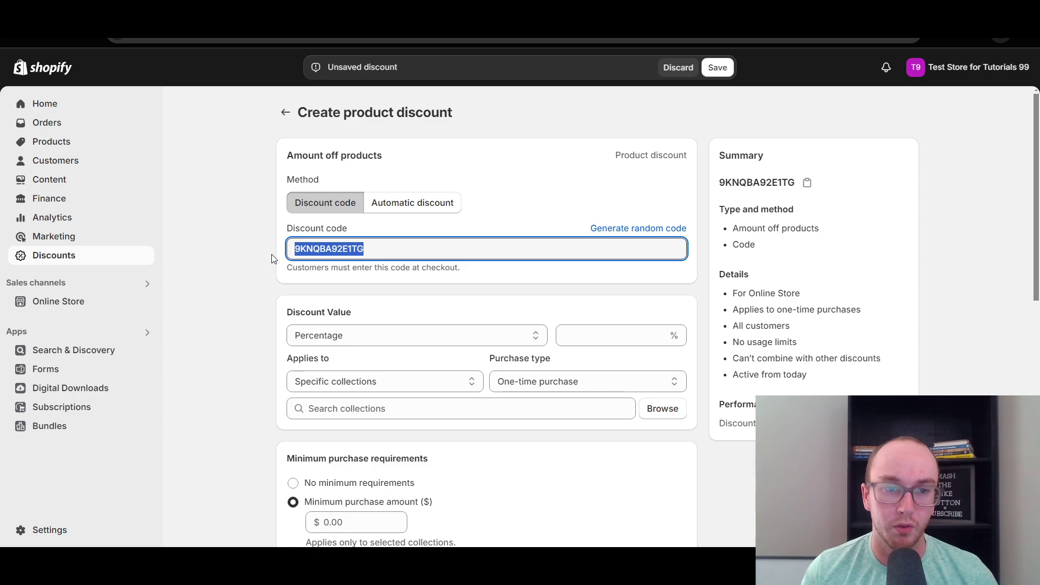
text(save2)
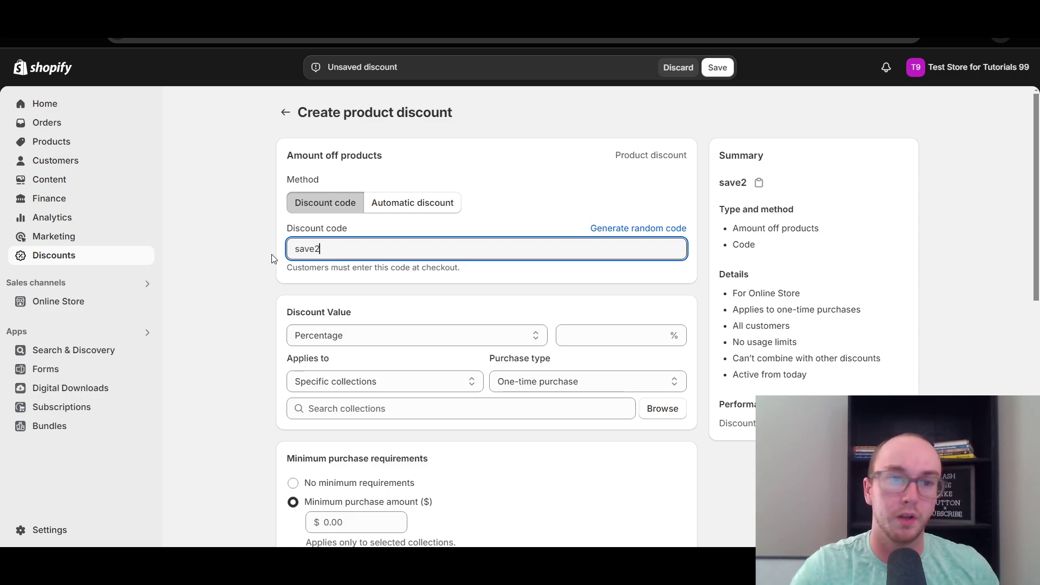
text(0)
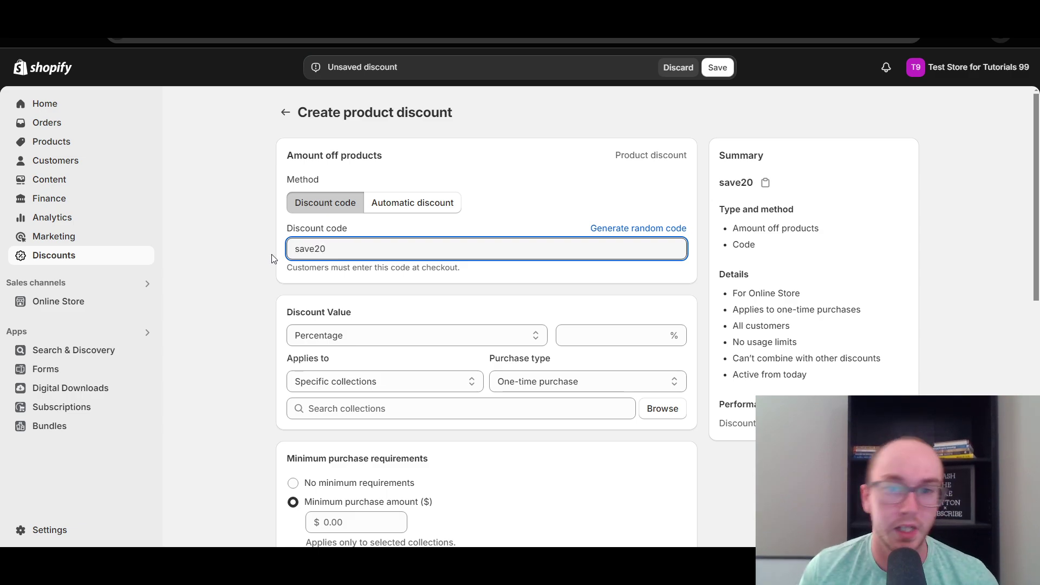
click(523, 198)
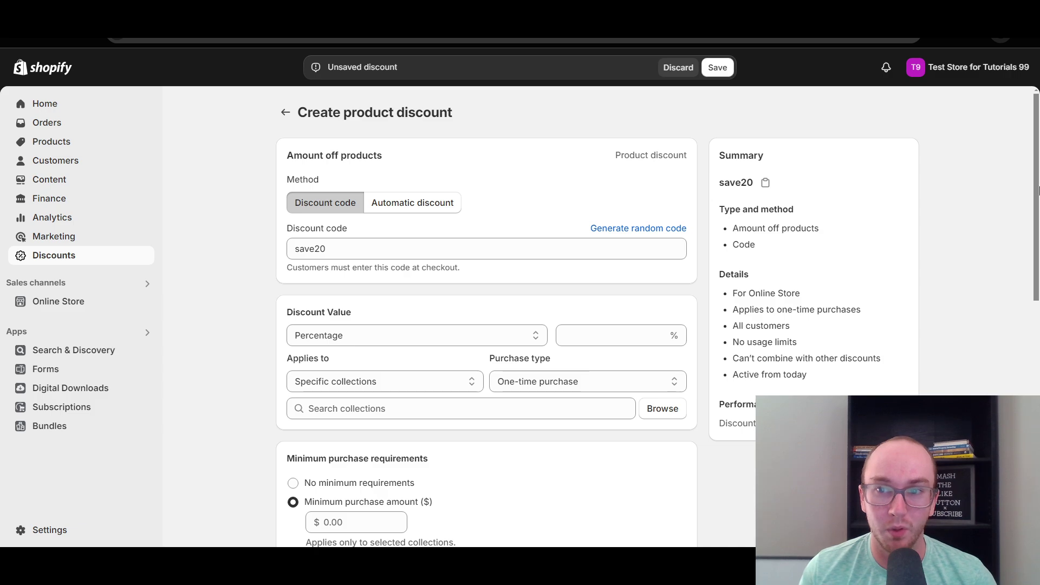
Step: Review which kinds of items the discount value can apply to, leaving the selection on specific collections
scroll(1037, 187, down, 1)
scroll(1036, 184, up, 1)
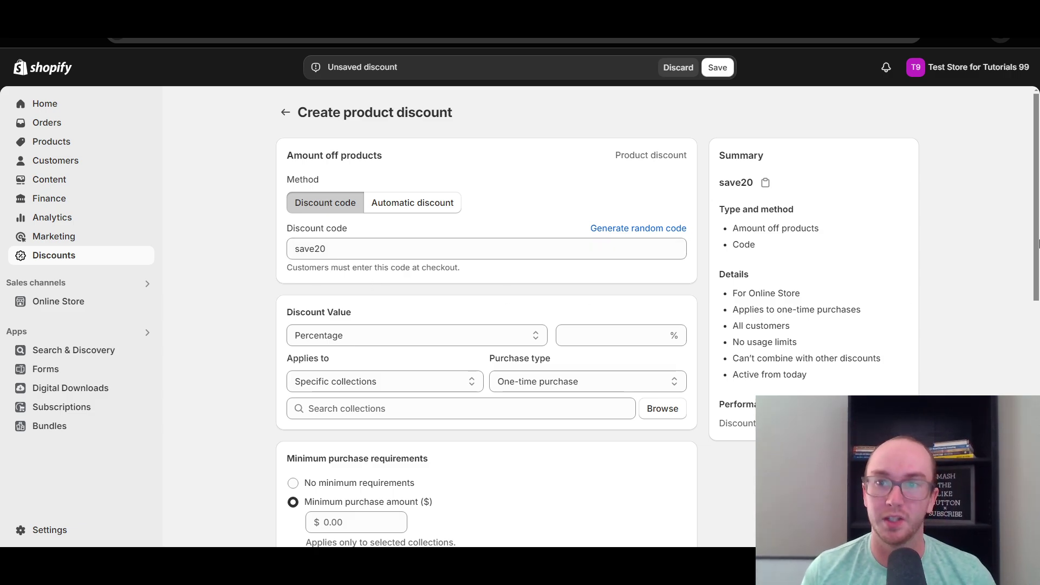
mouse_move(1036, 244)
mouse_down()
mouse_move(1031, 274)
mouse_move(1028, 262)
mouse_up()
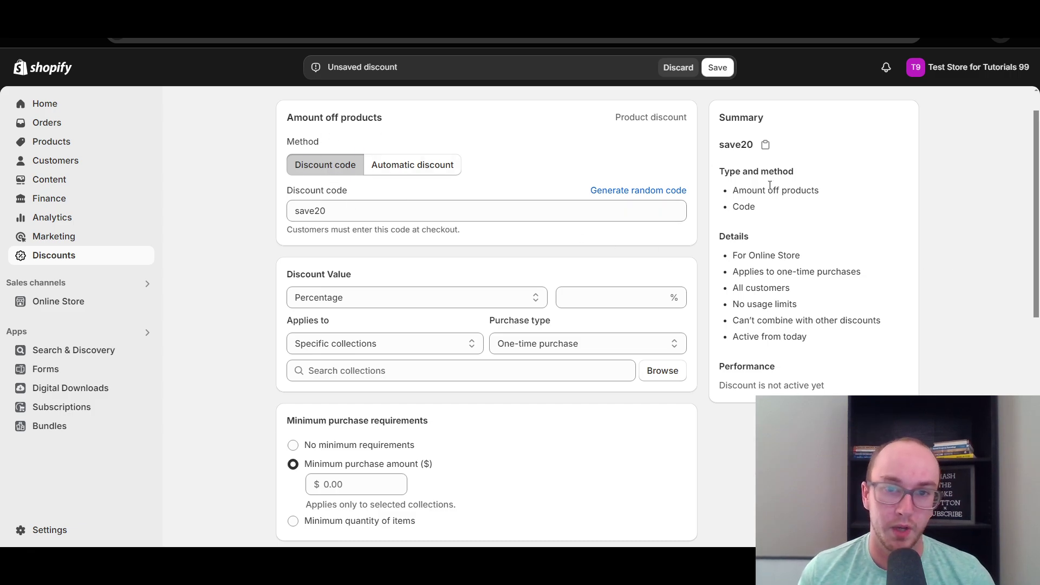
drag(1035, 180, 1034, 250)
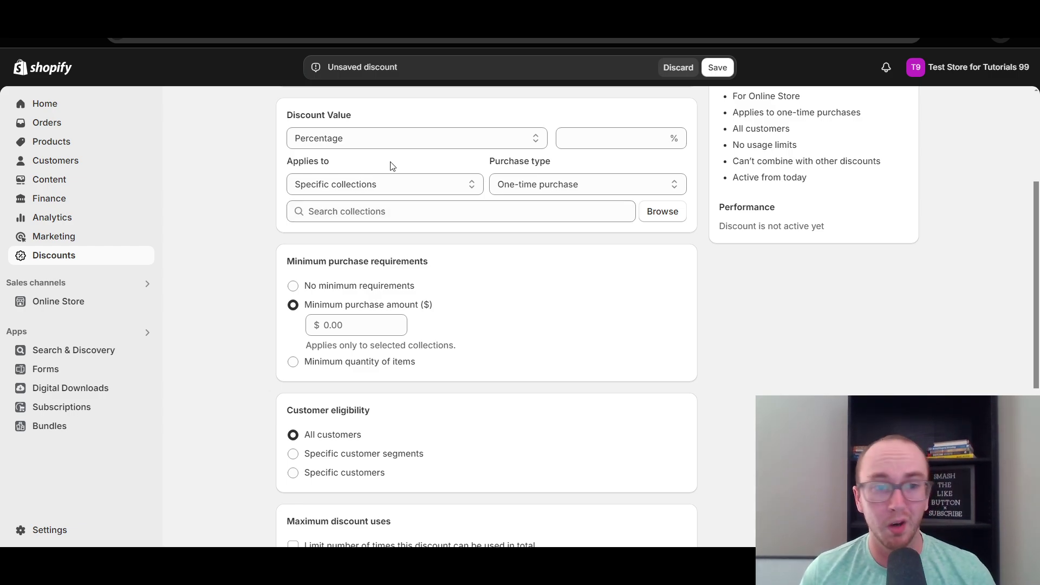
click(414, 187)
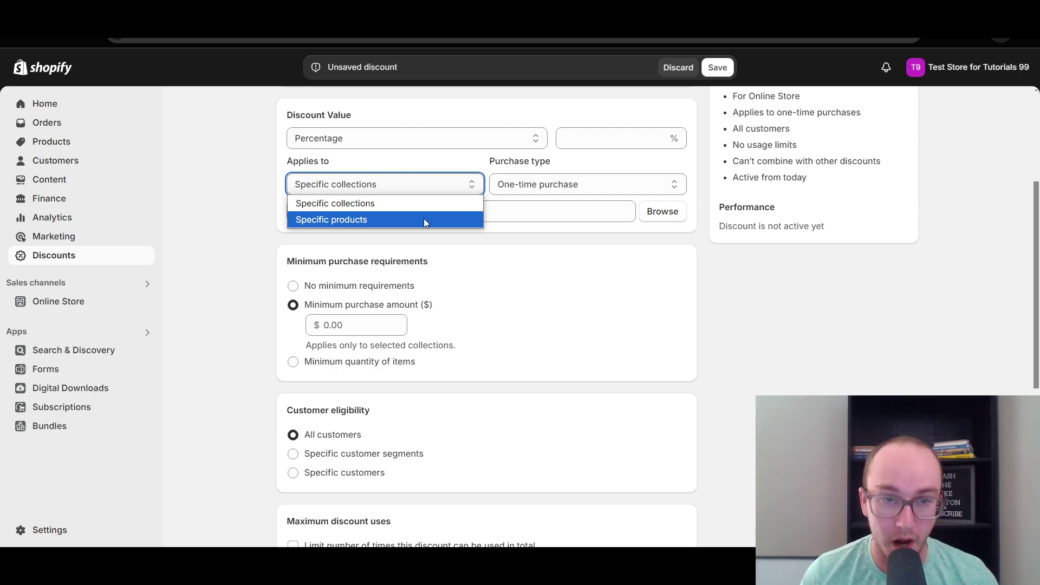
click(458, 159)
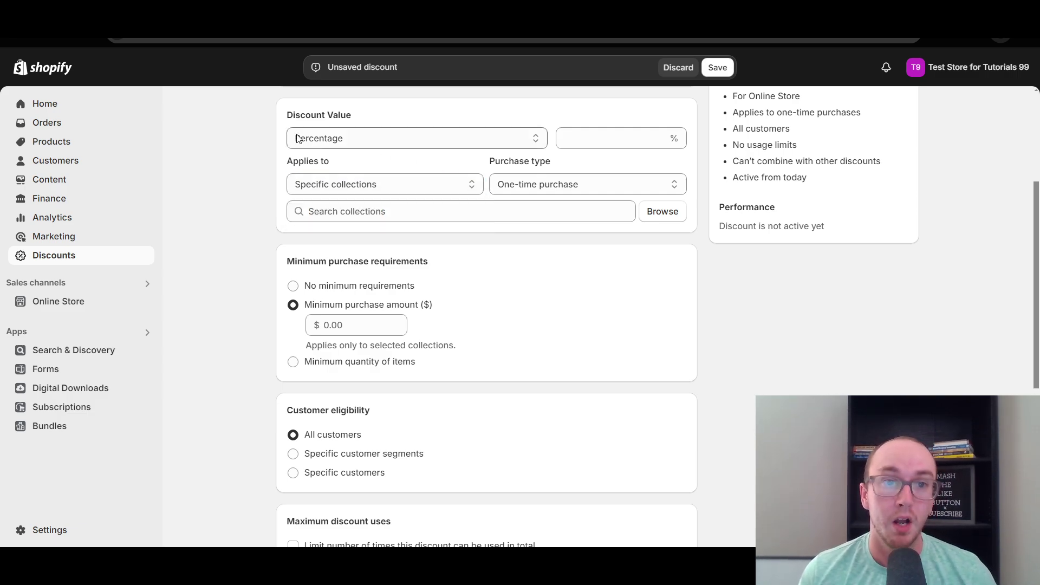
Step: Try the fixed amount discount type and switch the discount value back to percentage
click(357, 140)
click(350, 150)
key(Down)
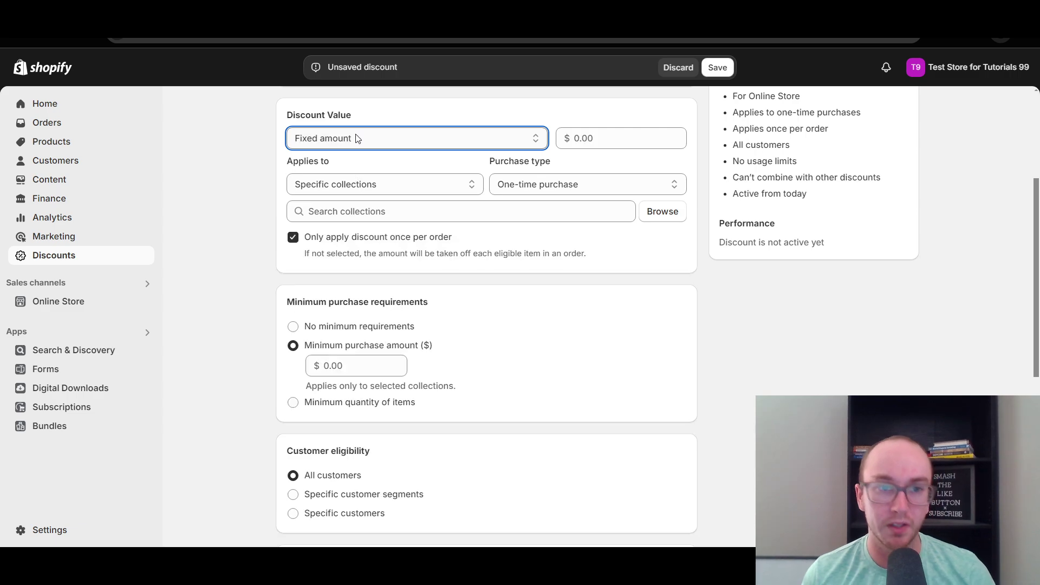
click(355, 140)
click(367, 157)
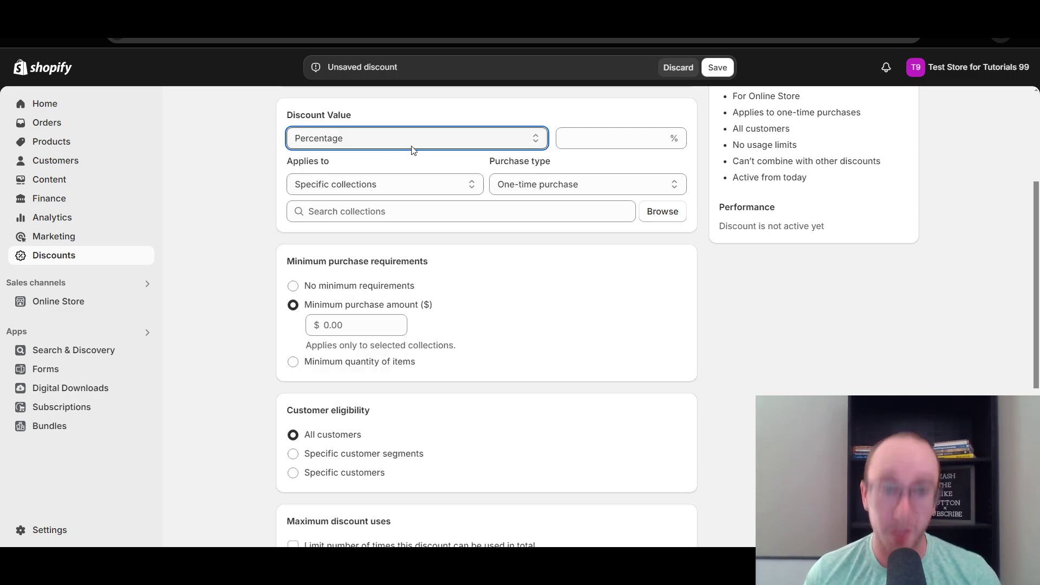
Step: Set the percentage discount value to 20%
click(590, 136)
text(20)
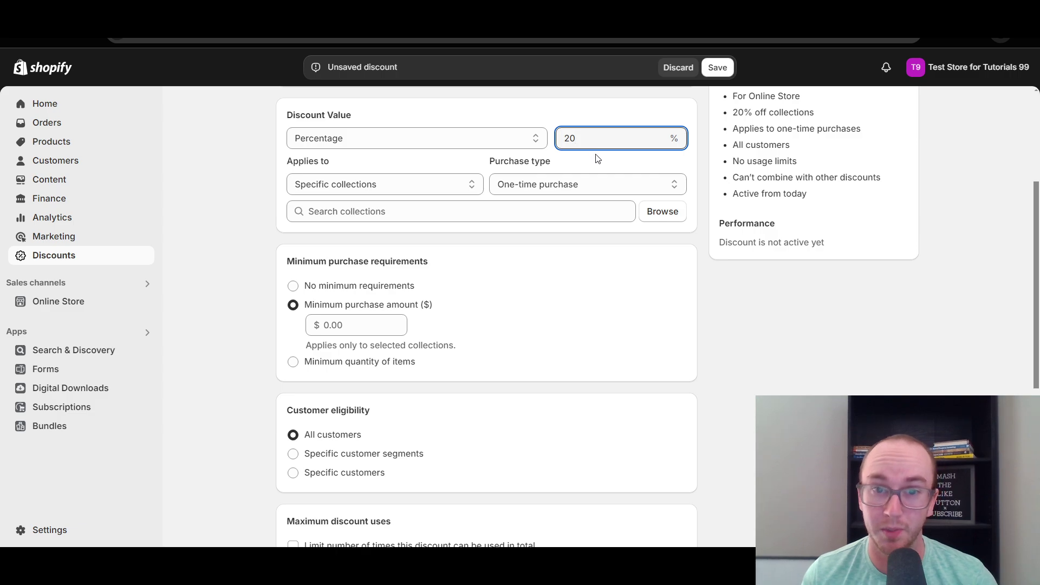
click(746, 180)
Step: Review the available purchase types for the discount, leaving it on one-time purchase
scroll(1037, 245, up, 1)
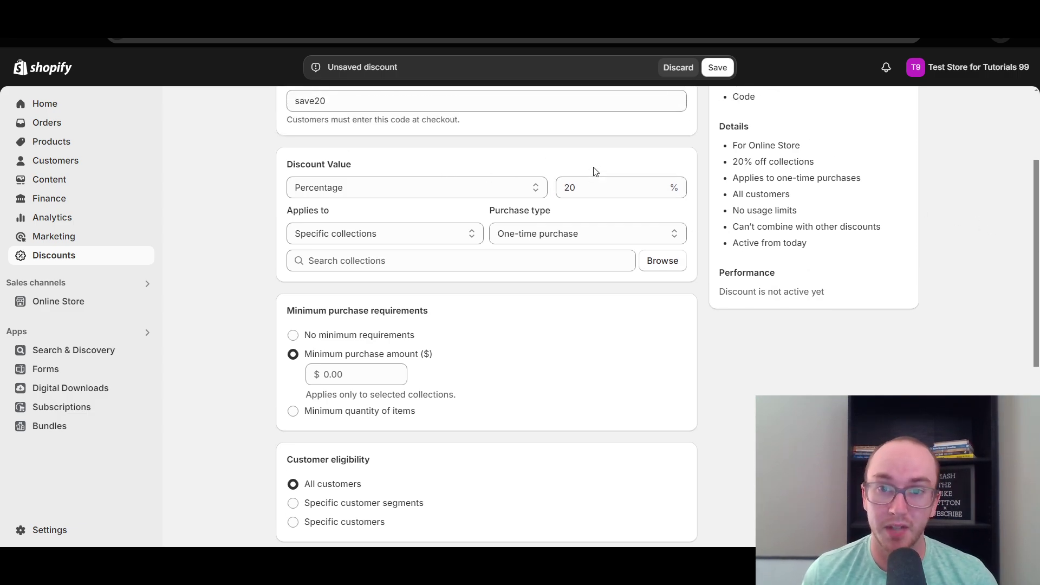
scroll(1037, 226, down, 1)
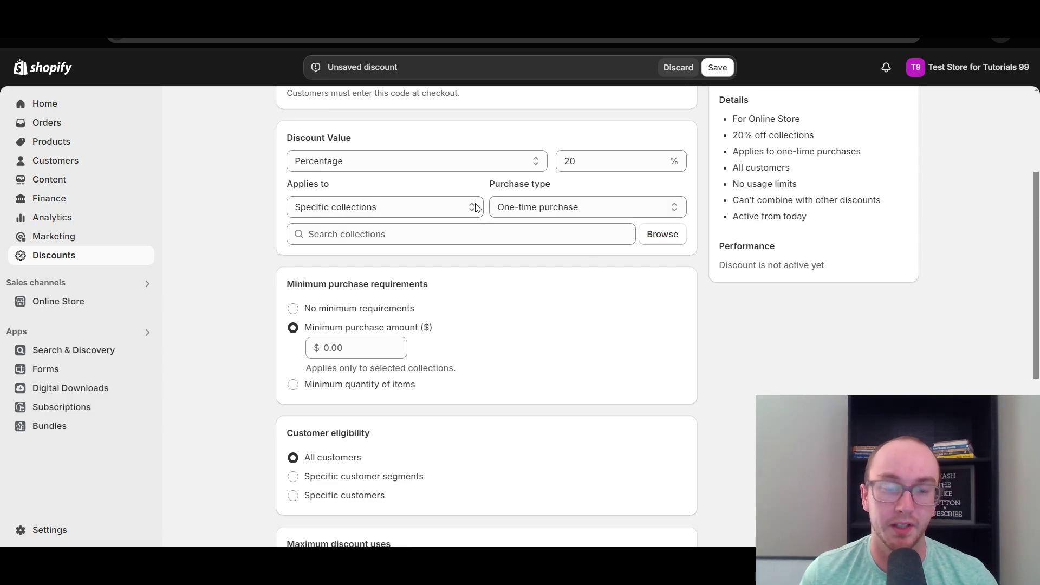
click(521, 208)
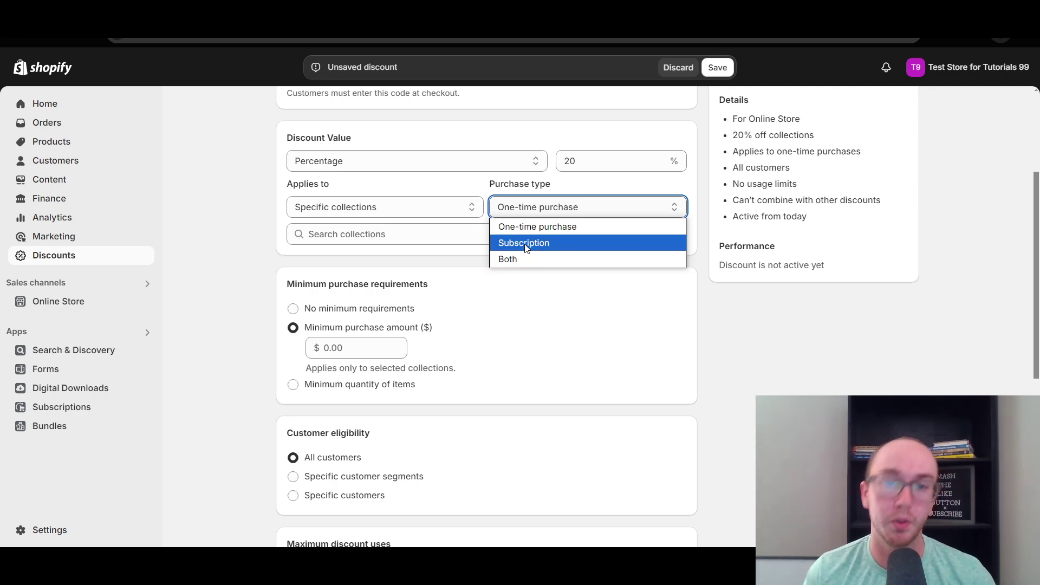
click(485, 187)
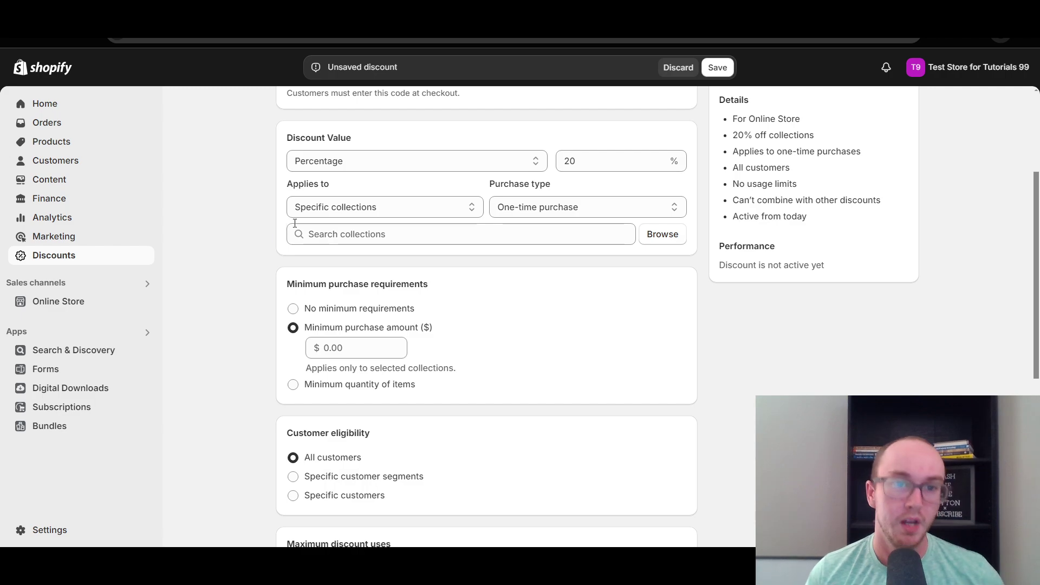
Step: Browse the store's collections and add Jewelry and Watch to the ones the discount applies to
click(343, 235)
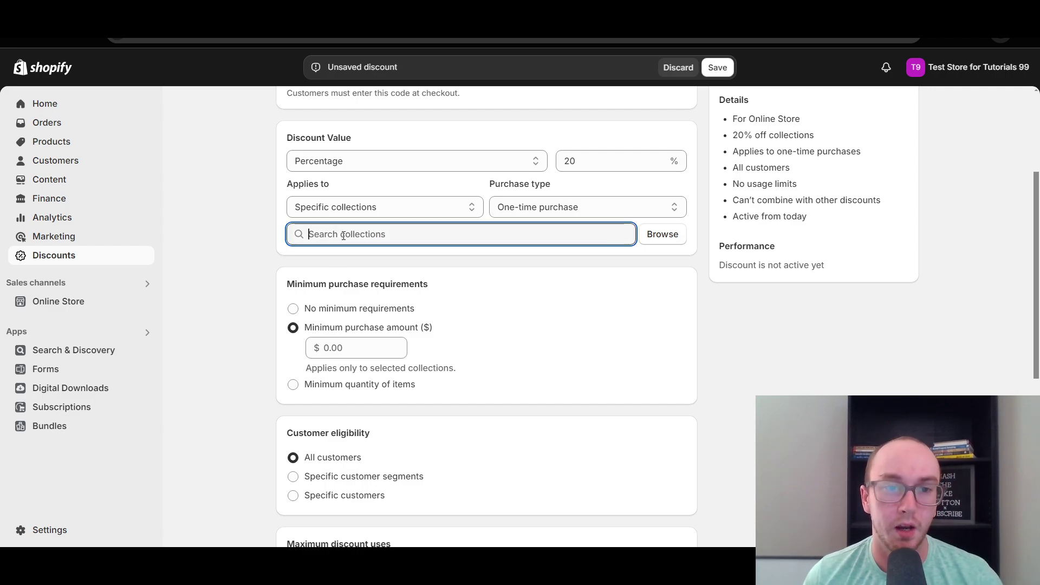
click(654, 238)
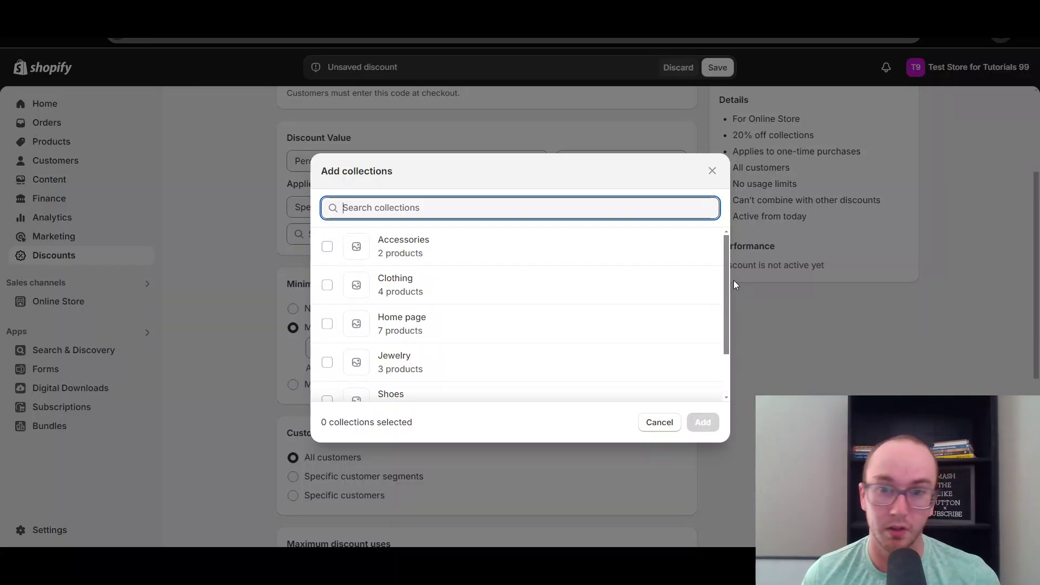
scroll(724, 292, down, 3)
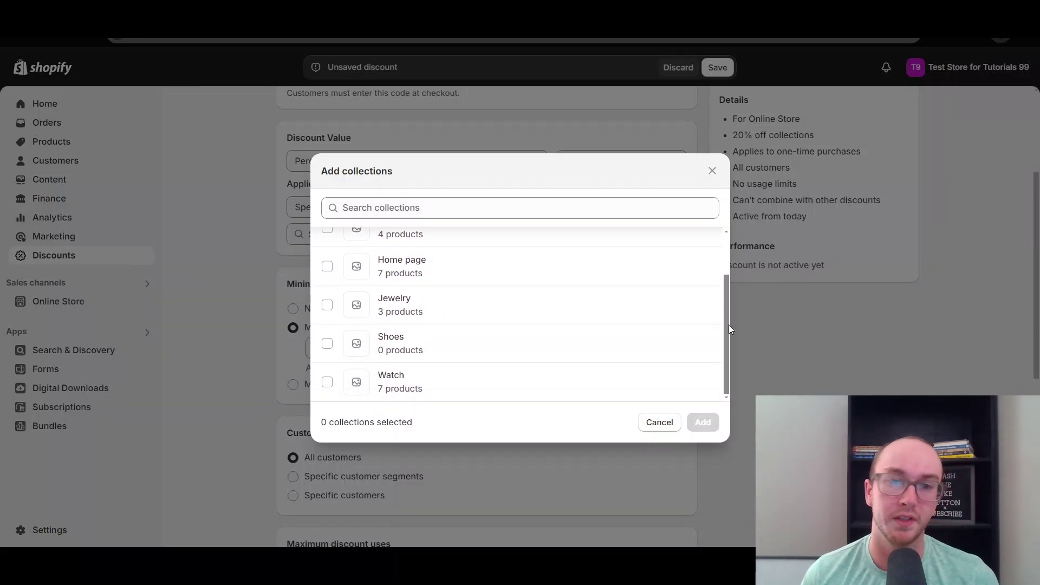
scroll(721, 299, up, 1)
scroll(719, 299, up, 1)
scroll(715, 320, down, 2)
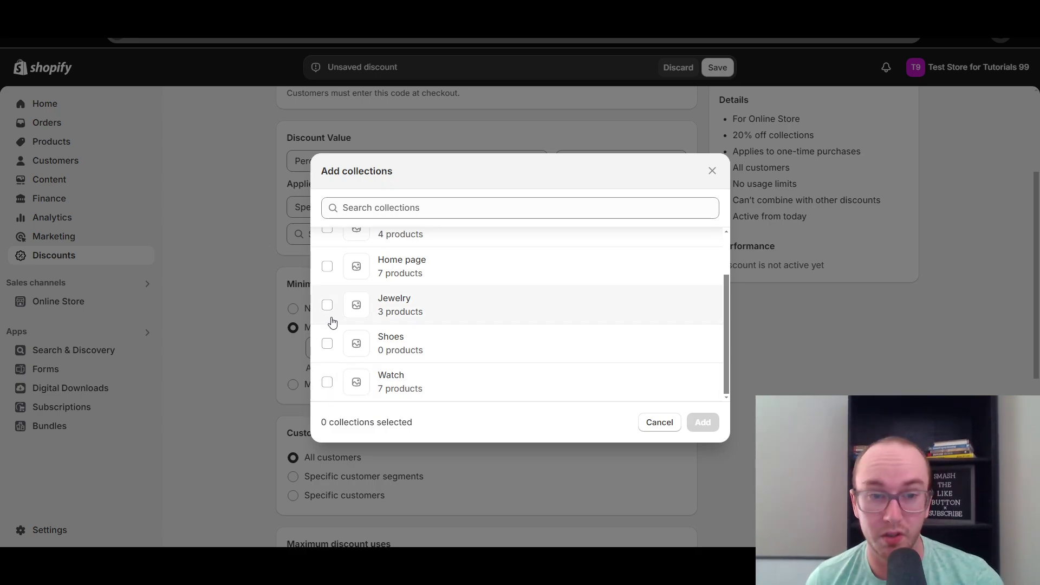
scroll(332, 323, up, 2)
scroll(332, 319, down, 2)
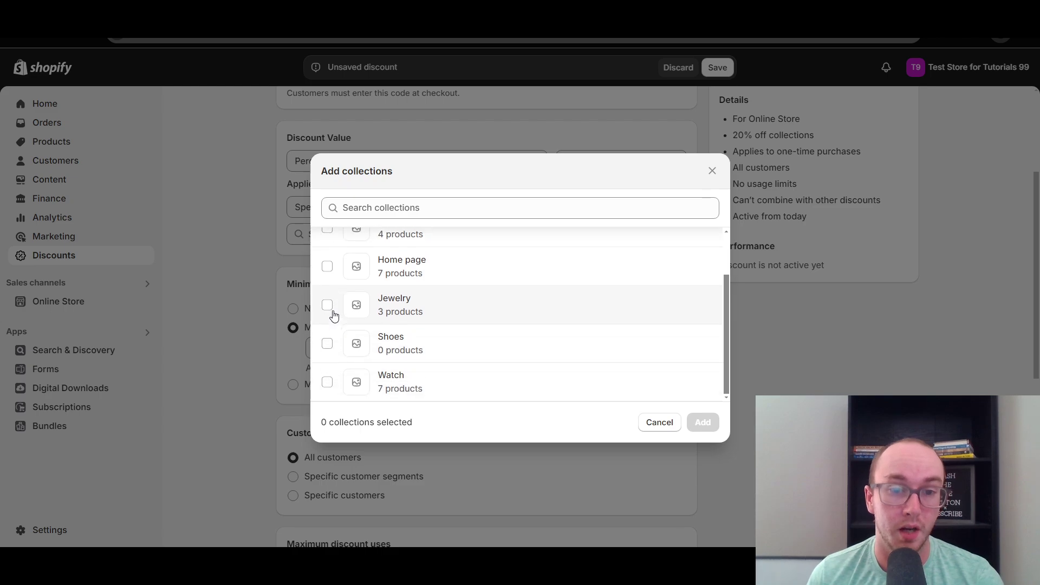
click(327, 305)
click(328, 383)
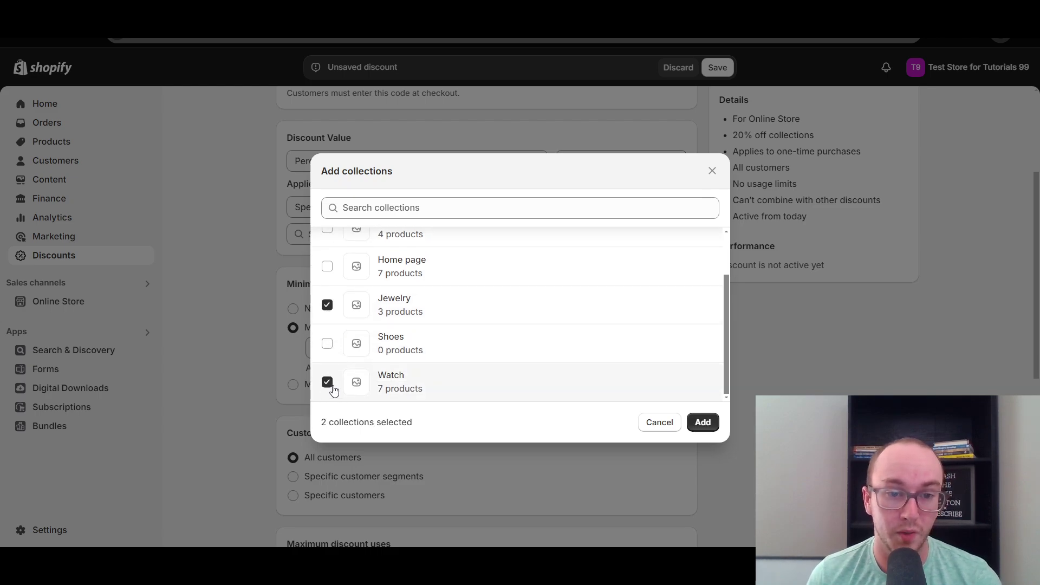
click(702, 423)
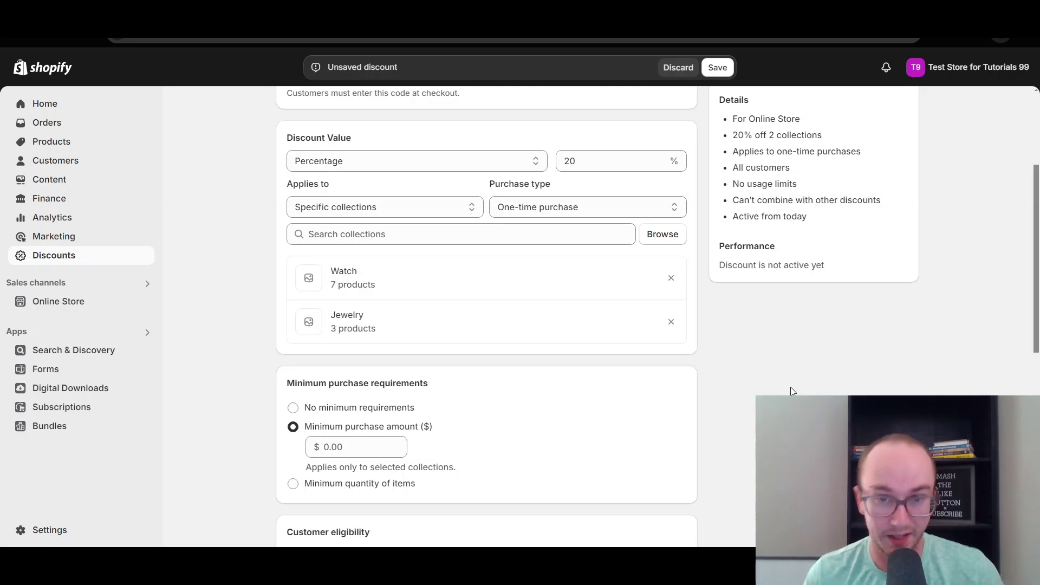
drag(1037, 281, 578, 263)
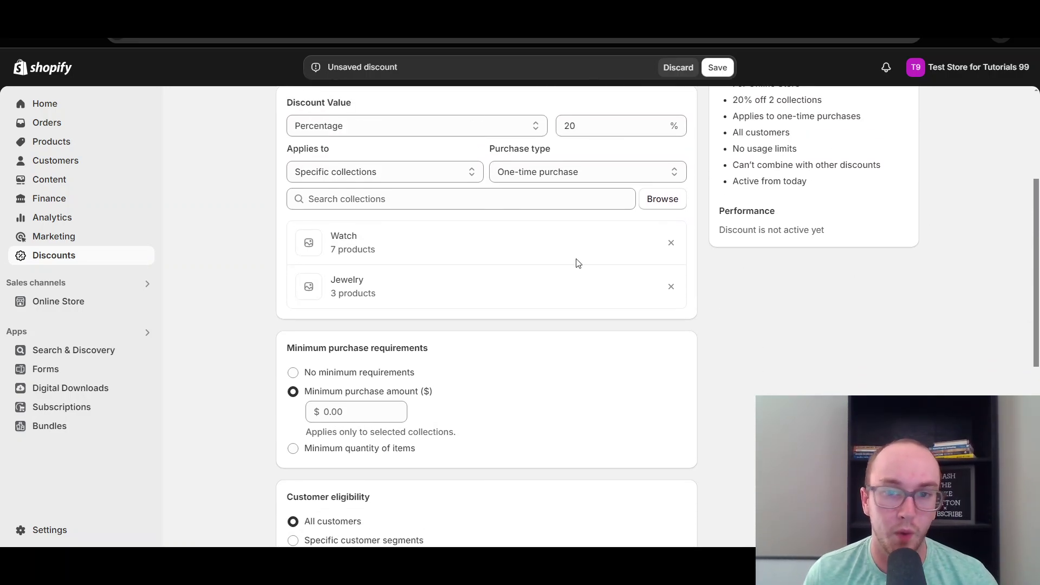
Step: Remove the Jewelry collection from the collections the discount applies to, keeping only Watch
click(671, 287)
scroll(325, 257, up, 2)
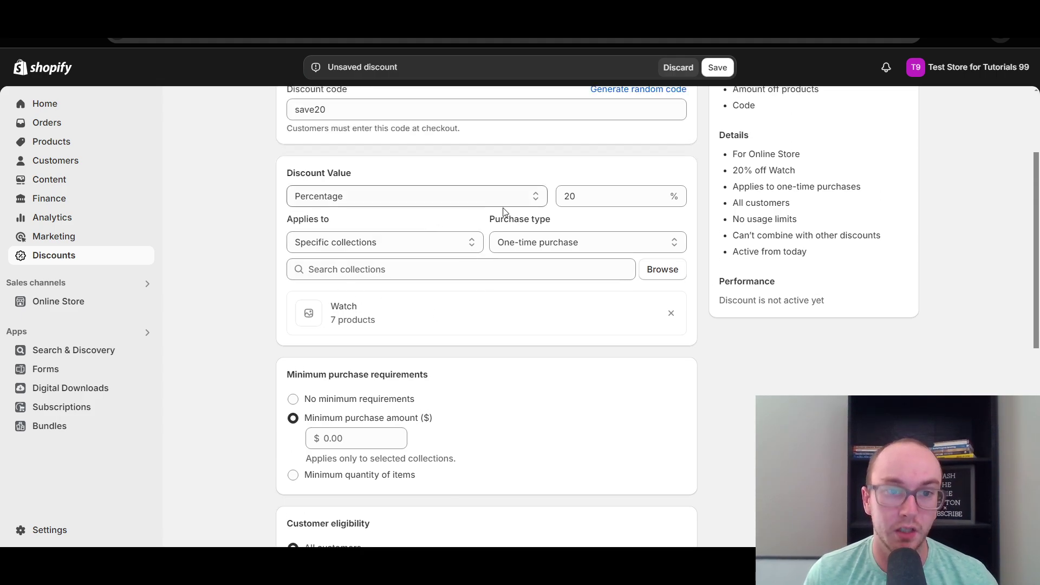
scroll(1036, 218, up, 2)
scroll(1037, 218, down, 1)
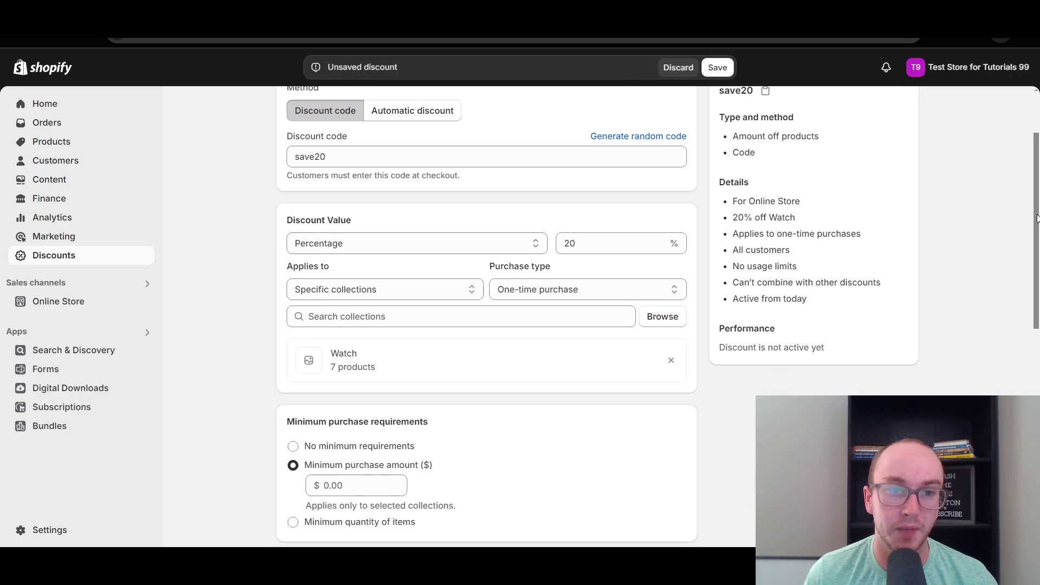
Step: Set the discount's minimum purchase requirements to no minimum requirements
drag(1036, 218, 1033, 321)
click(380, 246)
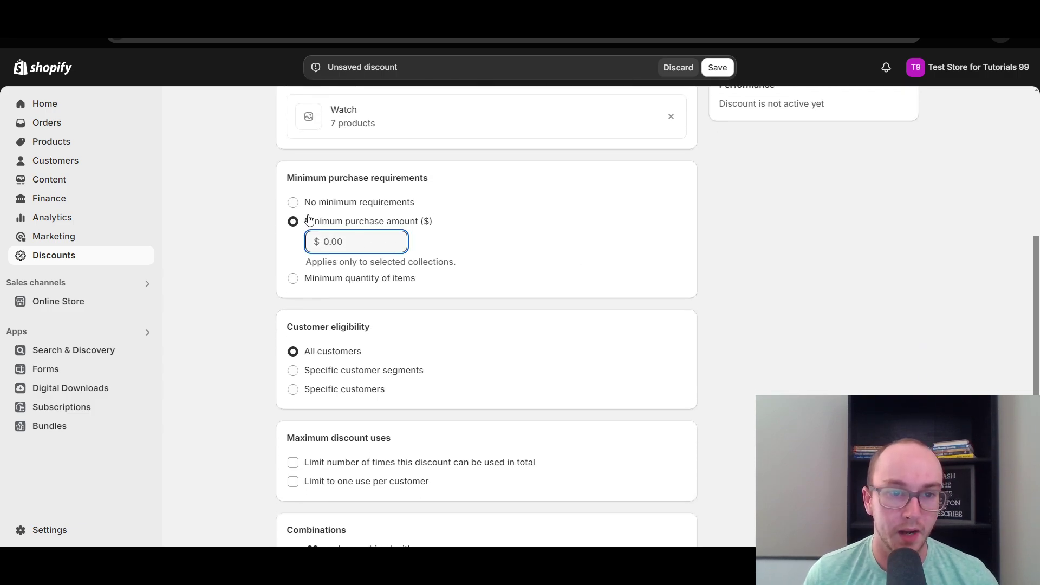
click(293, 203)
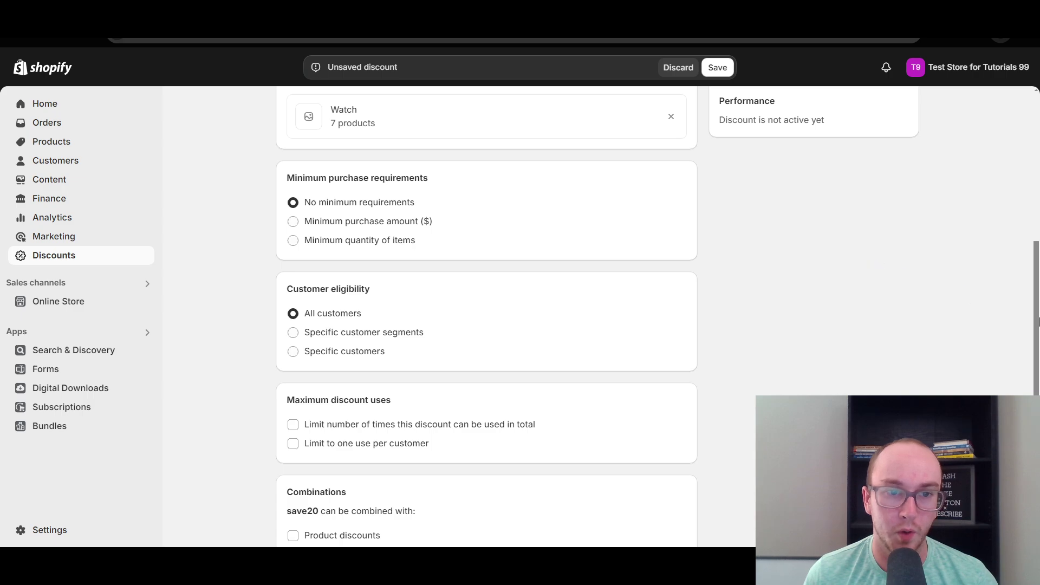
Step: Try a minimum quantity of 3 items as the purchase requirement and return to no minimum requirements
drag(1037, 321, 1036, 268)
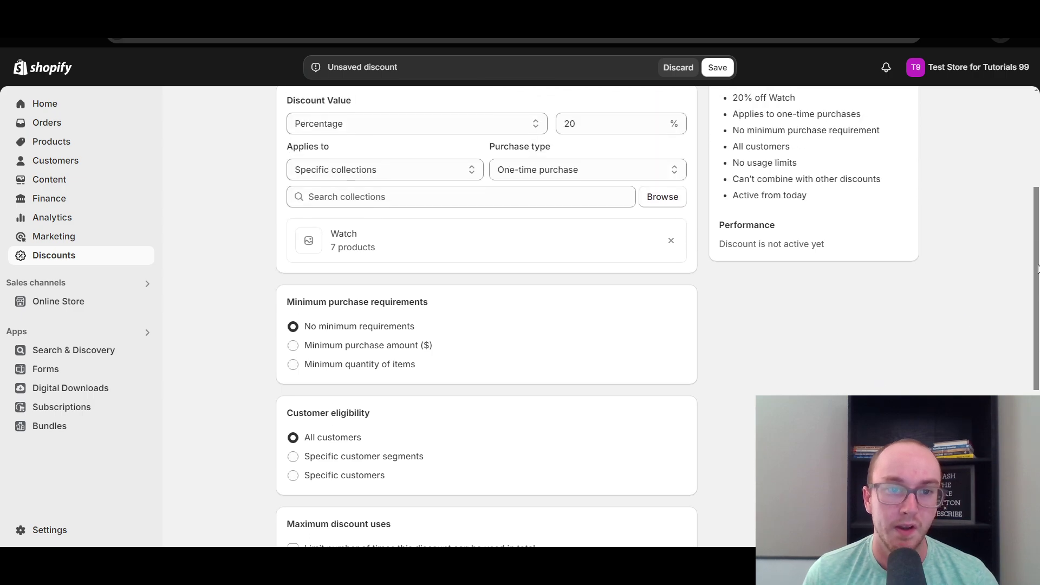
click(378, 371)
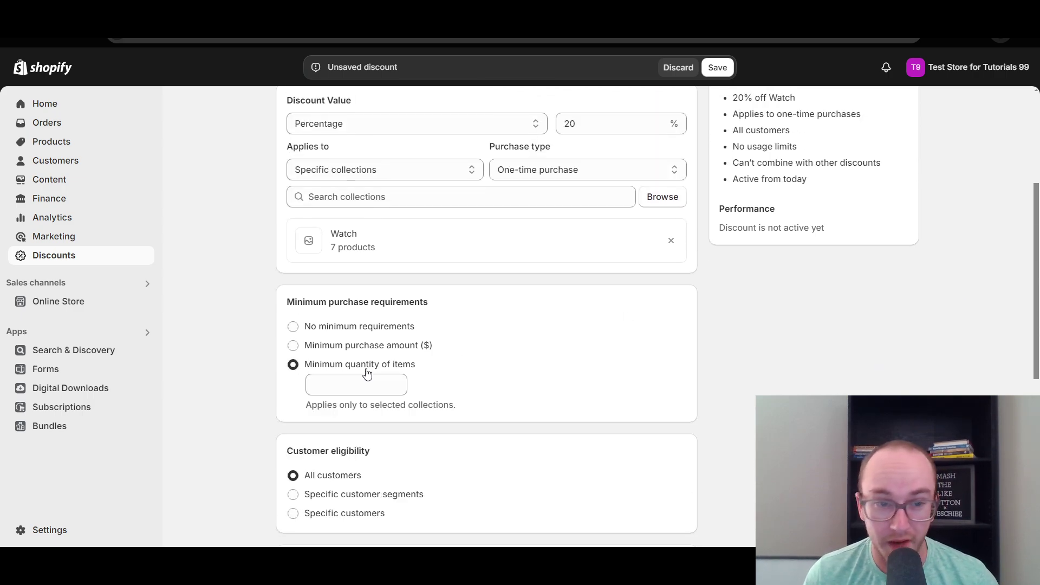
click(397, 381)
click(398, 382)
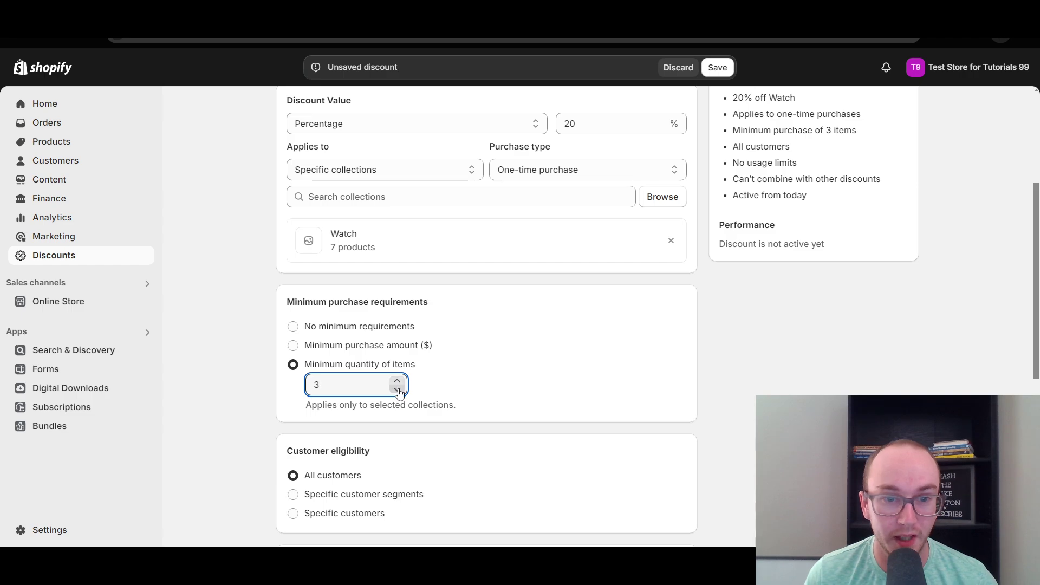
click(398, 389)
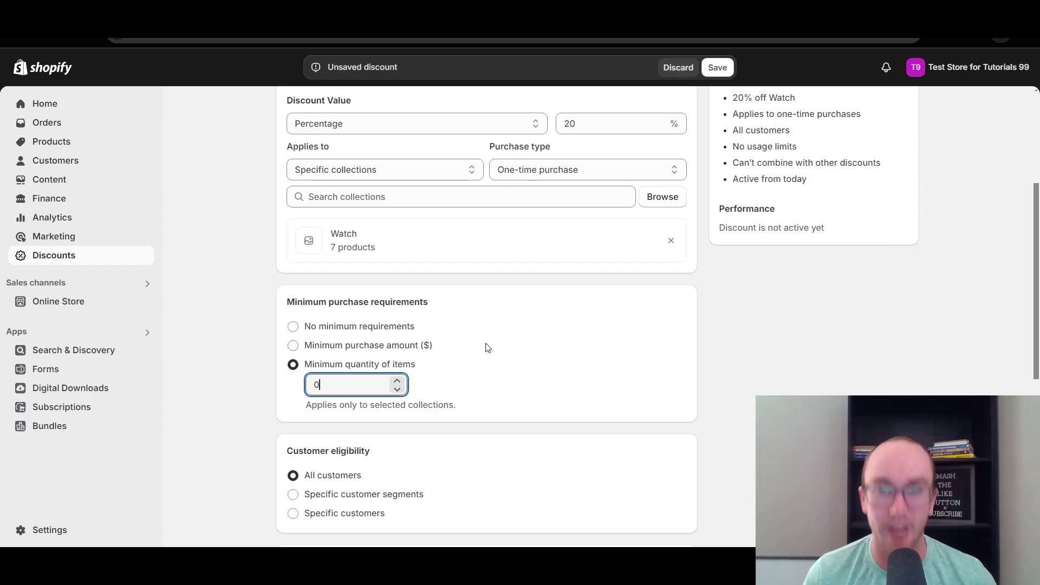
click(293, 326)
Step: Limit the discount to one use per customer, leaving the total number of uses unlimited
scroll(933, 296, down, 3)
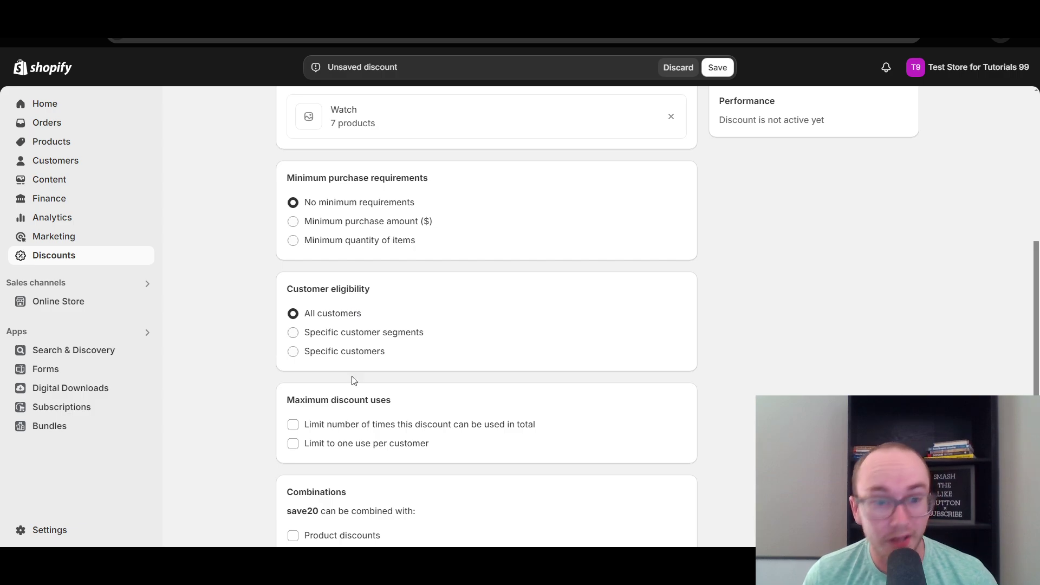
scroll(284, 403, down, 3)
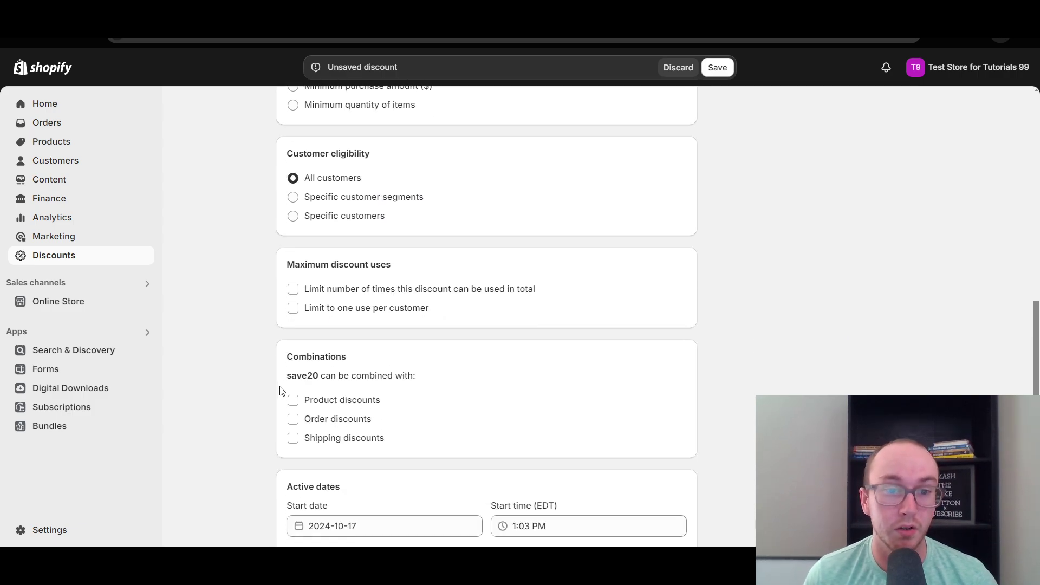
click(353, 314)
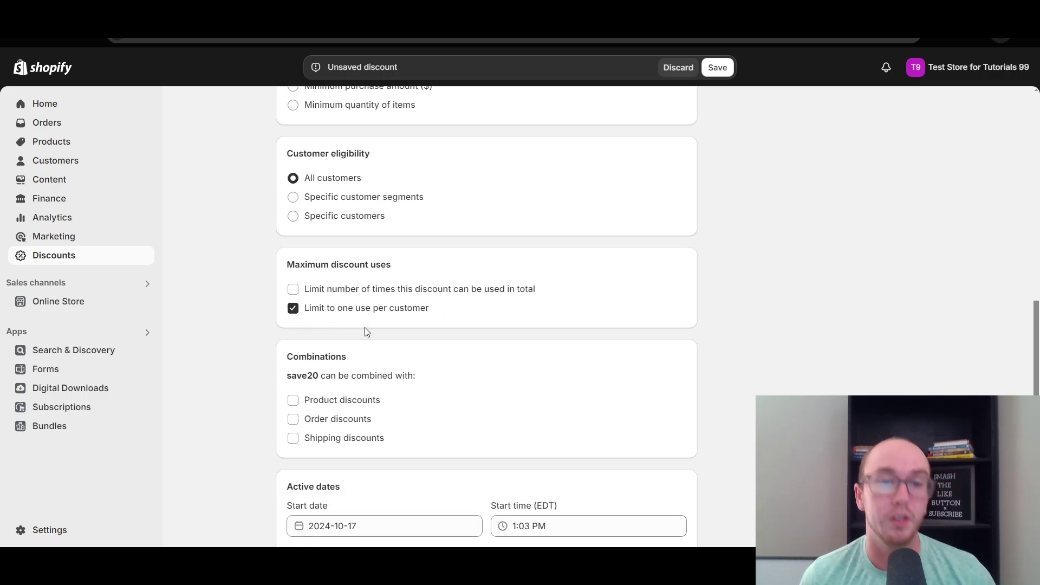
click(367, 299)
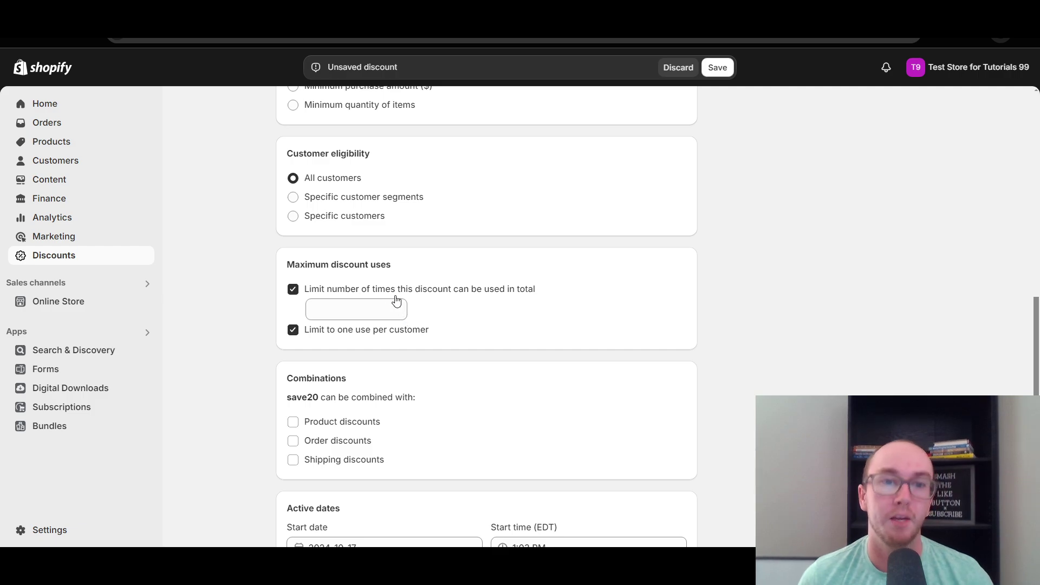
click(291, 290)
Step: Try combining save20 with shipping, product and order discounts, and clear all the combination options
scroll(247, 337, down, 1)
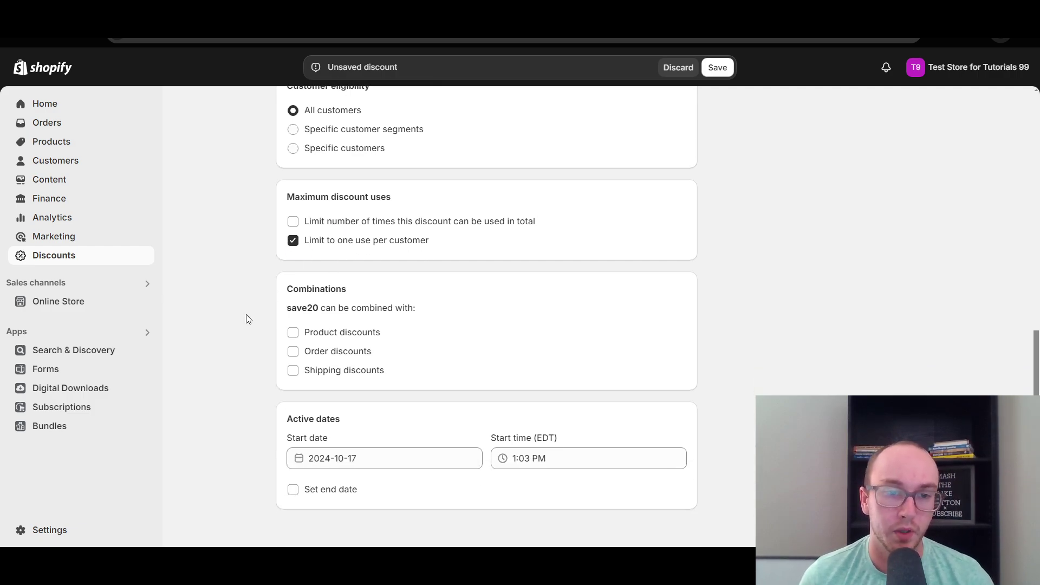
scroll(246, 319, down, 1)
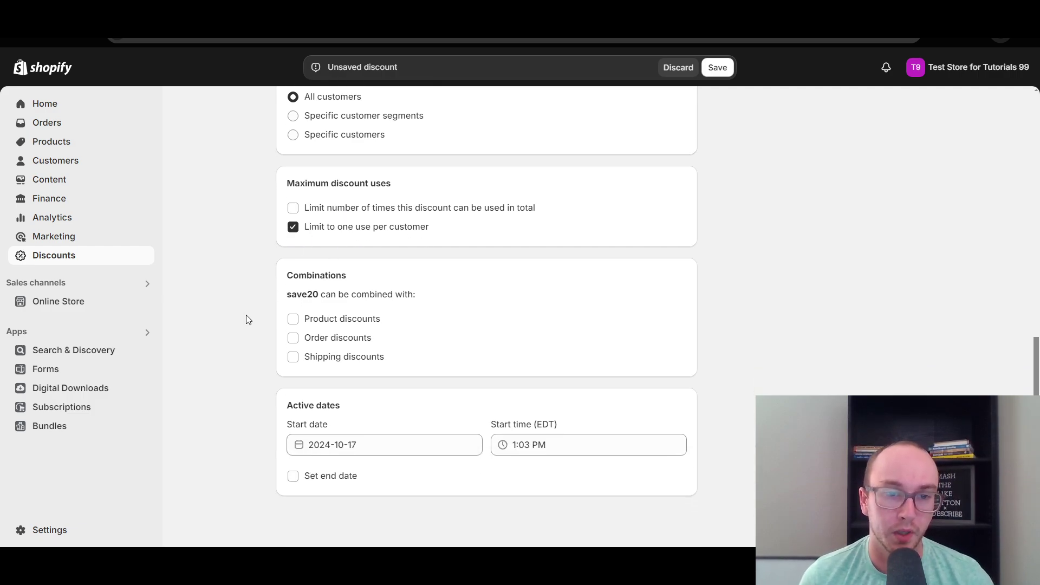
click(339, 359)
click(354, 360)
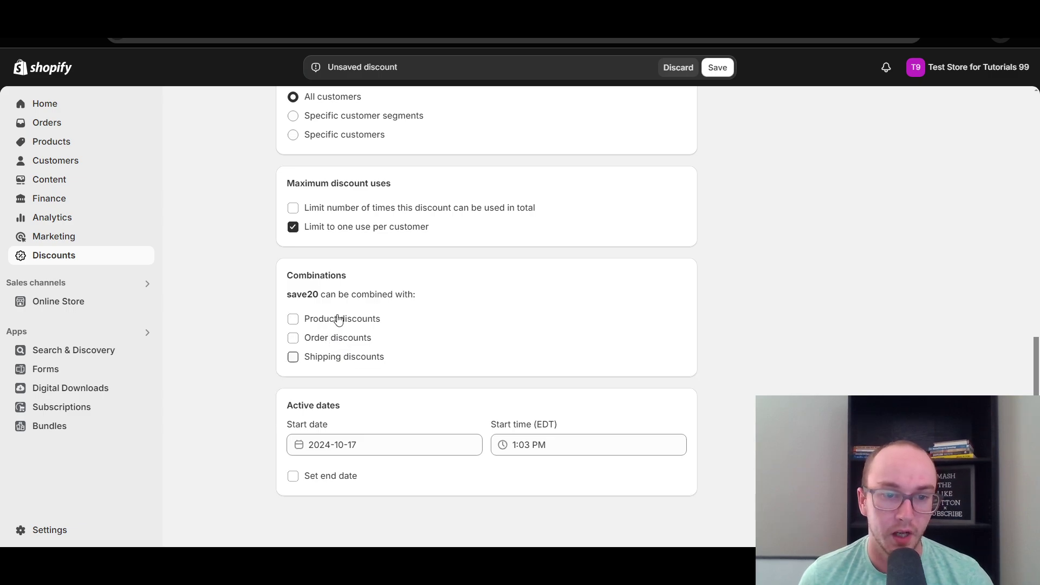
click(352, 324)
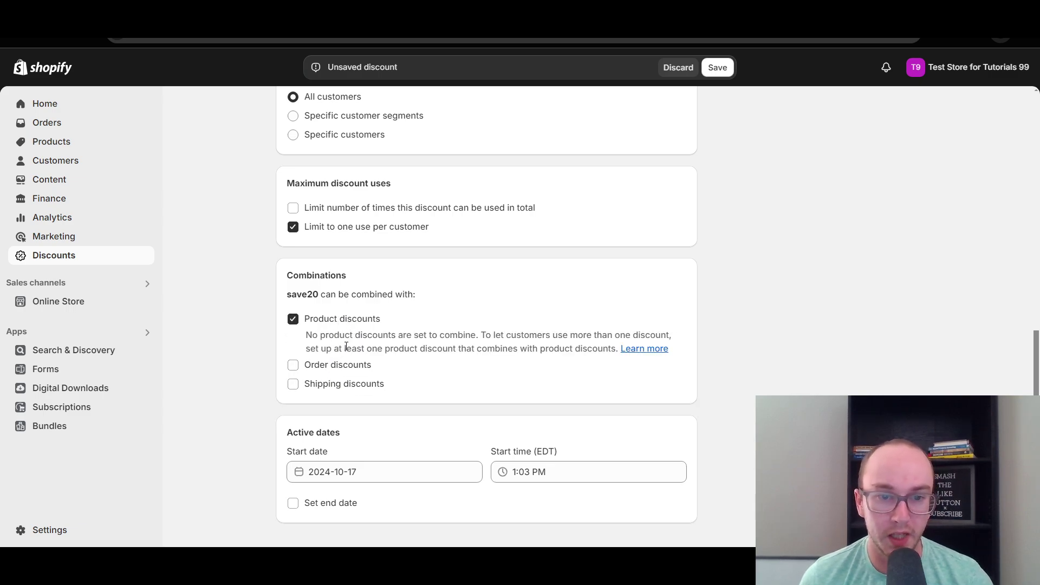
click(342, 365)
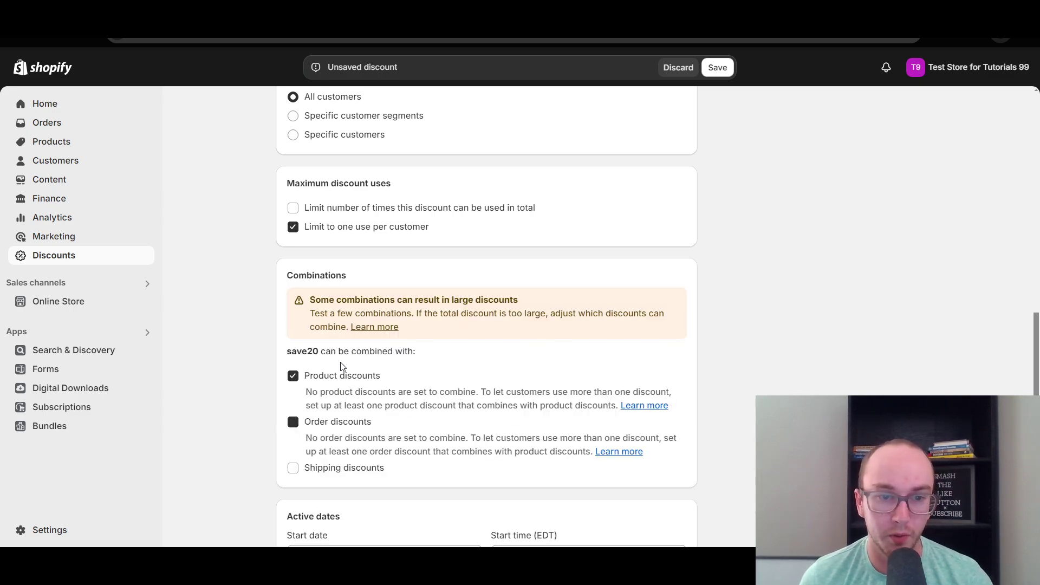
click(337, 428)
click(347, 320)
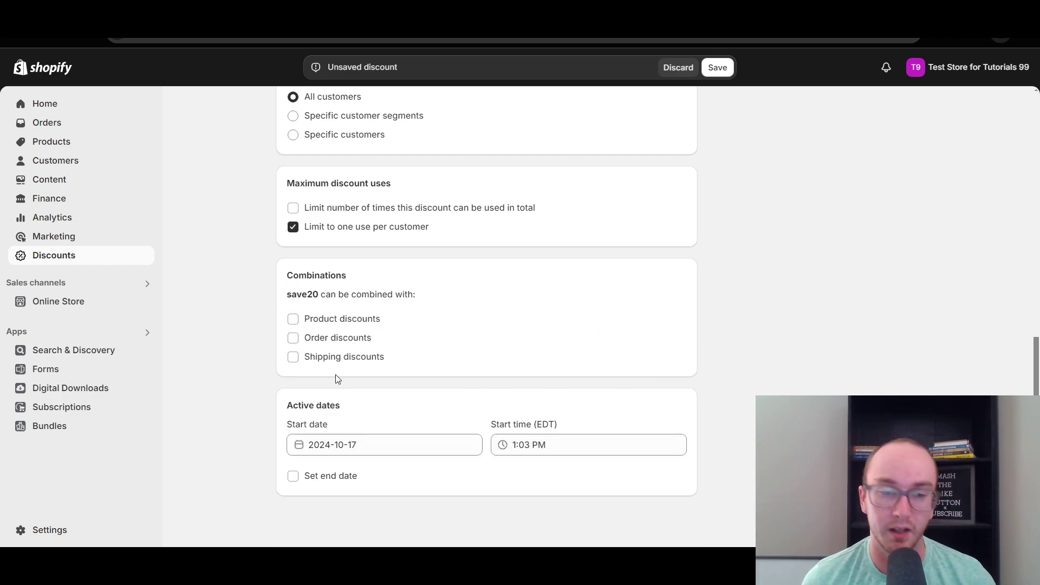
Step: Try the end date option, leave the discount without an end date, and save it
click(293, 476)
scroll(271, 461, down, 1)
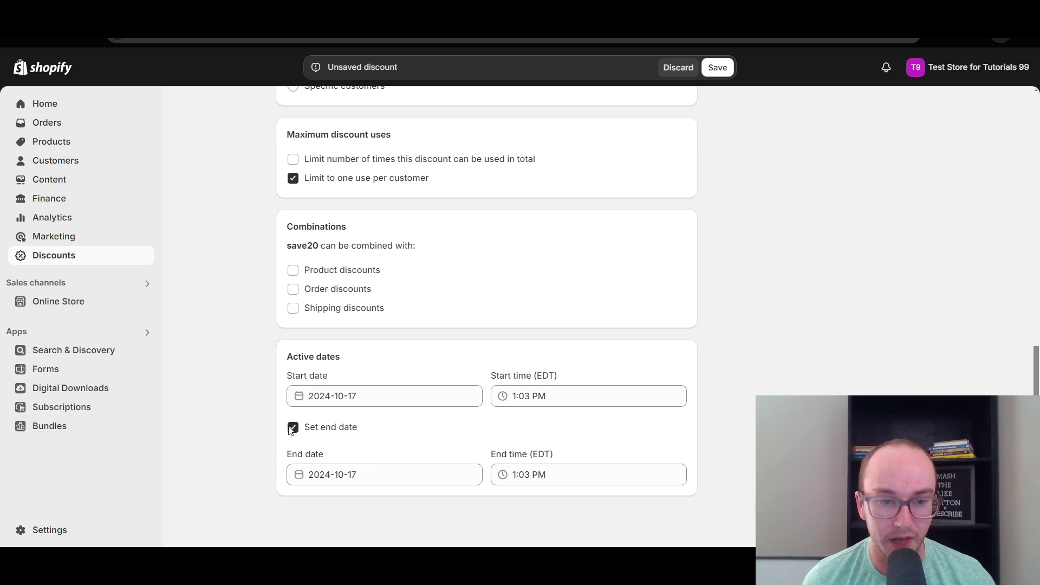
click(297, 427)
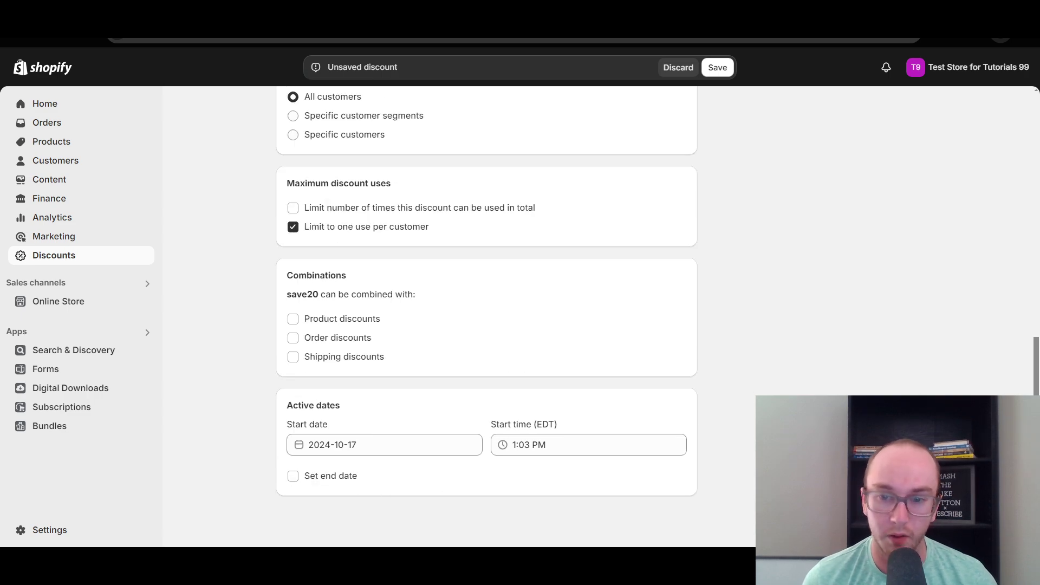
key(ctrl+s)
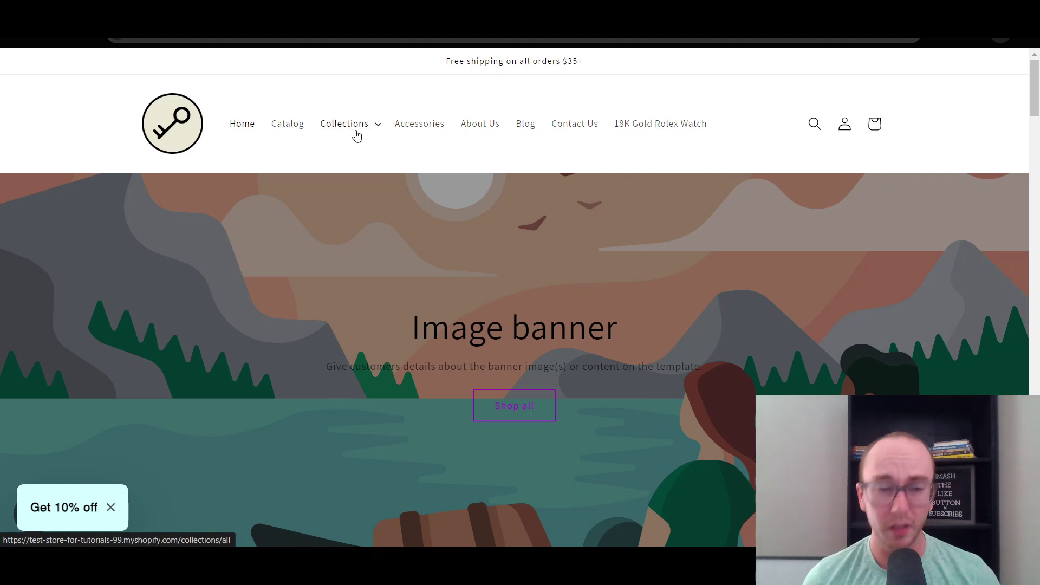
Step: Browse the Watch collection on the storefront and add one Rolex Watch to the cart
click(360, 131)
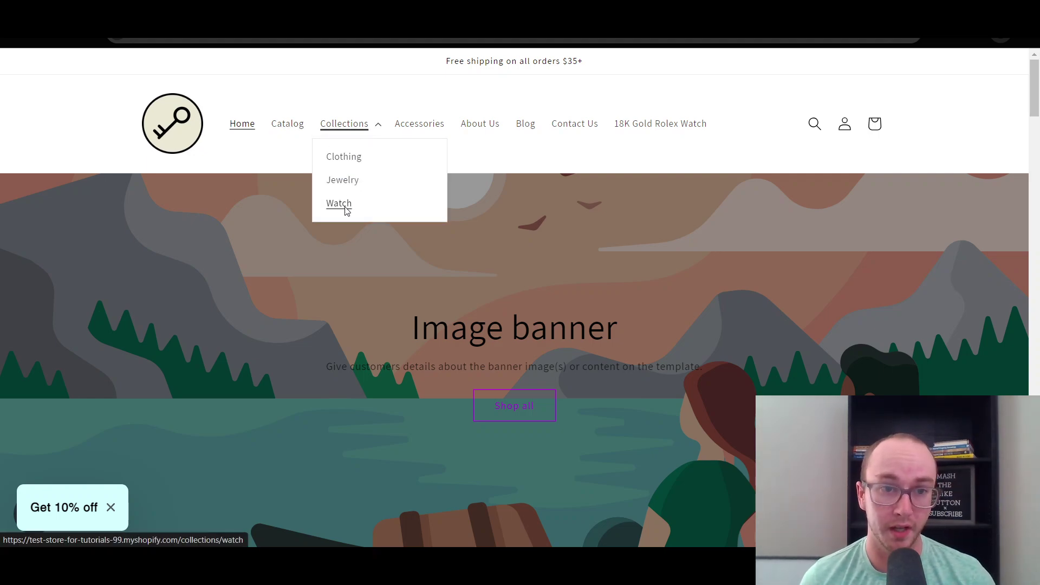
click(381, 211)
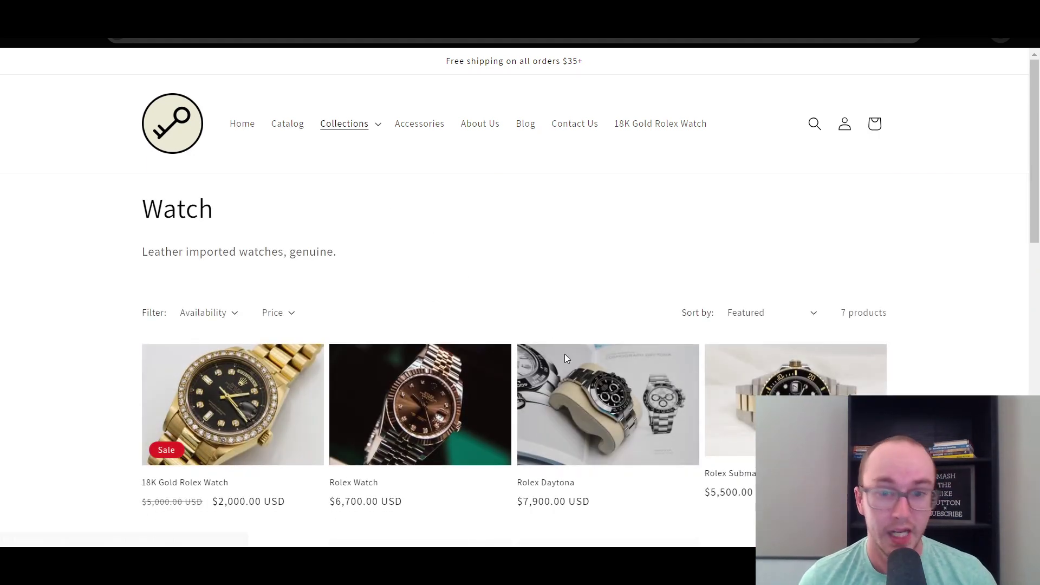
scroll(563, 352, down, 3)
scroll(461, 292, up, 3)
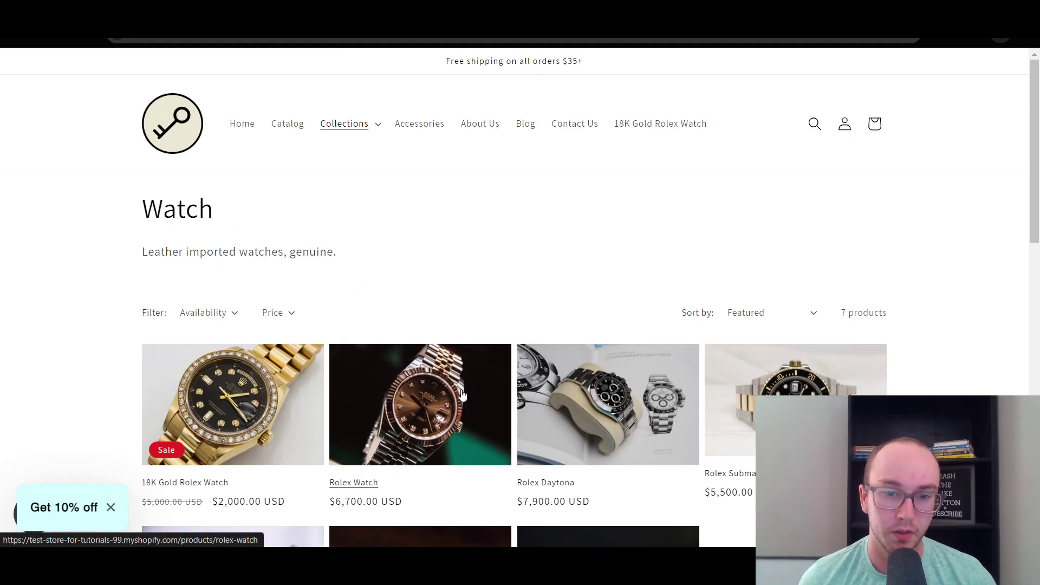
click(467, 420)
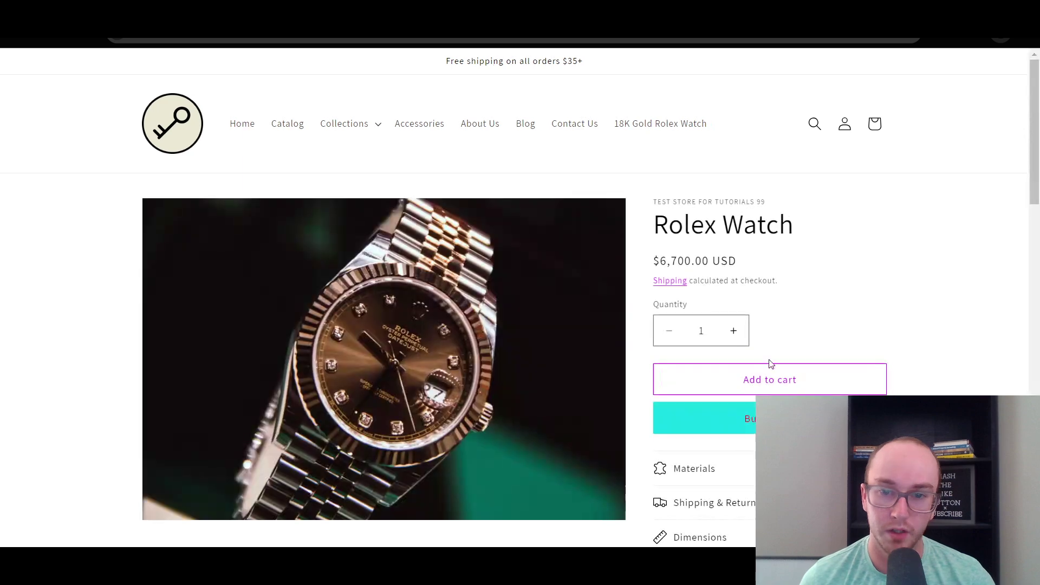
click(780, 378)
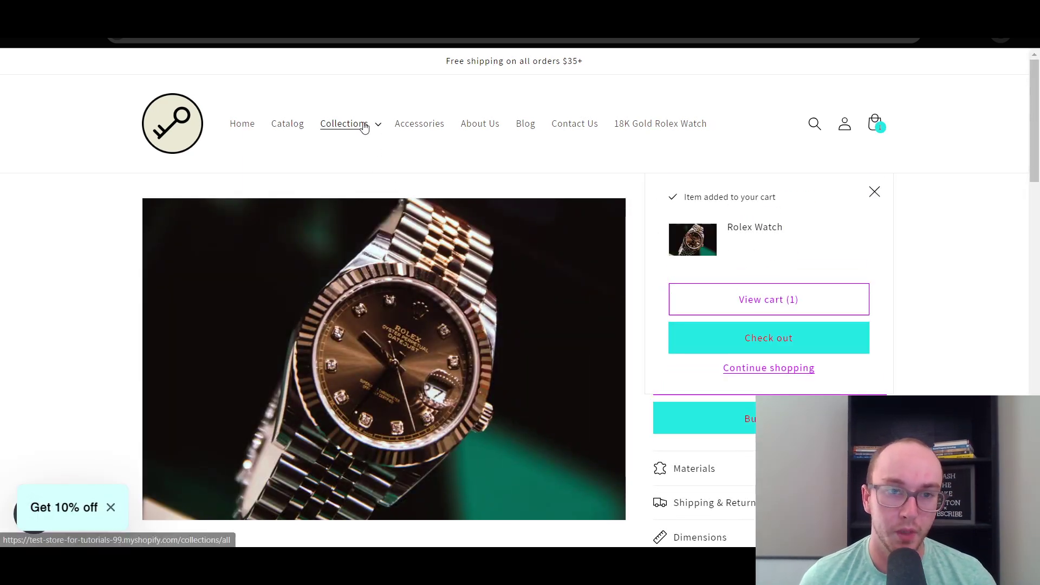
Step: Browse the Clothing collection and add one pair of Jeans to the cart
click(347, 124)
click(429, 161)
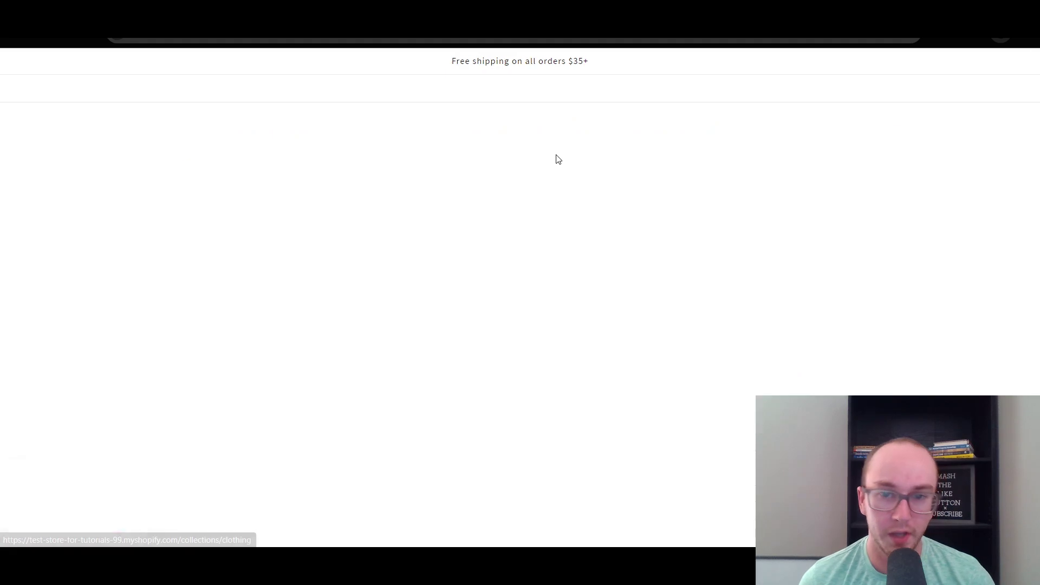
scroll(418, 263, down, 4)
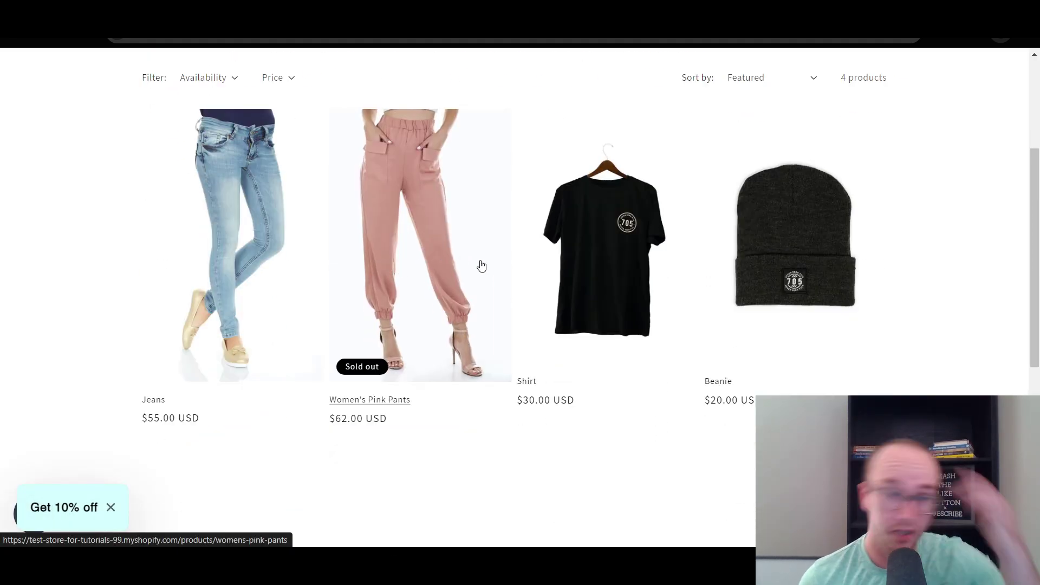
click(245, 247)
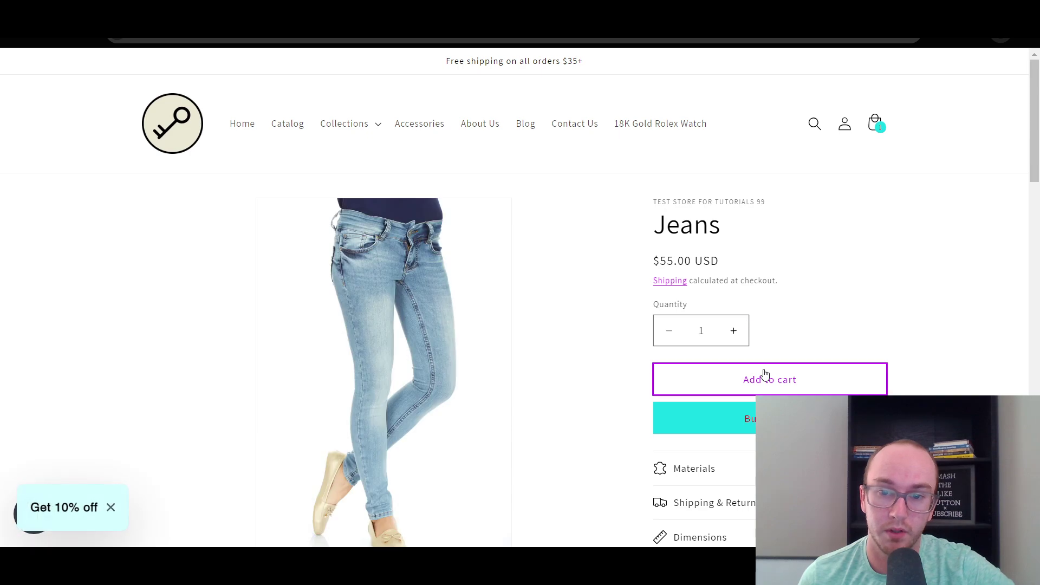
click(765, 374)
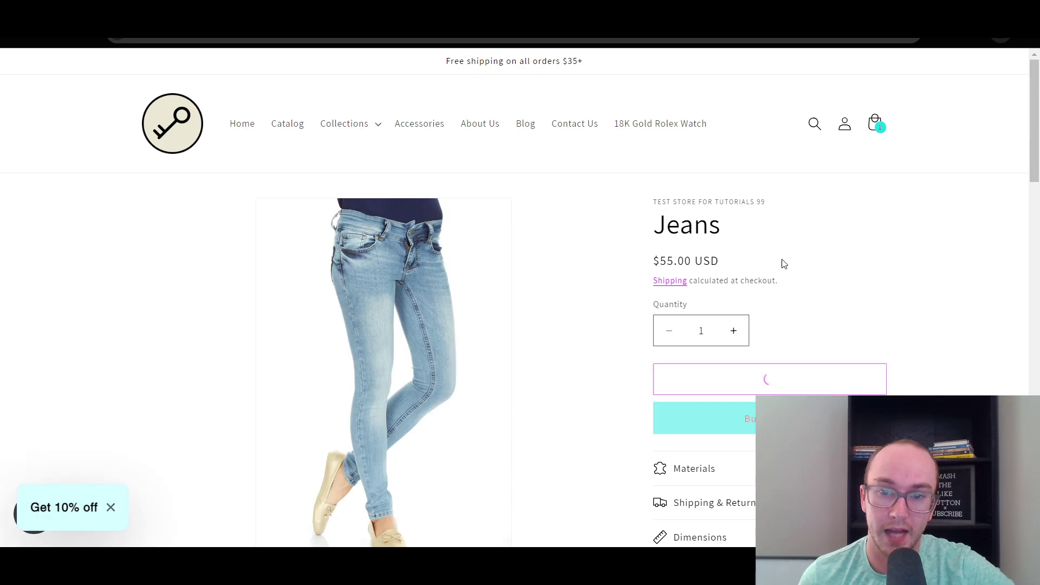
Step: Open the cart containing the Jeans and Rolex Watch, and proceed to checkout
click(877, 115)
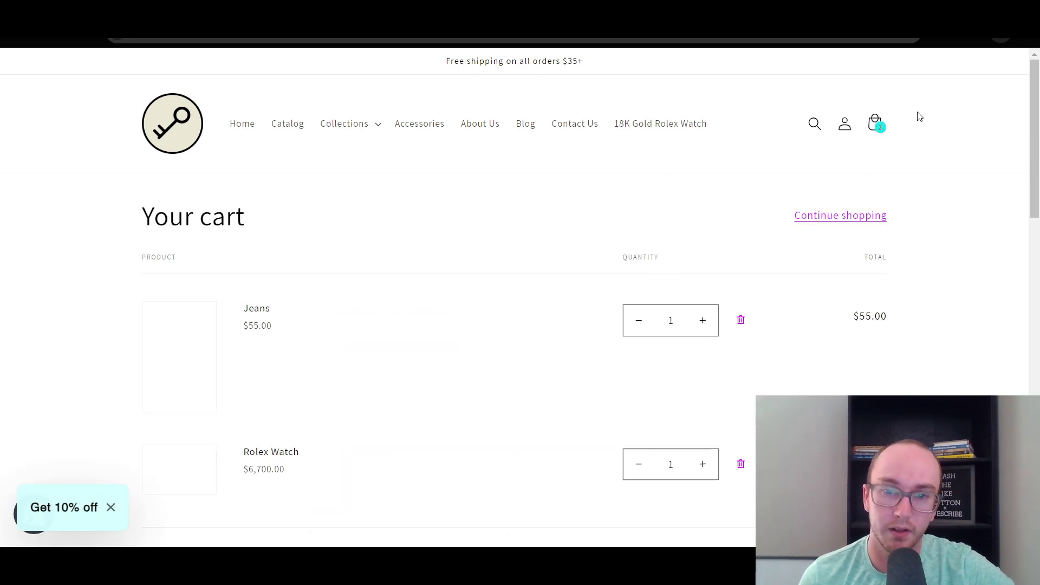
scroll(921, 279, down, 5)
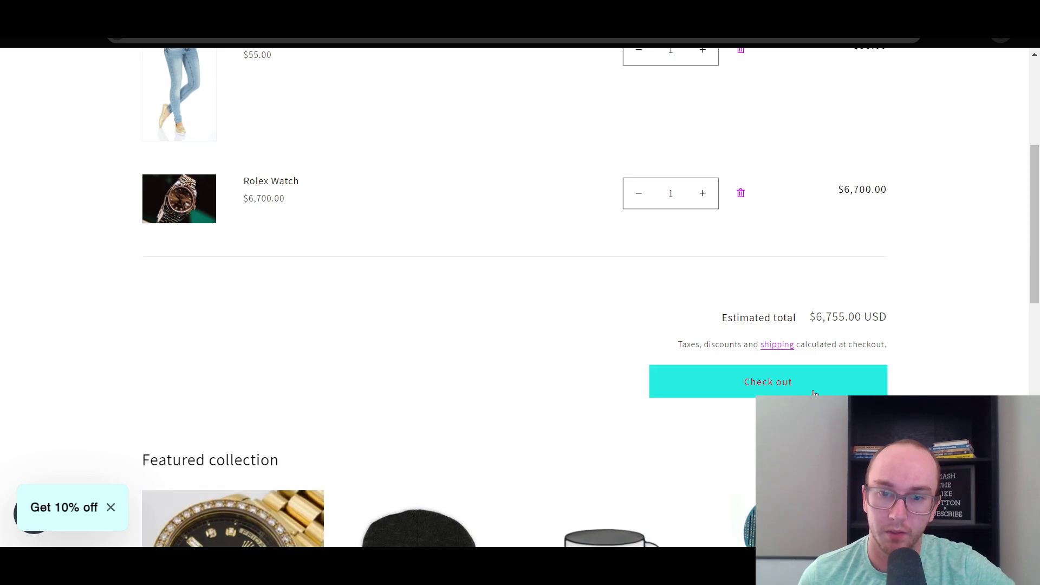
click(814, 393)
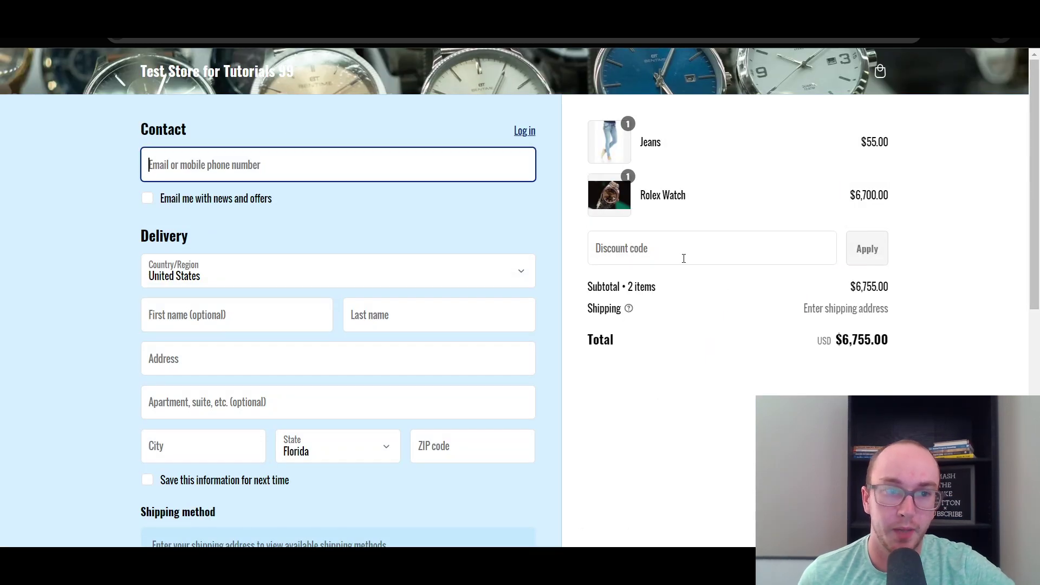
Step: Apply the discount code save20 to the order at checkout and review the order summary
click(658, 249)
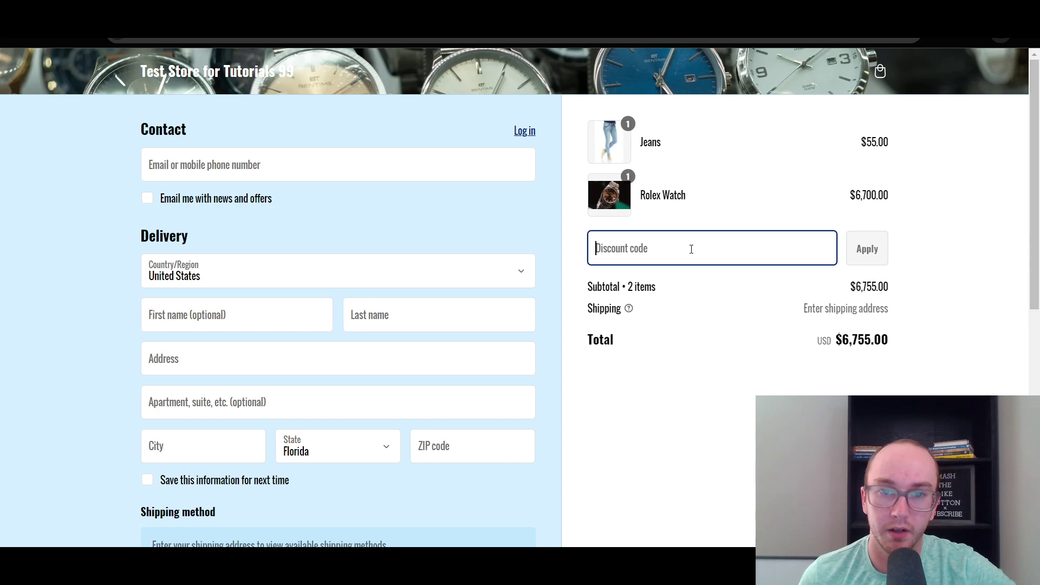
text(save20)
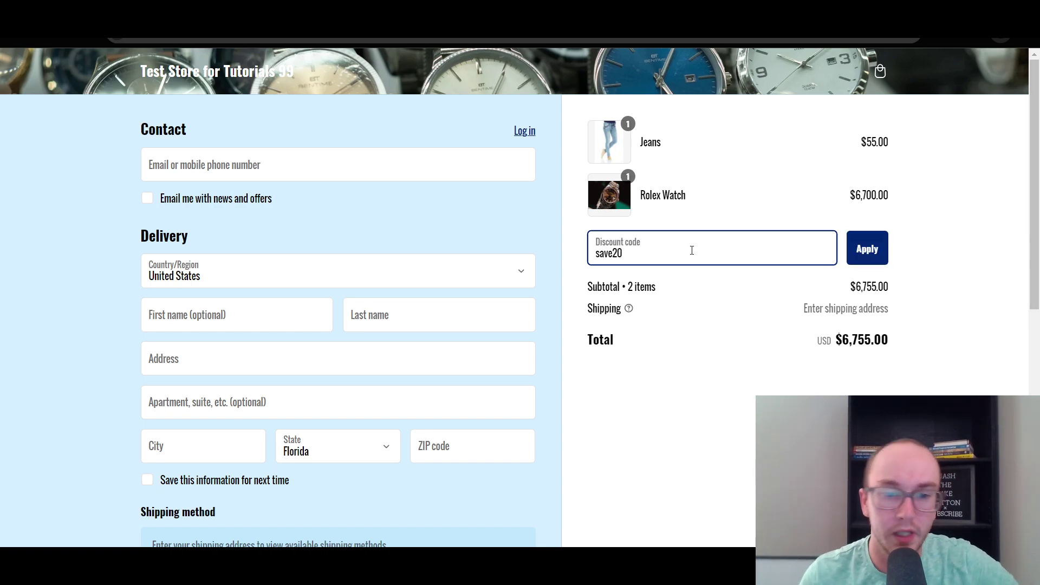
click(876, 246)
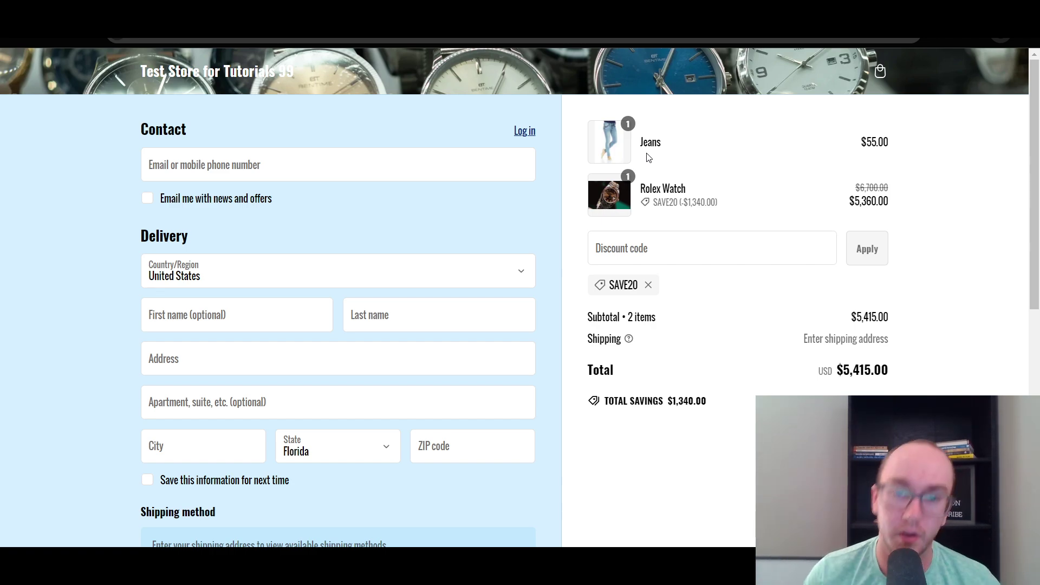
scroll(677, 336, down, 3)
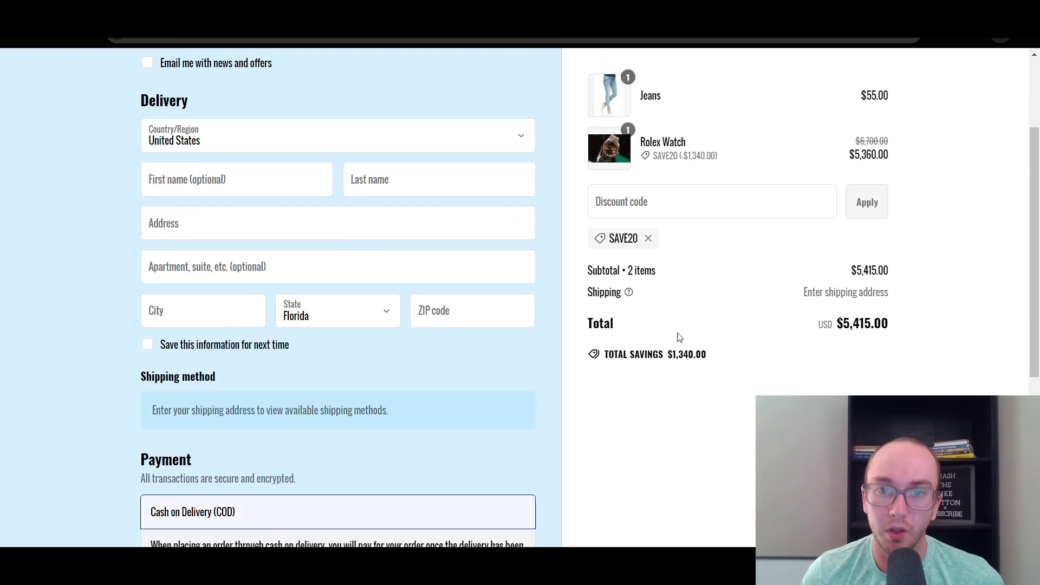
scroll(678, 336, up, 3)
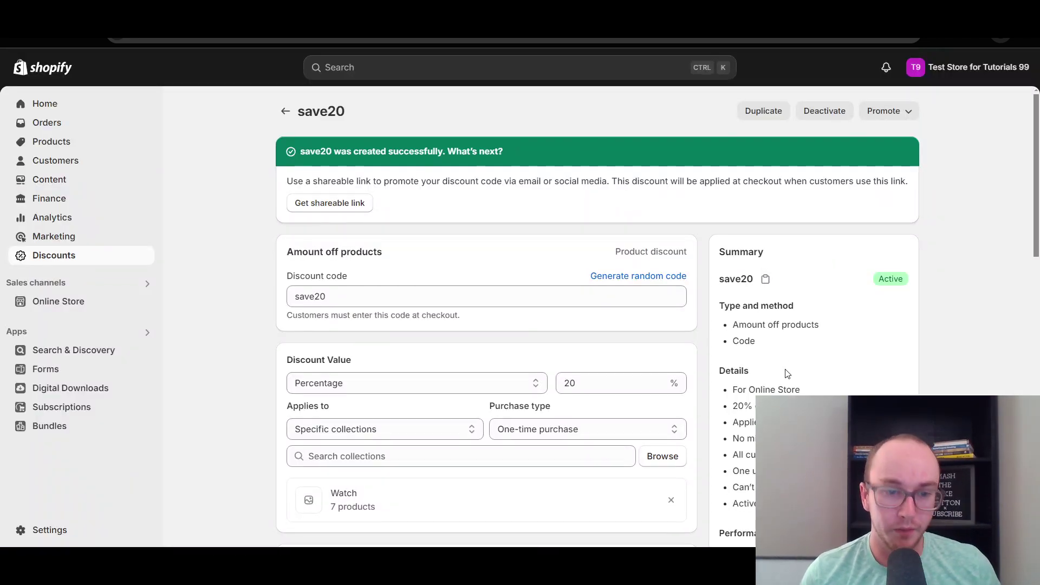
Step: Compare the save20 discount settings in the Shopify admin with the discounted order at checkout
scroll(770, 363, down, 5)
scroll(719, 338, up, 1)
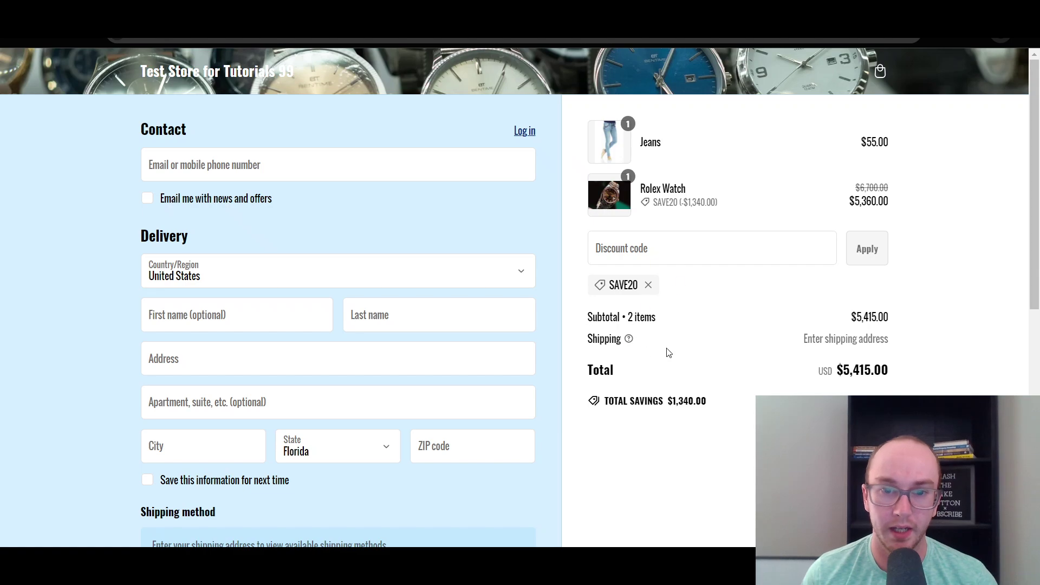
click(206, 81)
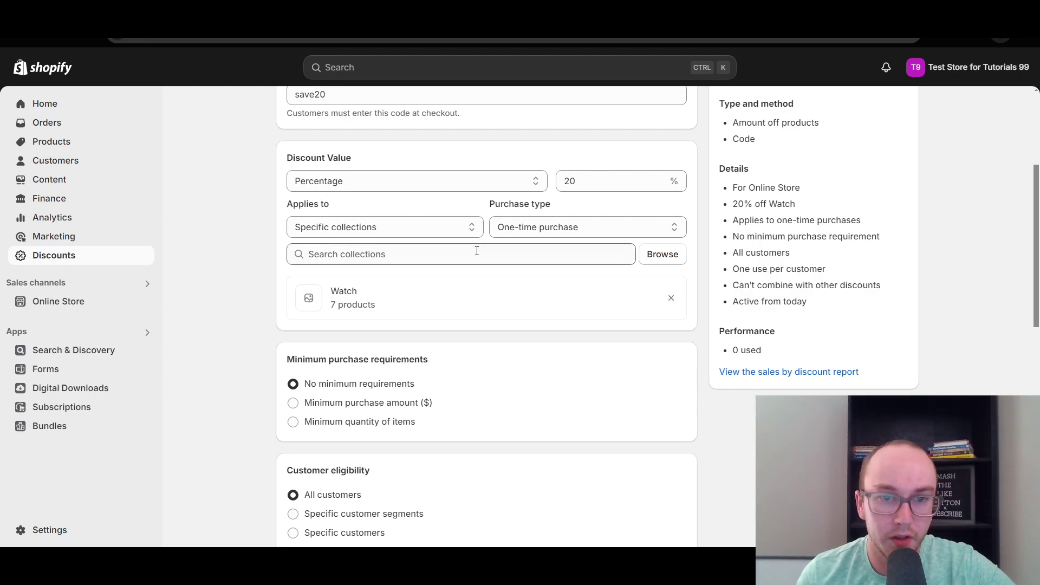
Step: Try applying the save20 discount to specific products, browse the product list, and cancel without adding any
click(447, 226)
click(465, 264)
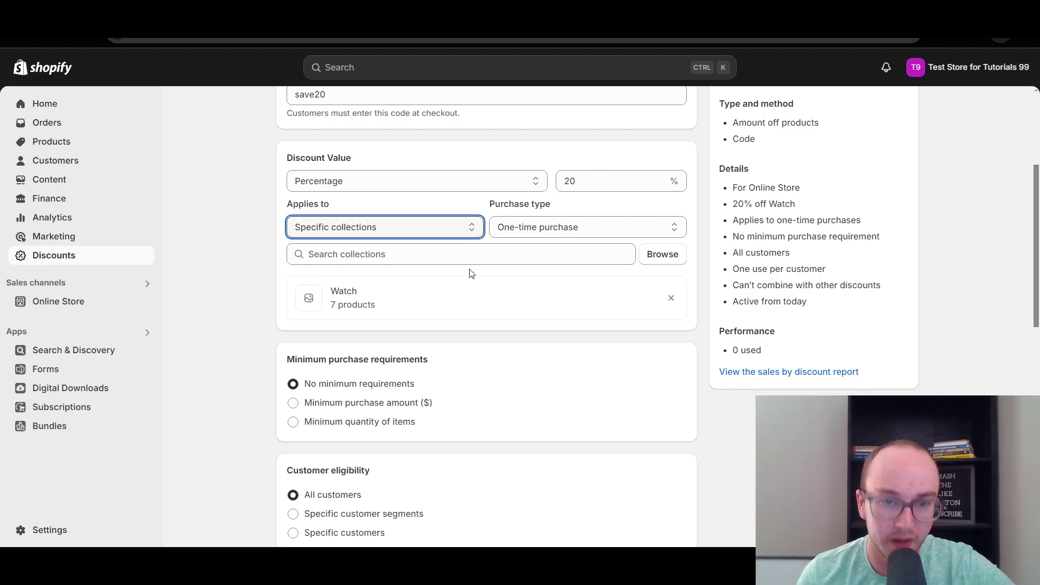
click(427, 260)
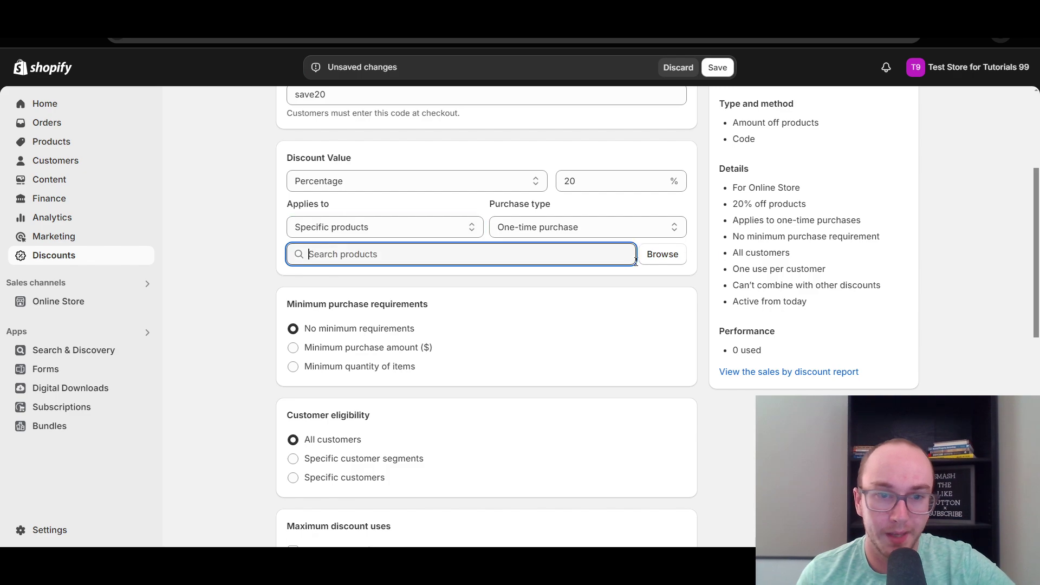
click(672, 275)
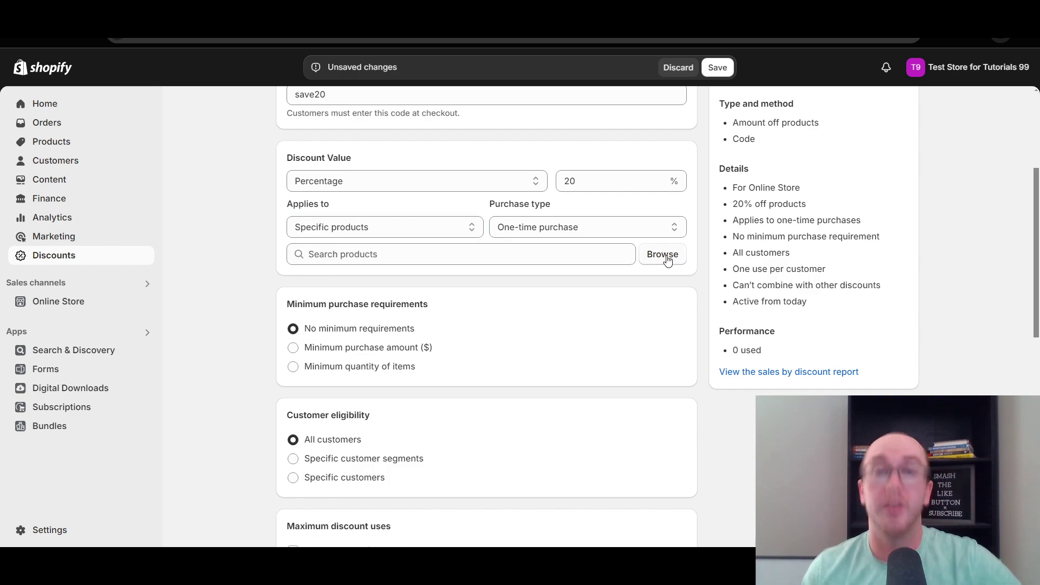
click(668, 260)
scroll(724, 244, down, 1)
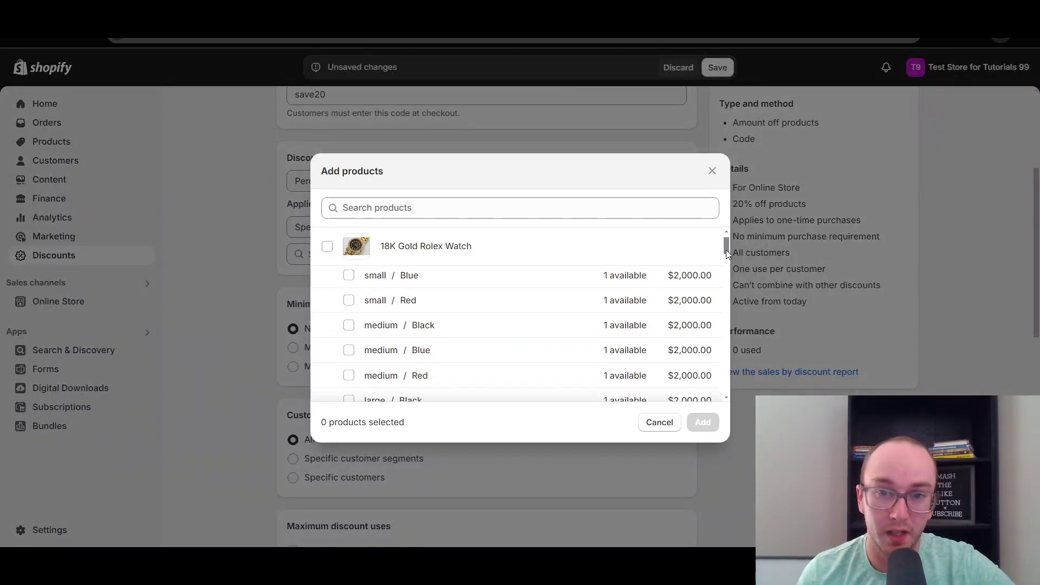
mouse_move(726, 250)
mouse_down()
mouse_move(727, 296)
mouse_move(716, 219)
mouse_up()
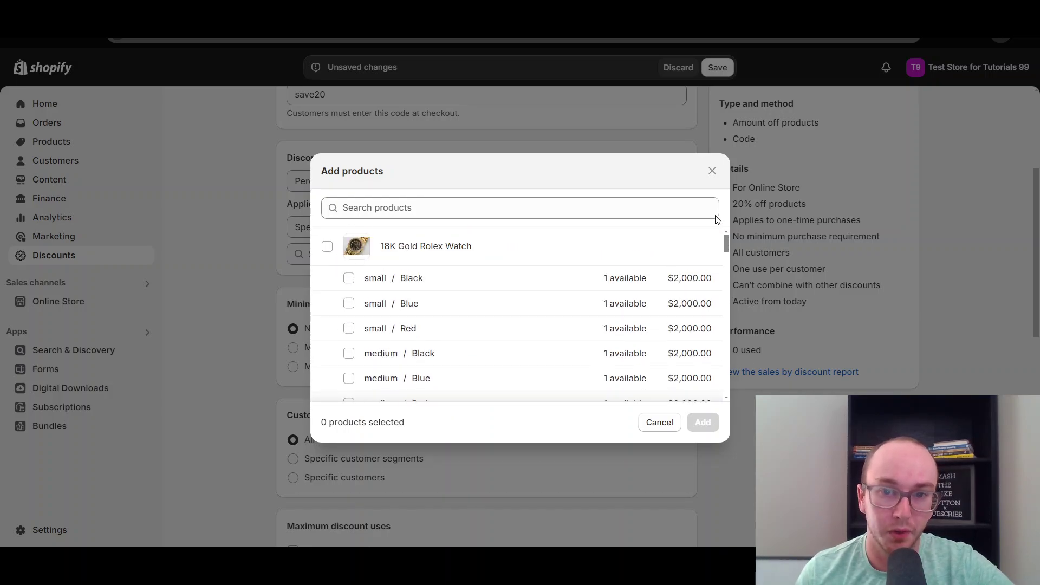
scroll(370, 303, down, 10)
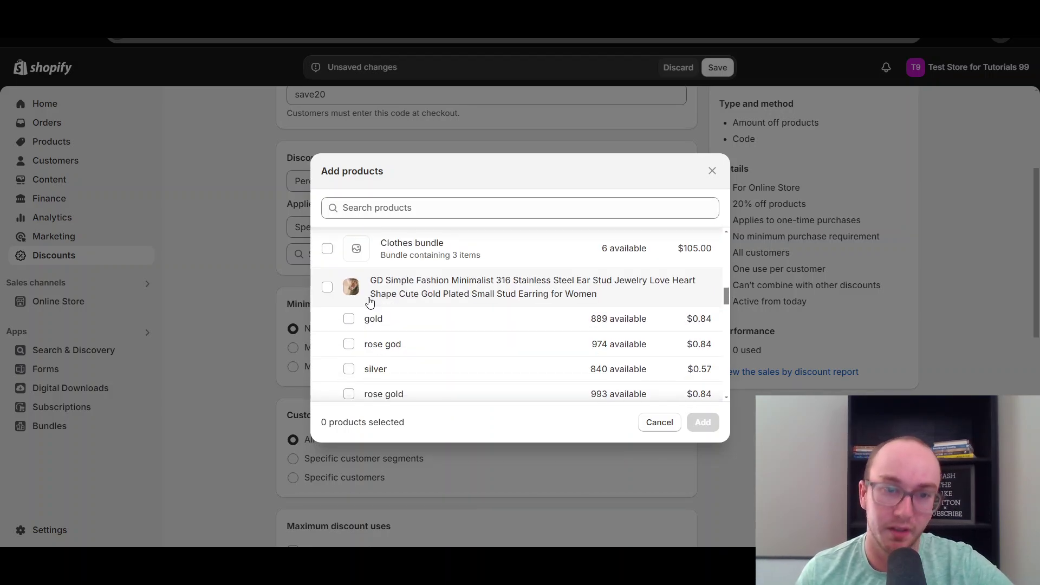
scroll(370, 302, down, 10)
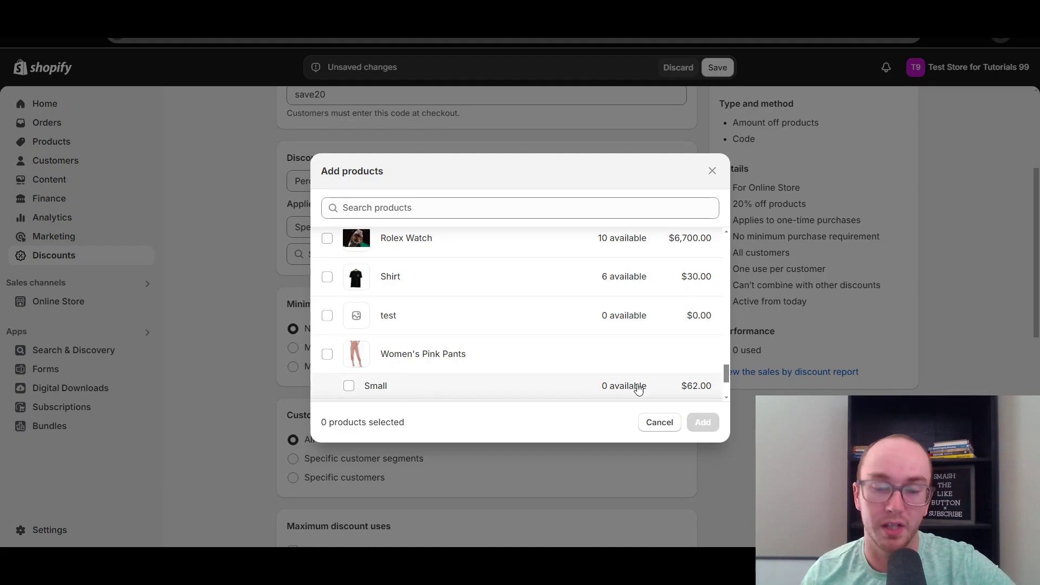
click(659, 423)
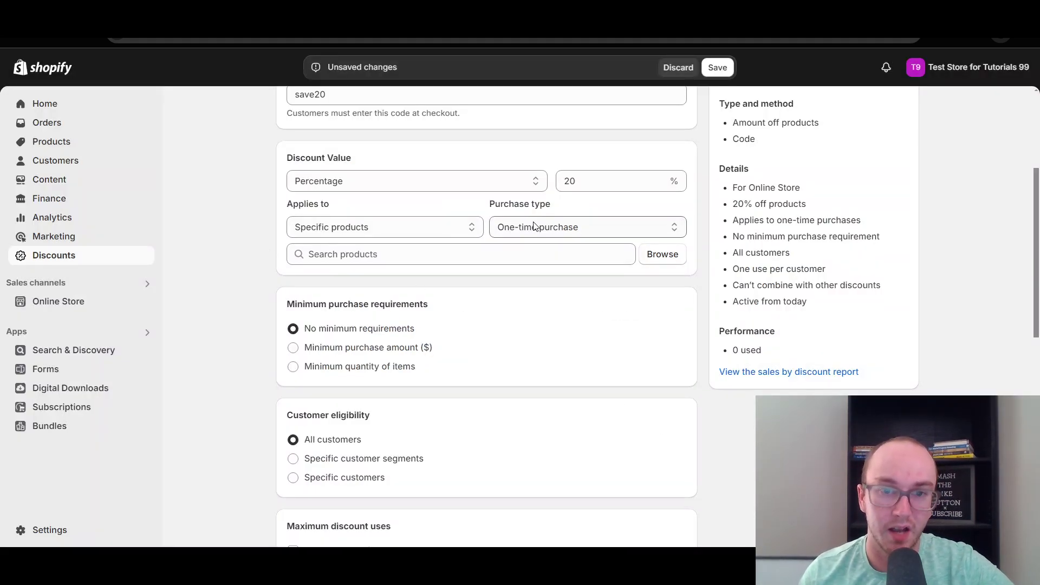
Step: Switch the save20 discount back to specific collections with the Watch collection
scroll(529, 226, up, 1)
click(474, 296)
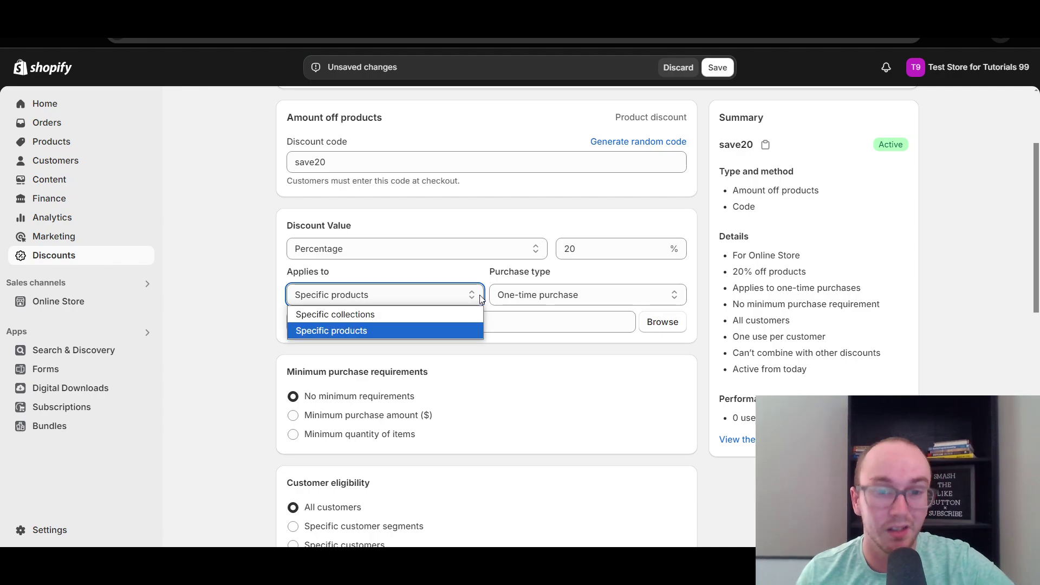
click(464, 315)
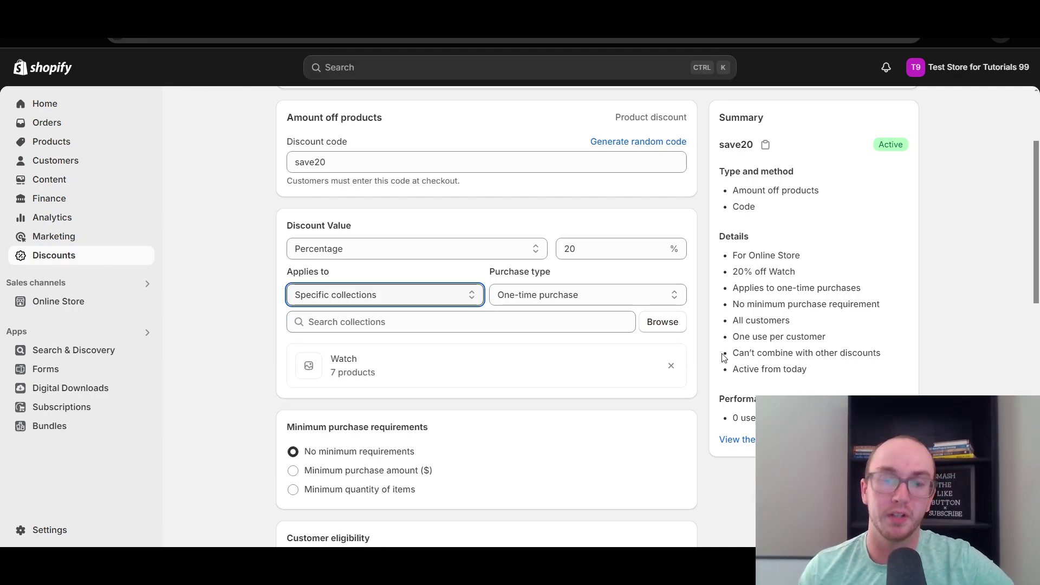
click(701, 359)
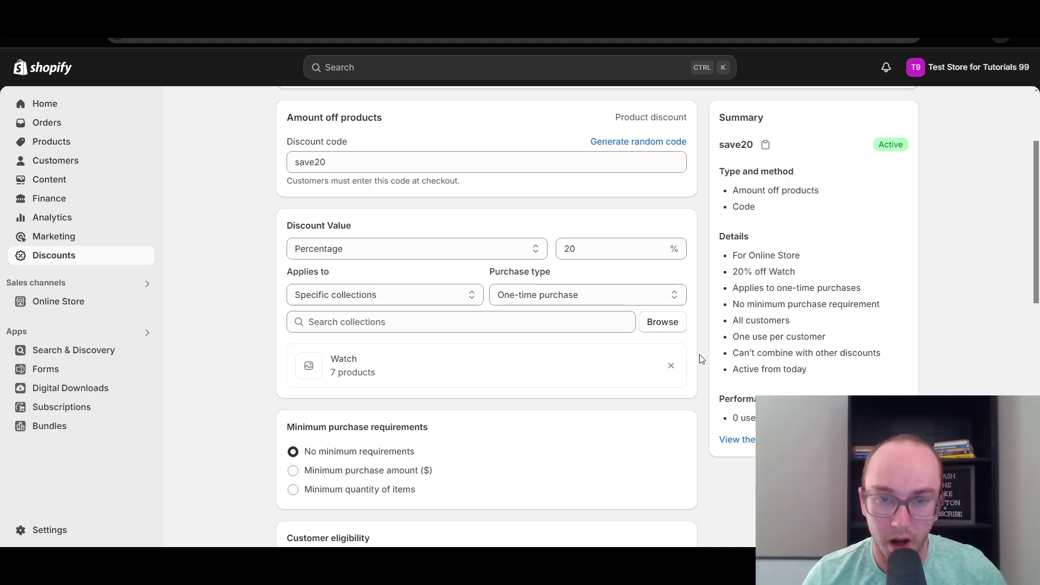
scroll(700, 355, down, 1)
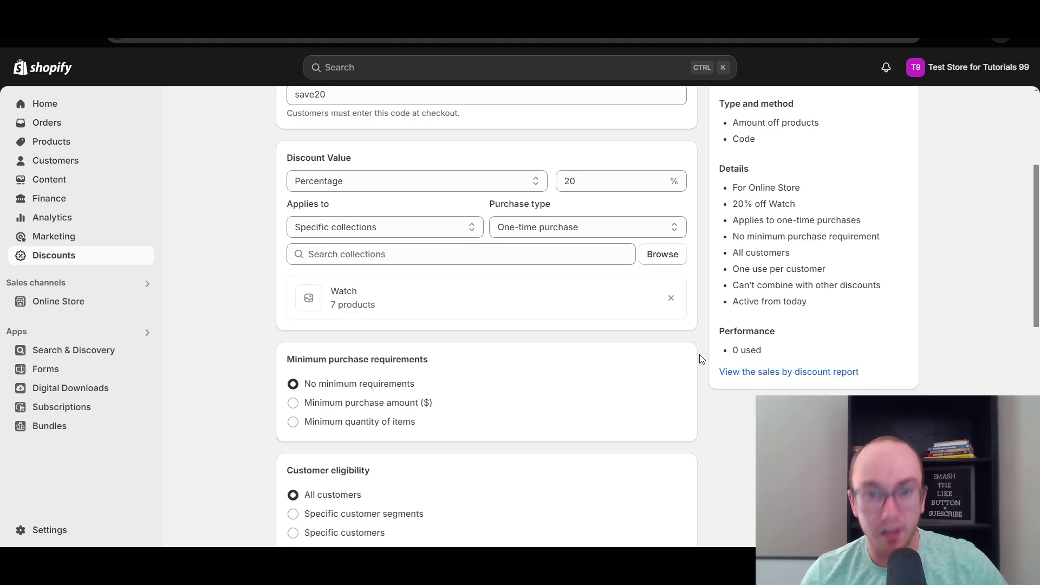
Step: Open the store's product list and check the additional actions available for products
click(99, 147)
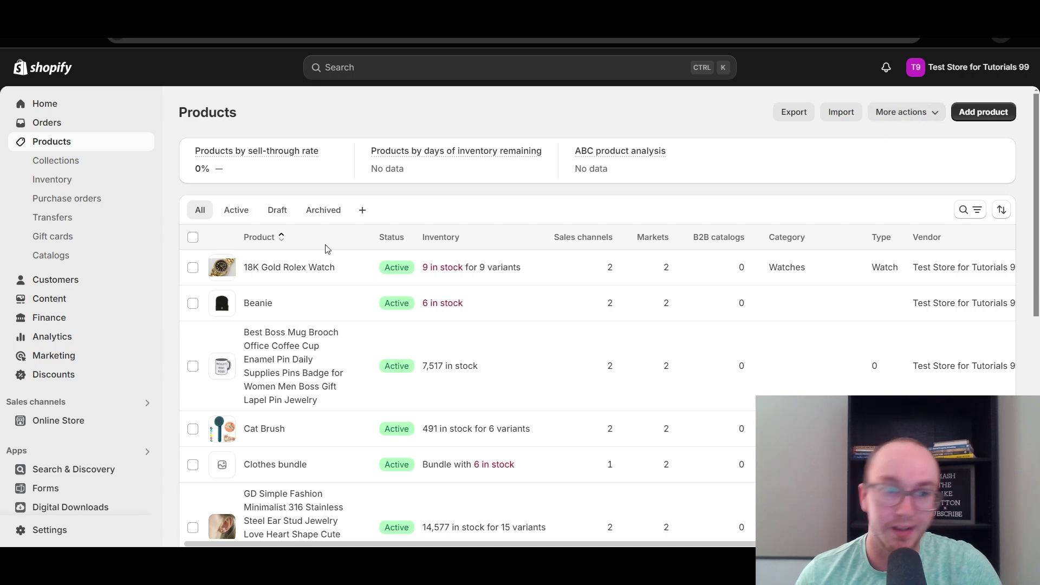
click(899, 116)
click(894, 114)
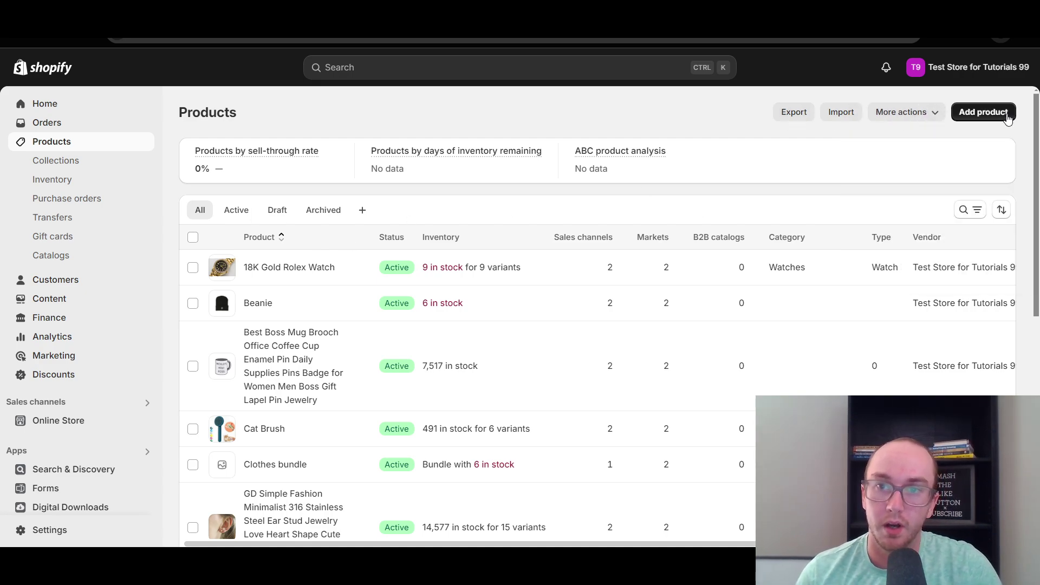
Step: Try selecting 18K Gold Rolex Watch, Beanie, Jeans and the GD stud earrings, try selecting all products, and clear the selection
click(192, 268)
click(193, 303)
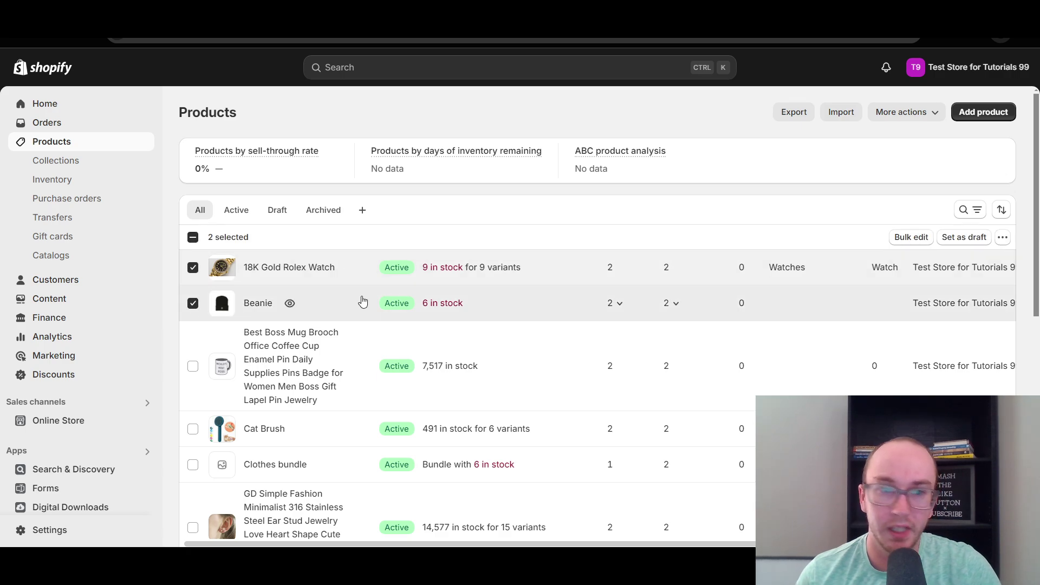
scroll(352, 460, down, 4)
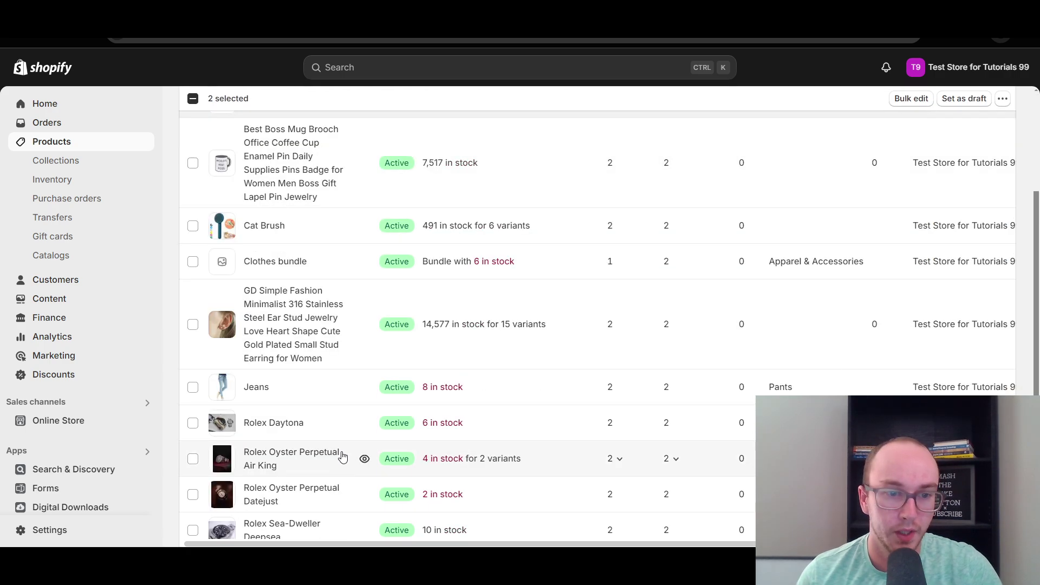
click(194, 389)
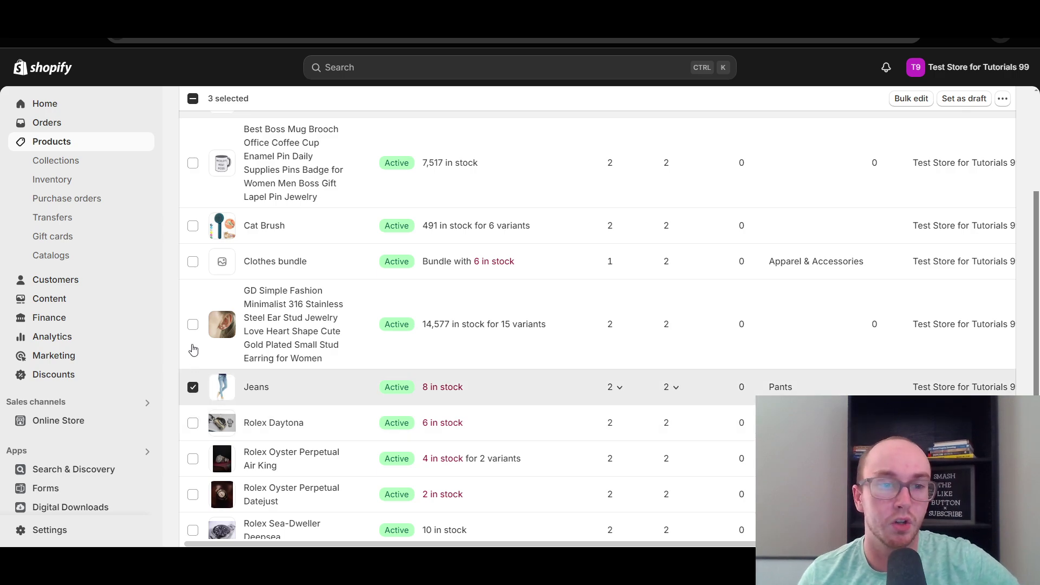
click(193, 324)
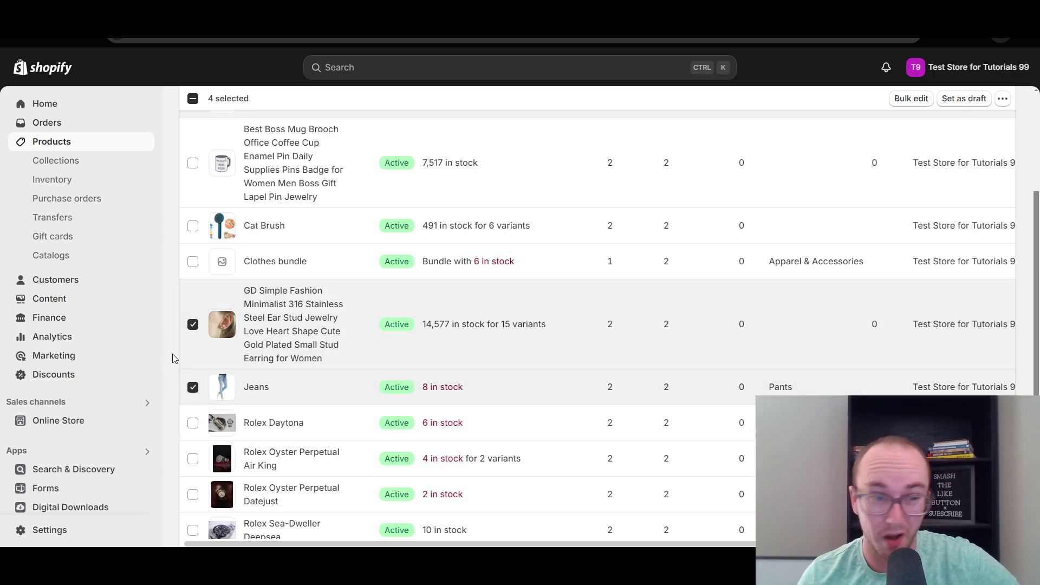
scroll(171, 353, up, 4)
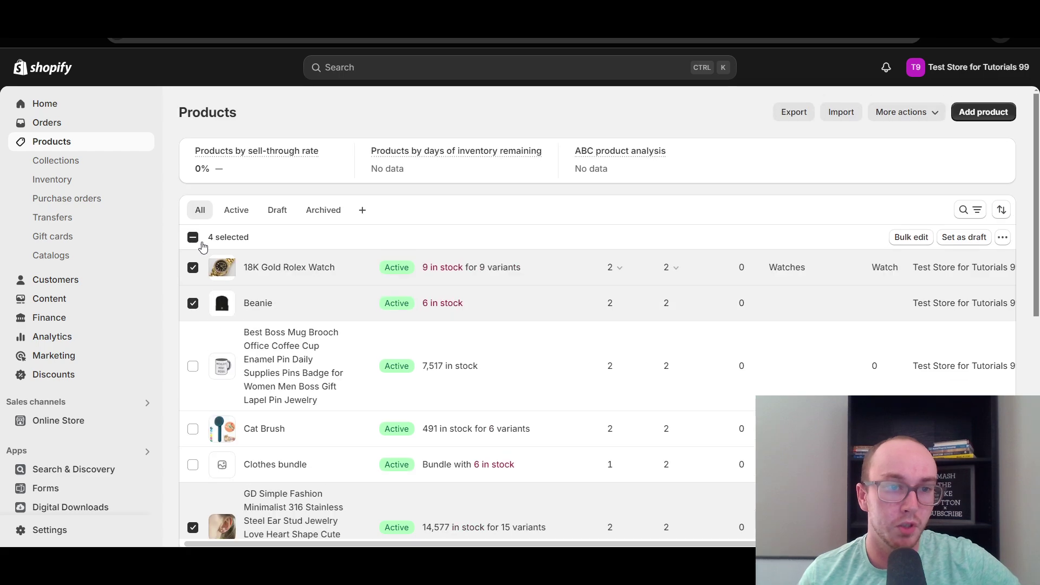
click(193, 238)
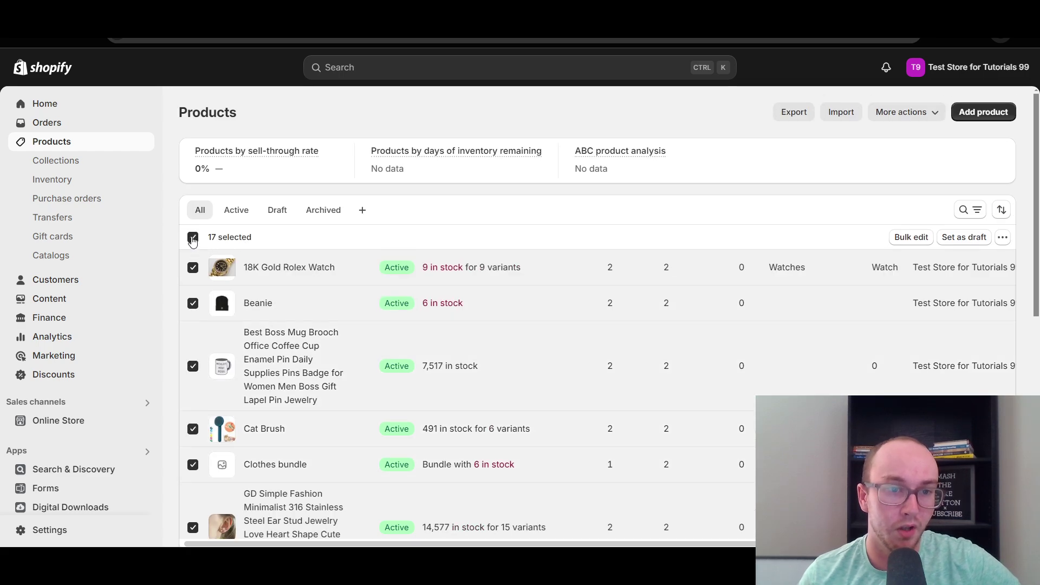
click(192, 239)
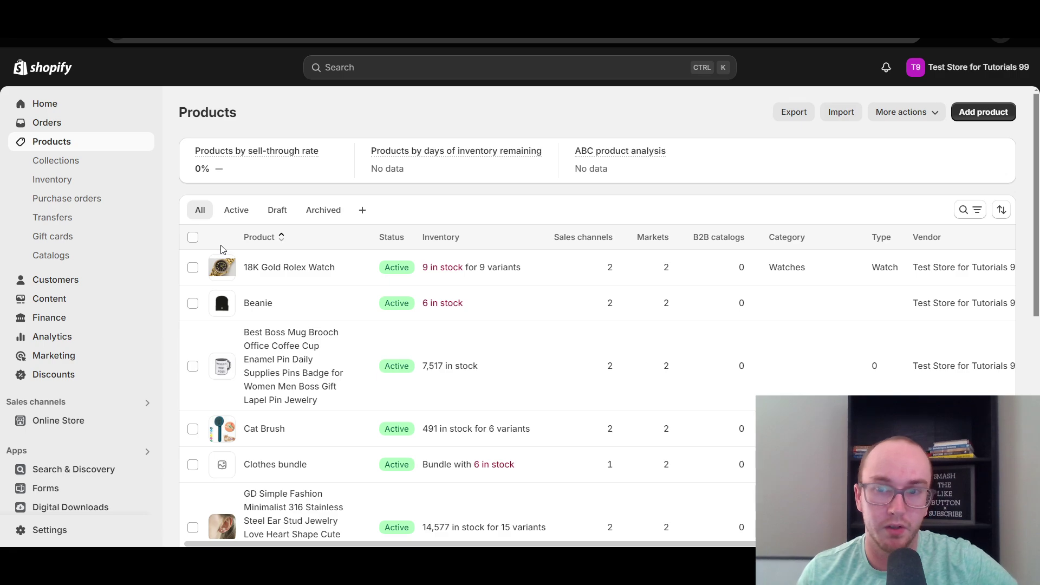
Step: Select all products except Yearly Finance Planner, Shirt and Beanie, and open them in the bulk editor
click(194, 239)
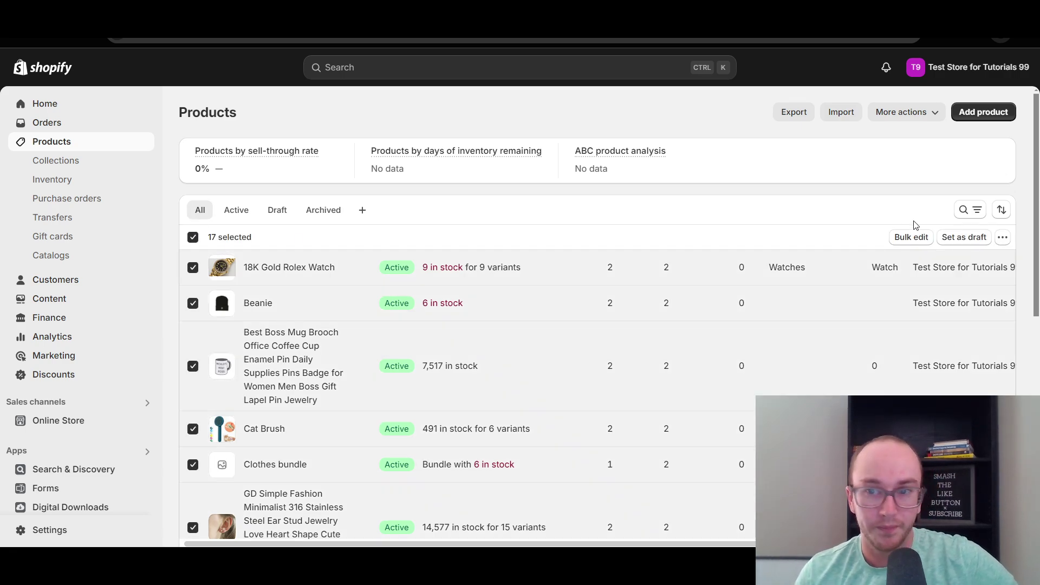
scroll(1021, 274, down, 4)
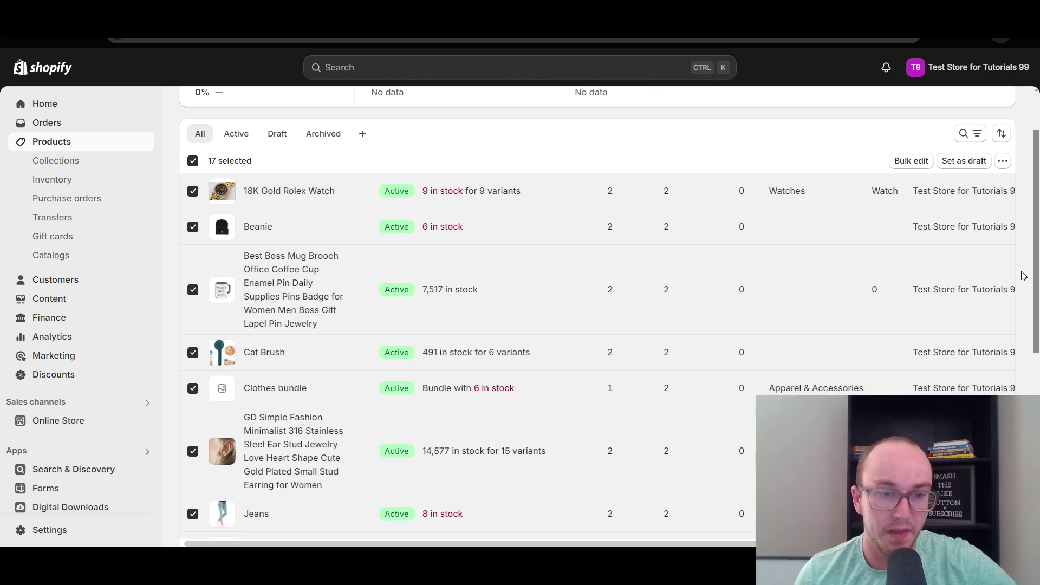
scroll(1010, 326, down, 5)
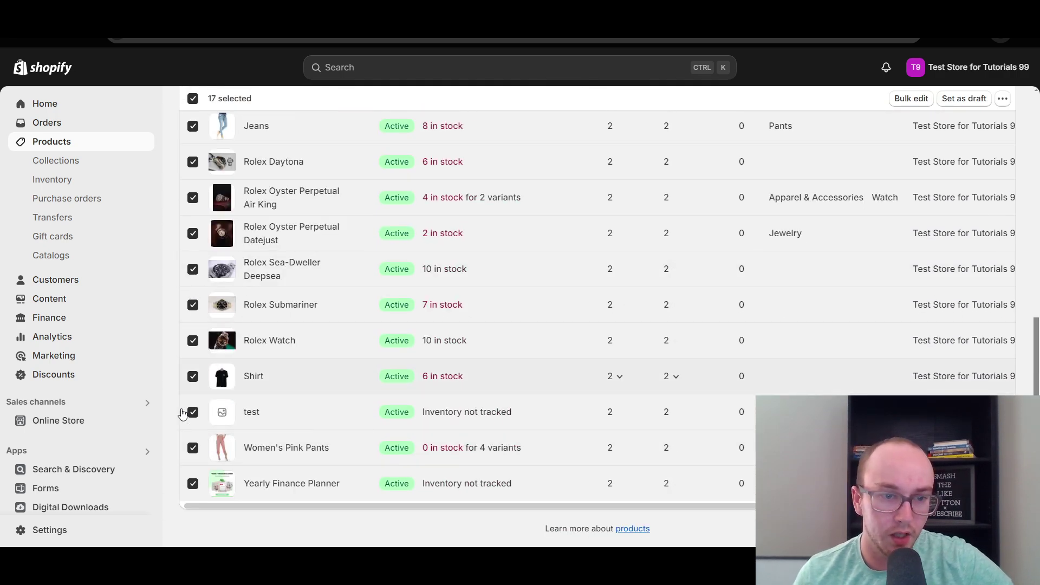
click(193, 485)
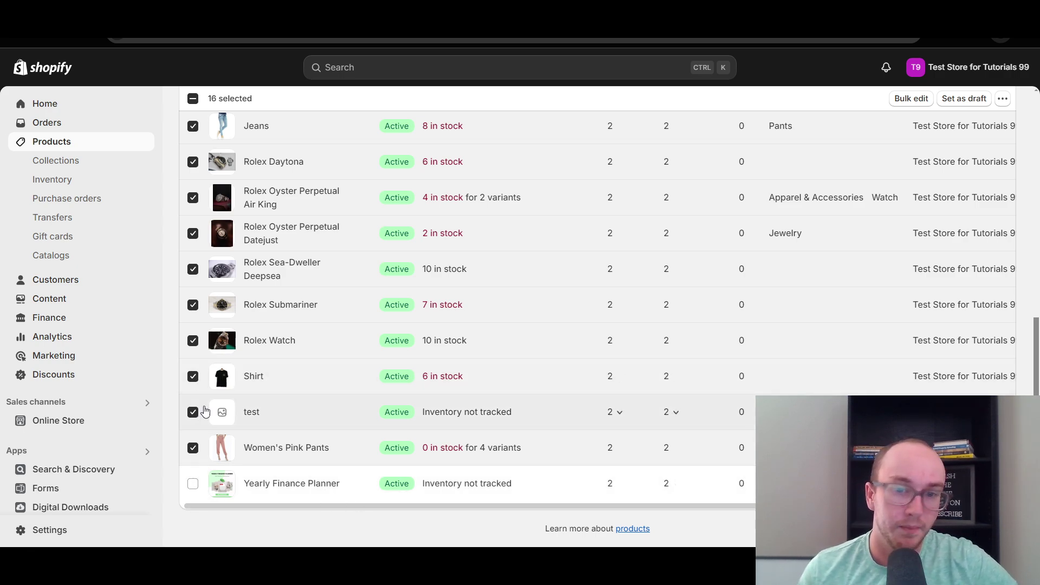
click(194, 377)
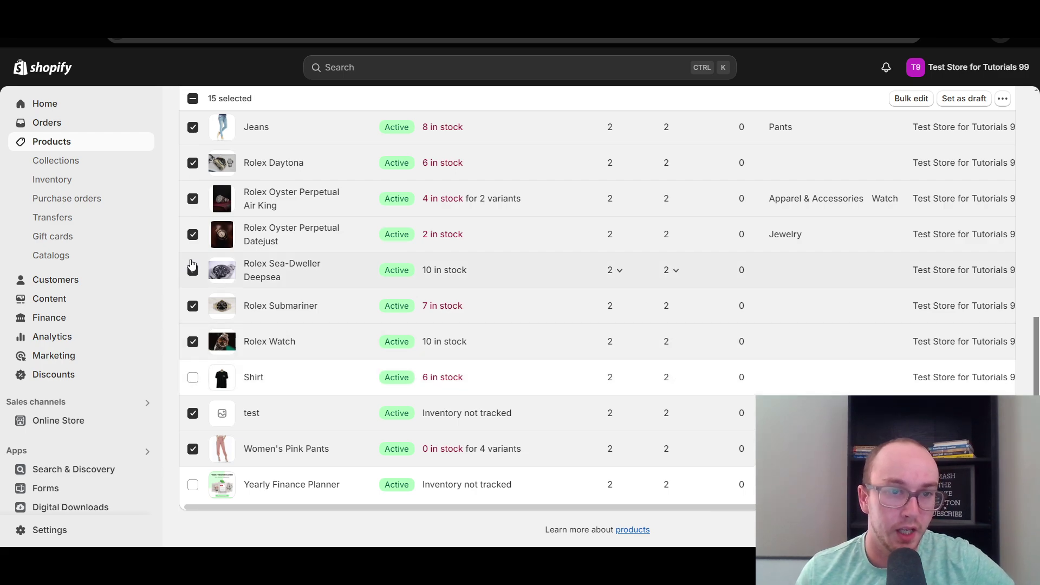
scroll(190, 266, up, 5)
scroll(192, 264, up, 4)
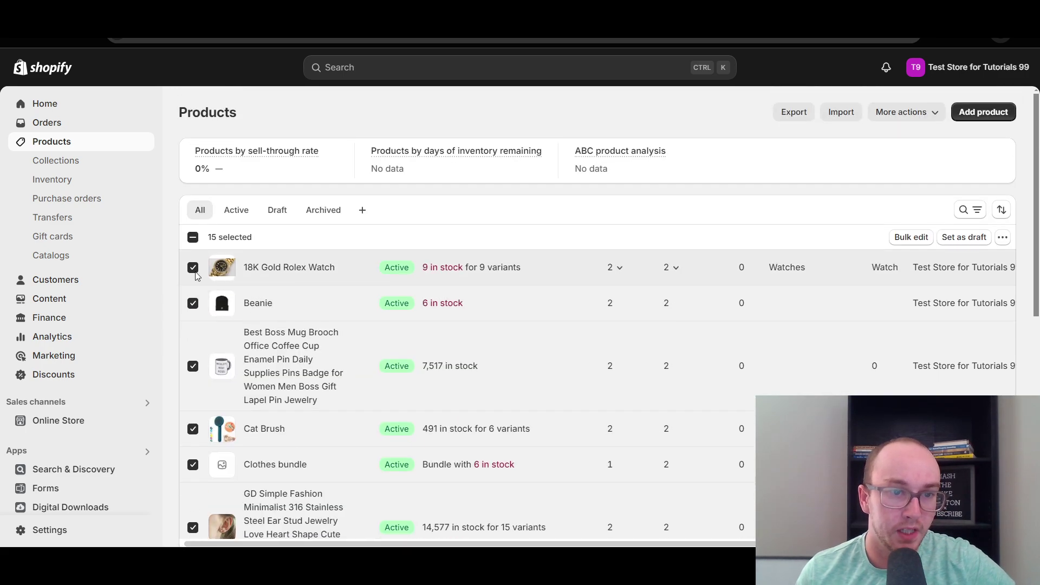
click(192, 304)
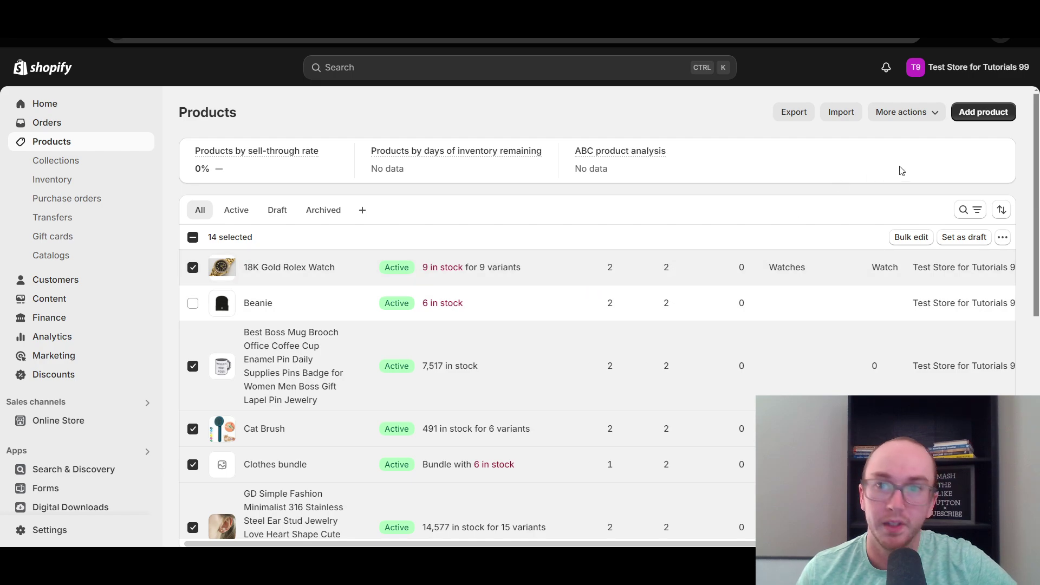
click(924, 238)
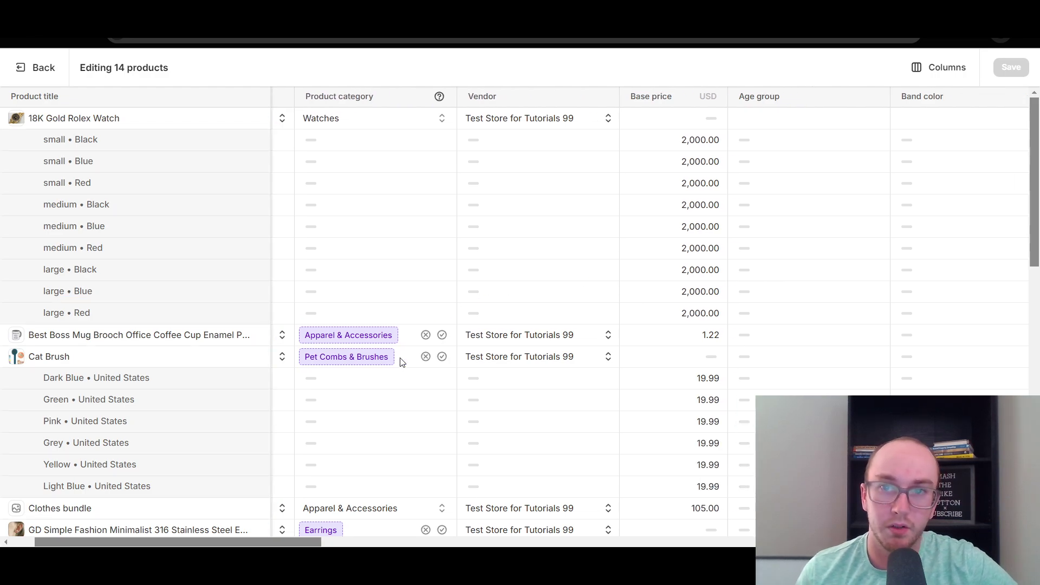
Step: Add the Tags column to the bulk editing table
click(944, 75)
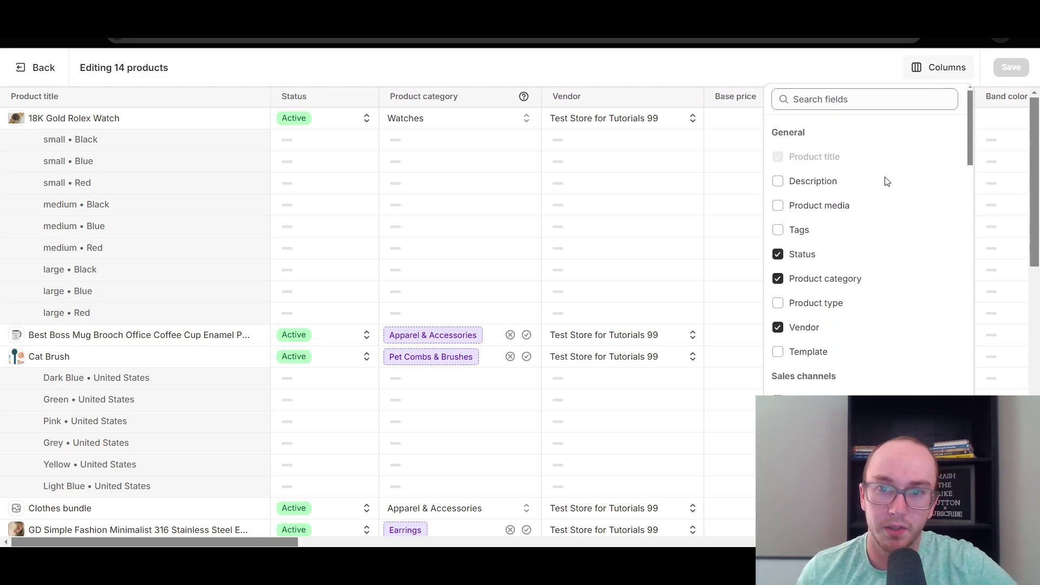
click(777, 230)
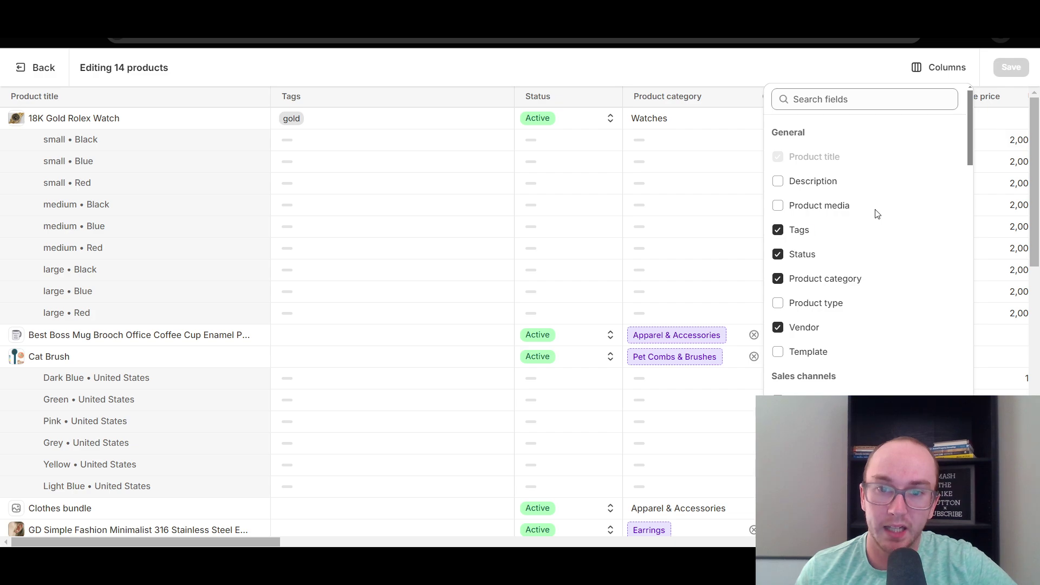
click(794, 60)
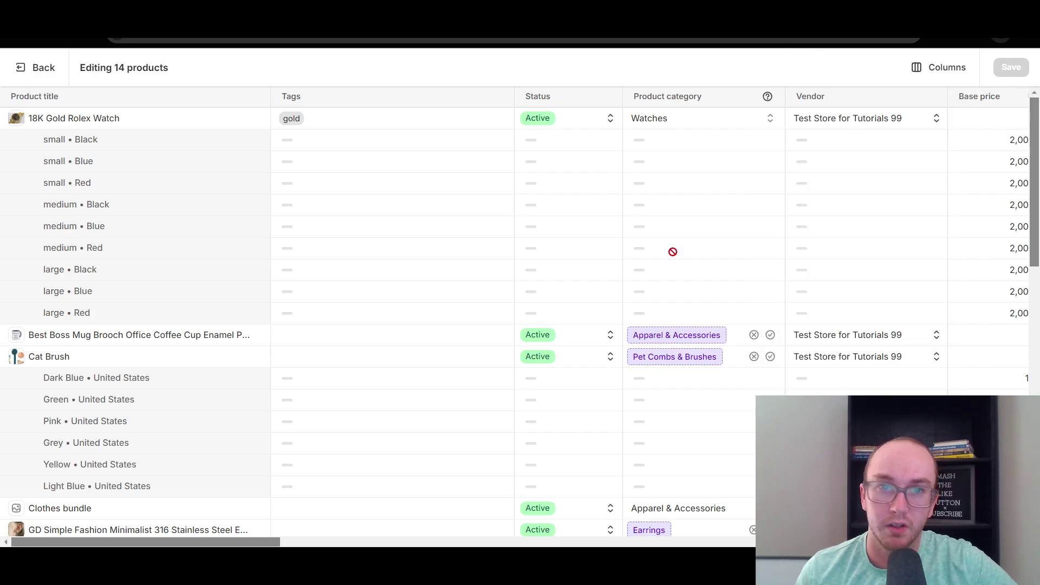
Step: Add the new tag "sale" to the 18K Gold Rolex Watch alongside its gold tag
click(347, 120)
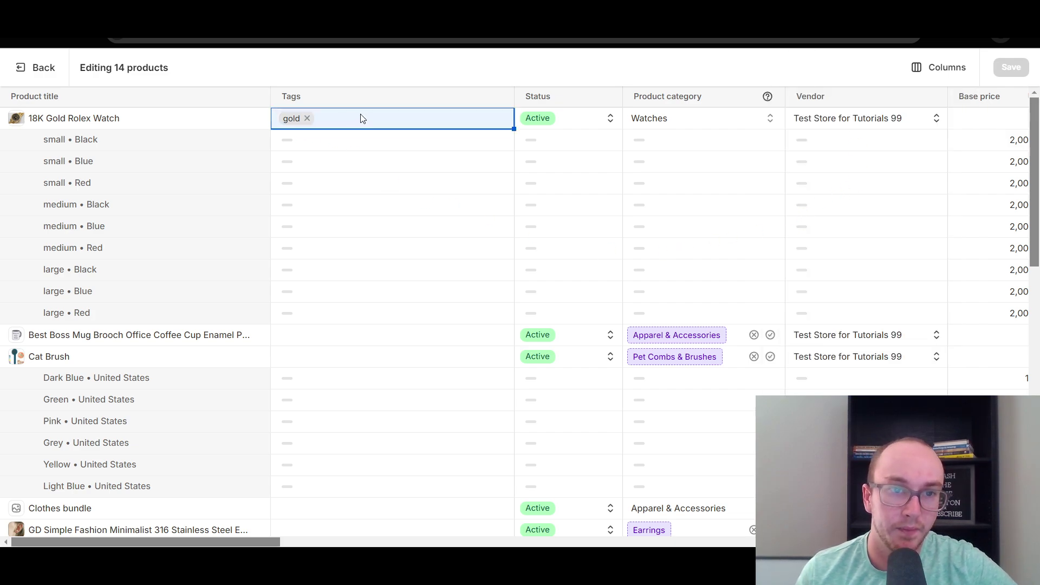
click(409, 128)
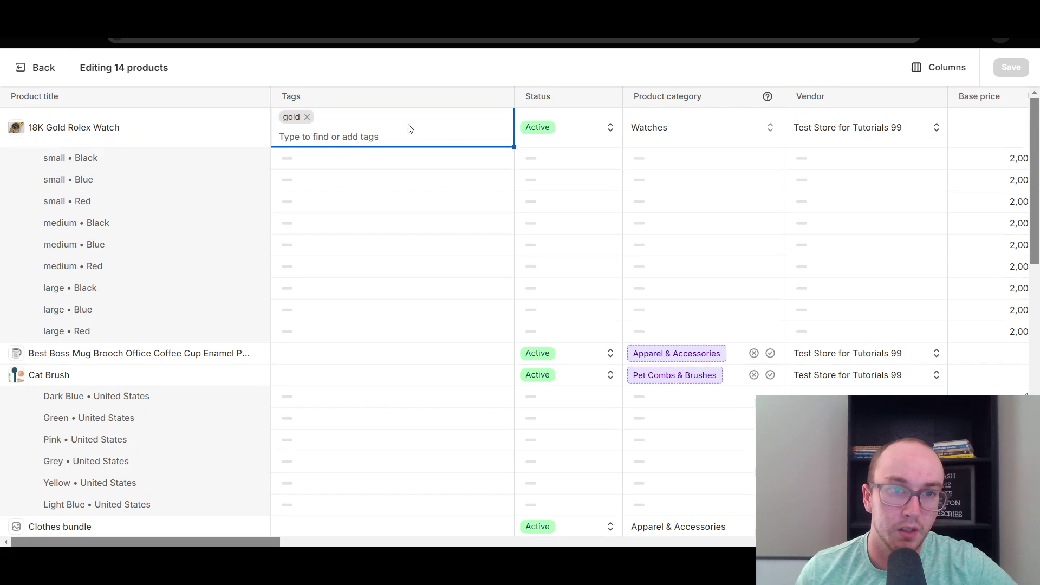
click(409, 138)
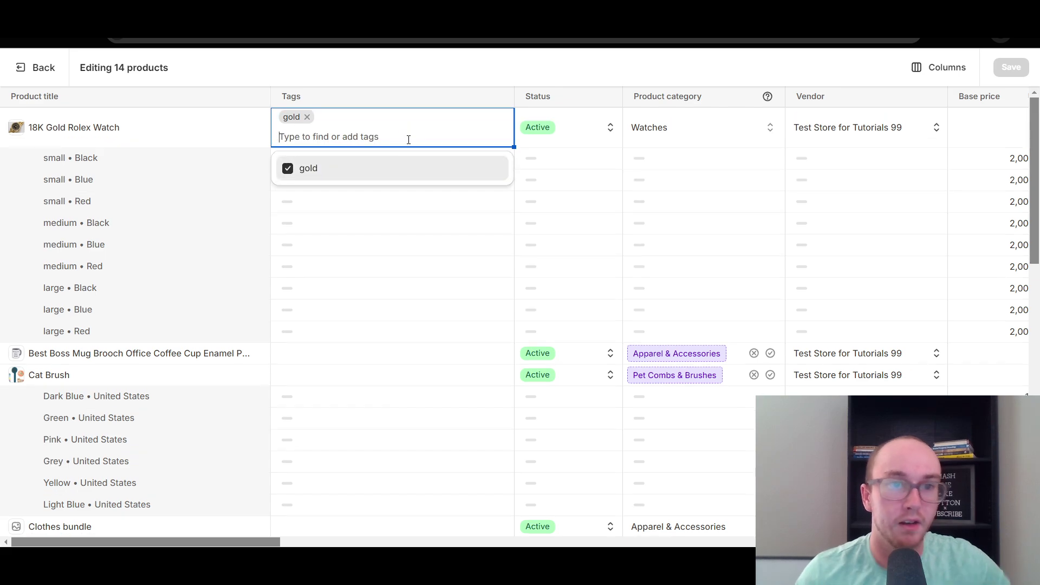
text(sale)
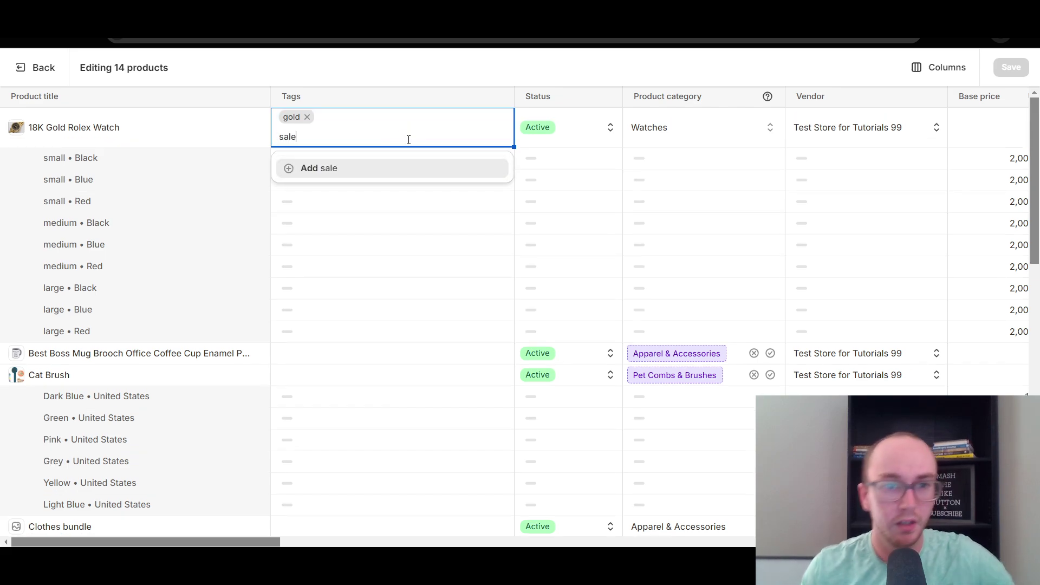
click(396, 169)
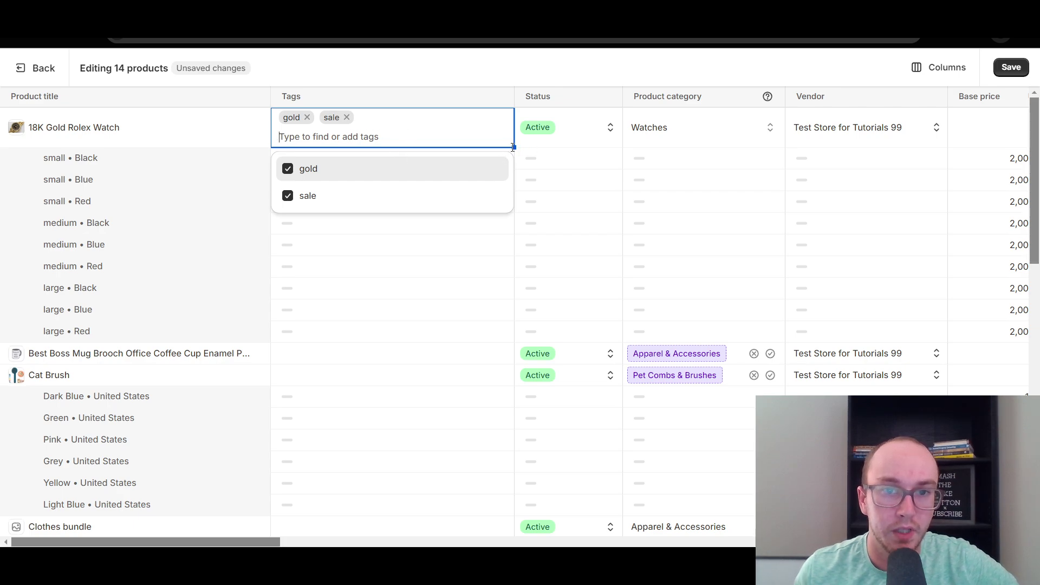
click(503, 259)
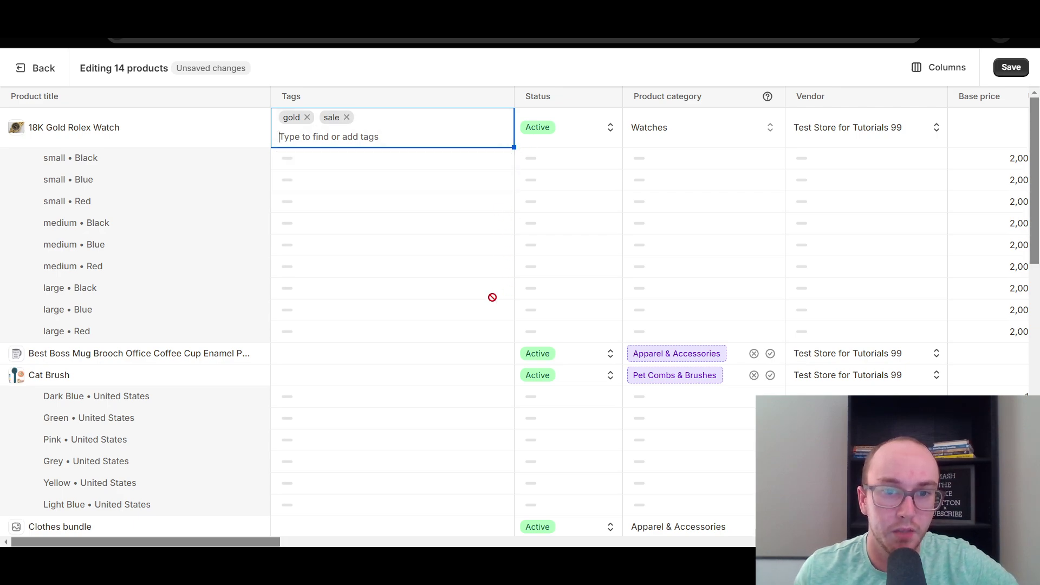
Step: Add the tag "sale" to the Best Boss Mug Brooch product
click(302, 340)
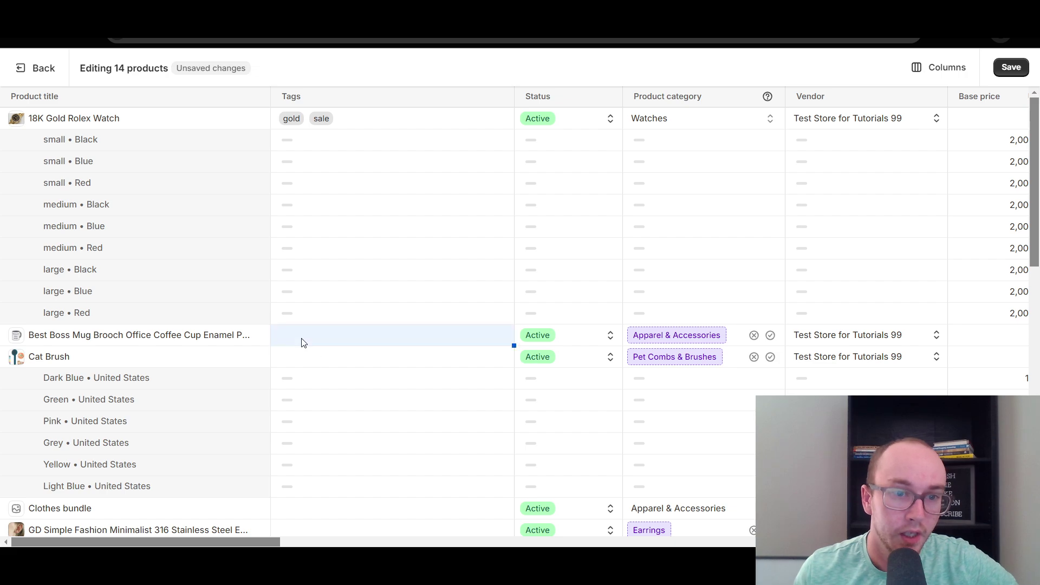
click(317, 337)
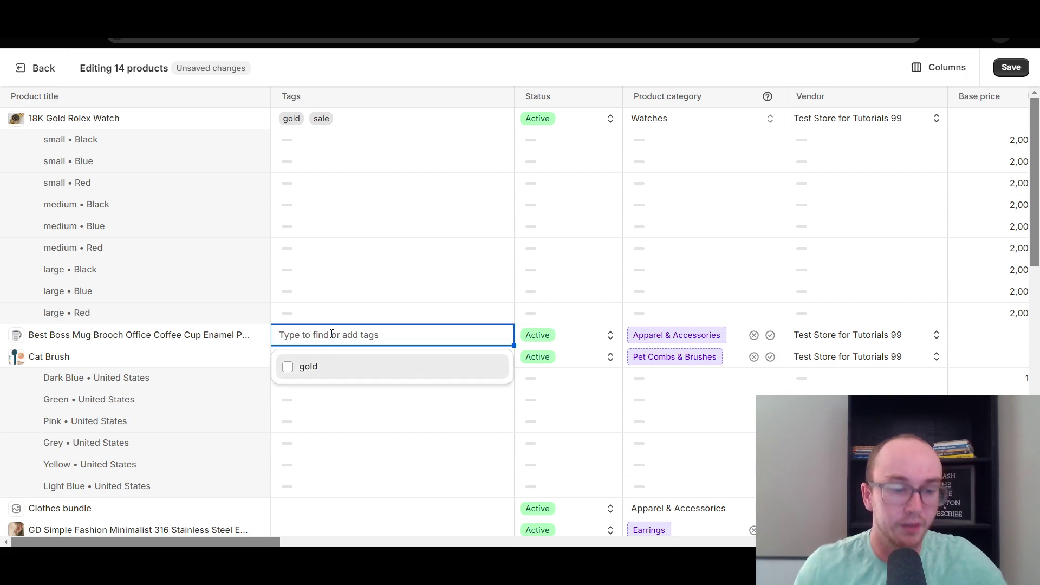
text(sale)
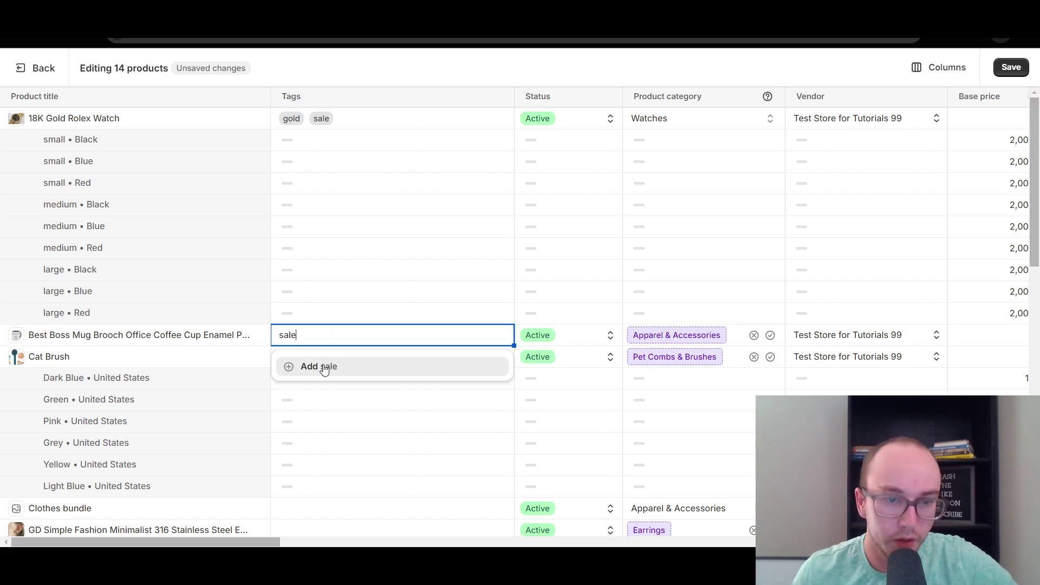
click(324, 366)
click(531, 357)
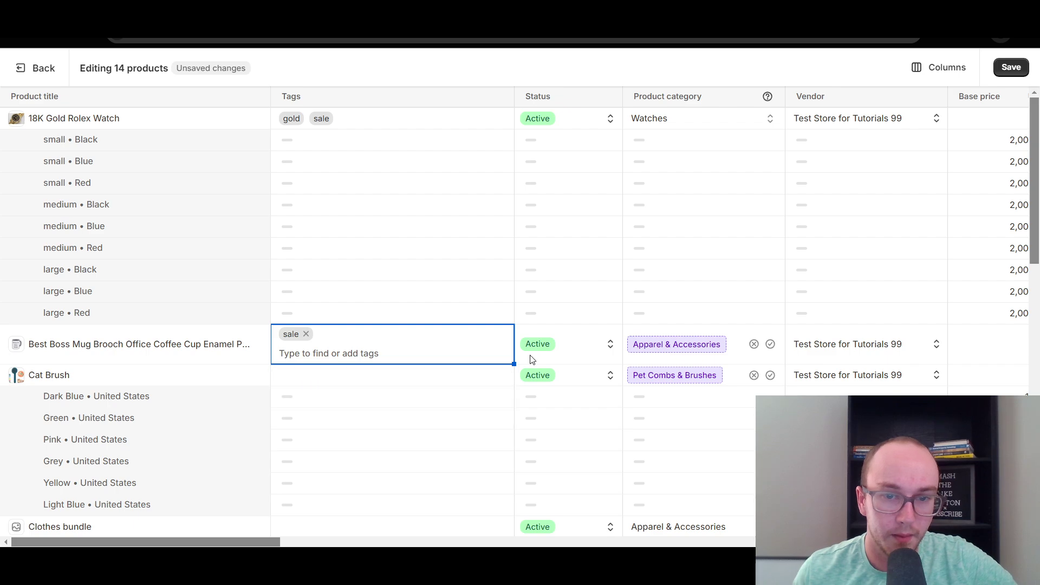
Step: Check the suggested tags for Cat Brush without choosing one, and save the product tag changes
click(393, 362)
scroll(394, 363, down, 5)
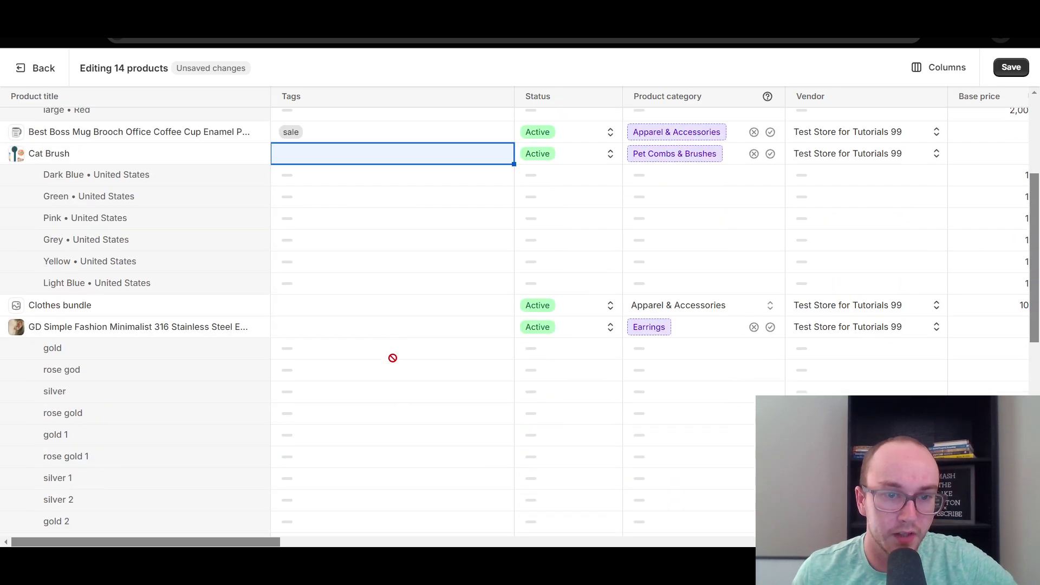
click(298, 157)
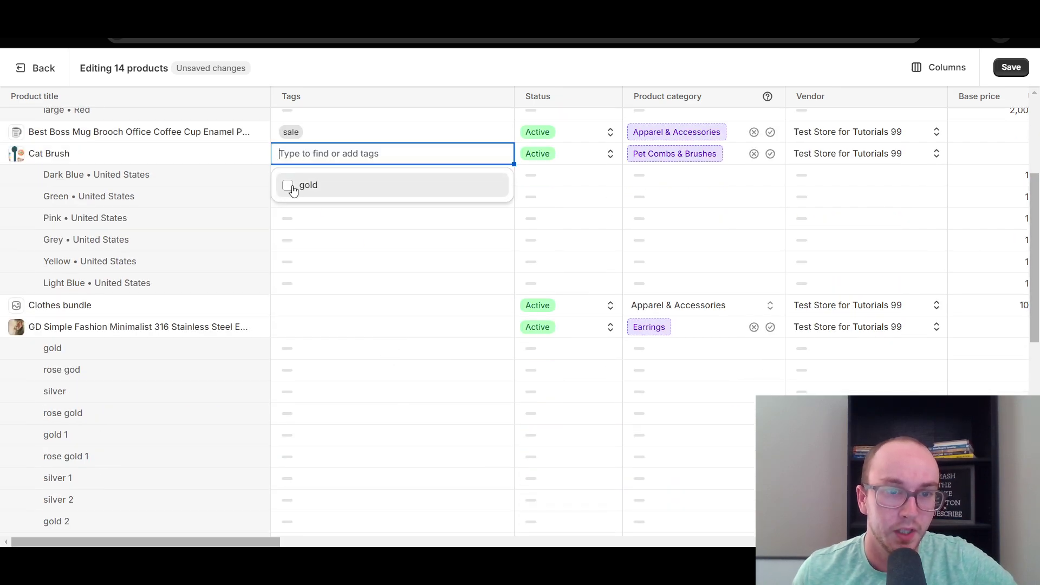
scroll(704, 135, up, 5)
click(1011, 67)
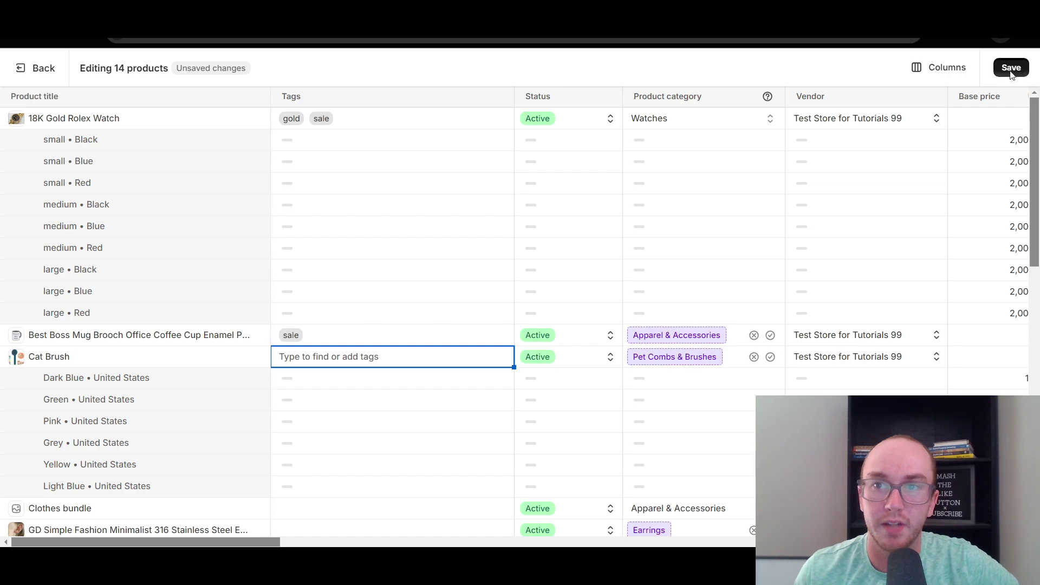
click(340, 364)
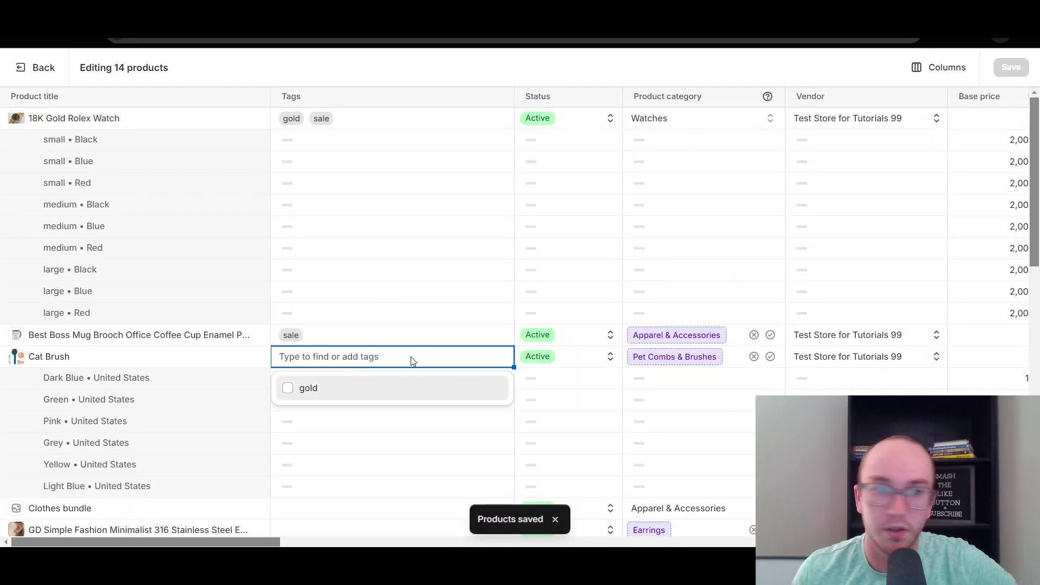
click(354, 71)
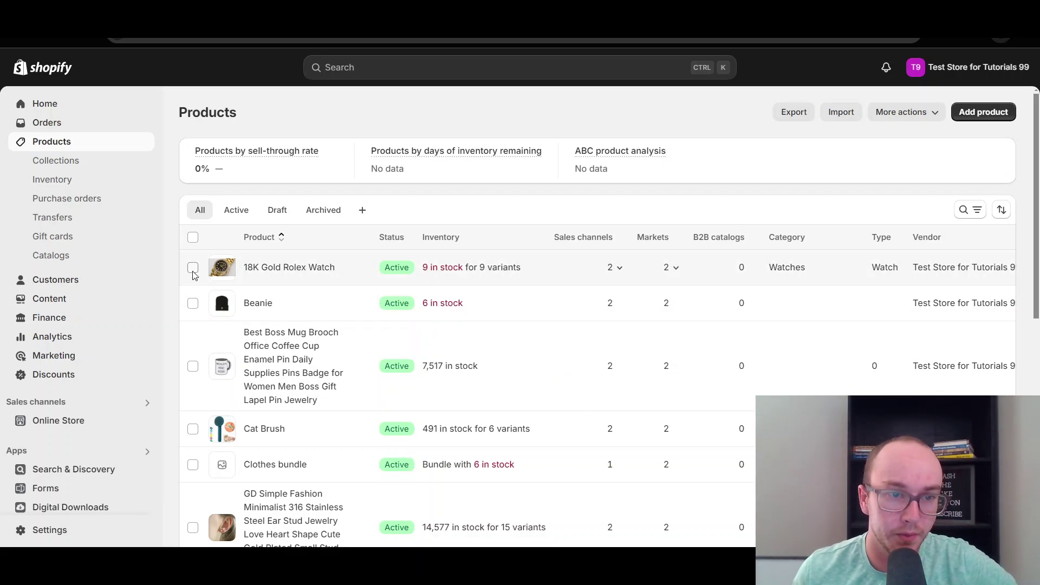
Step: Select every product in the list again except Beanie, Yearly Finance Planner and Shirt, and bulk edit the selection
click(193, 237)
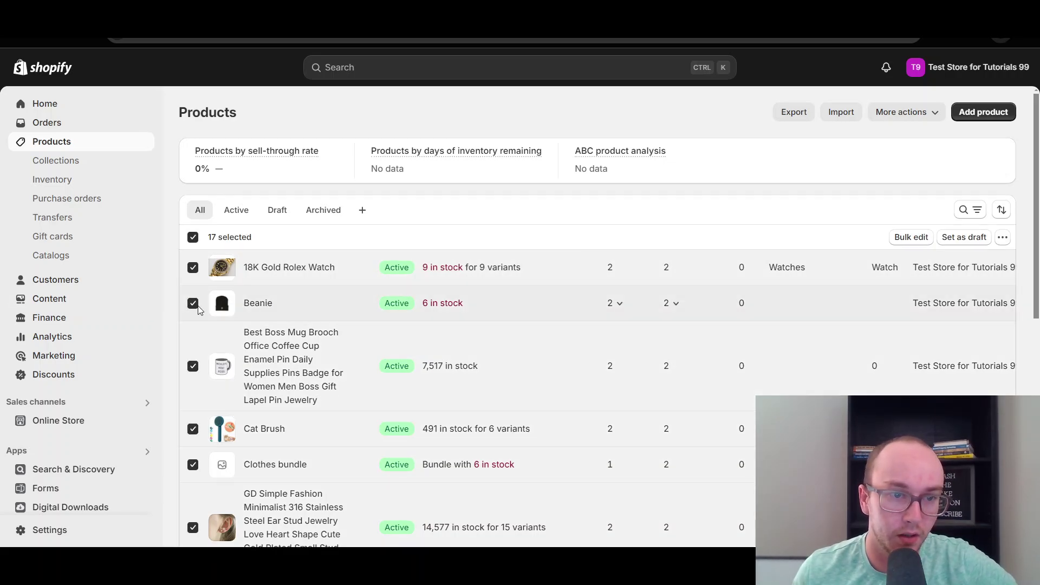
click(193, 303)
scroll(228, 342, down, 8)
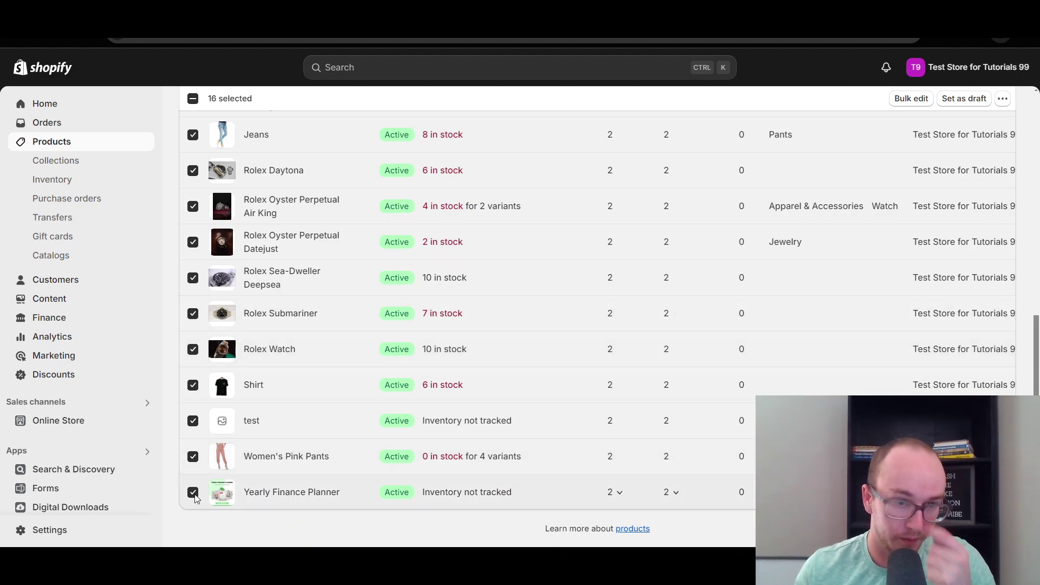
click(193, 491)
click(193, 384)
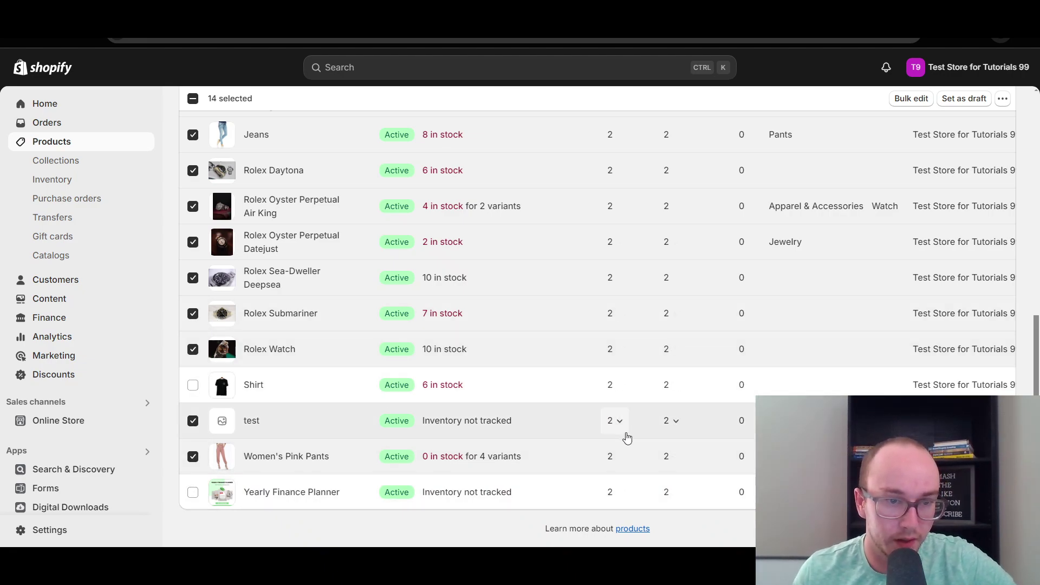
scroll(877, 168, up, 10)
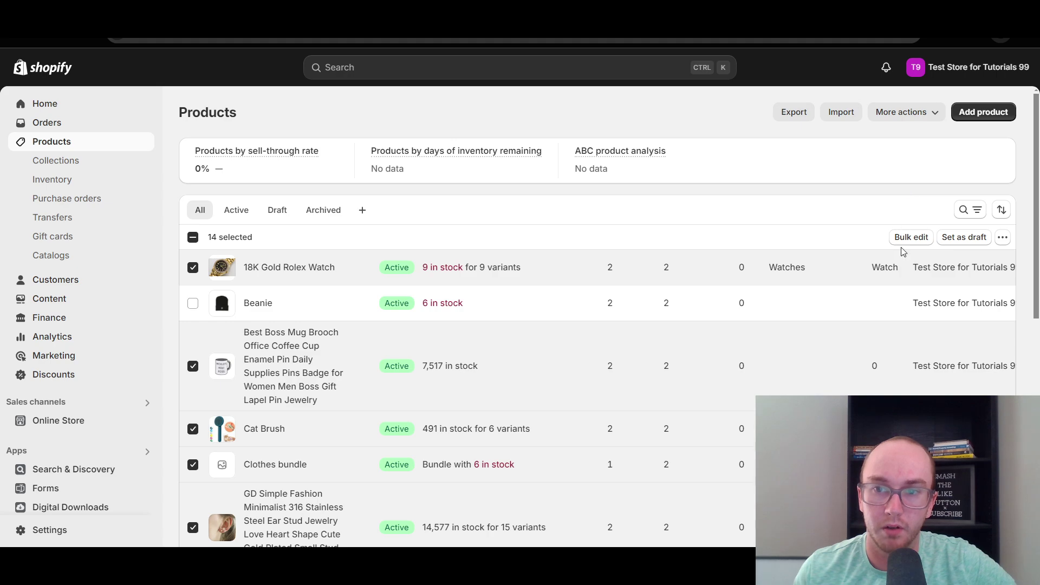
click(908, 238)
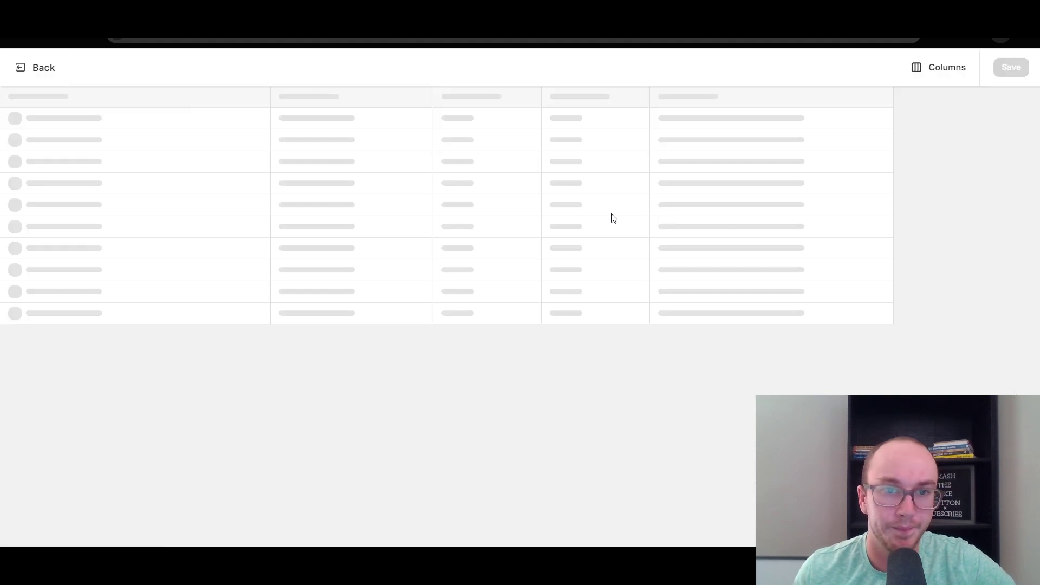
Step: Add the tag "sale" to the Cat Brush product
scroll(359, 337, down, 2)
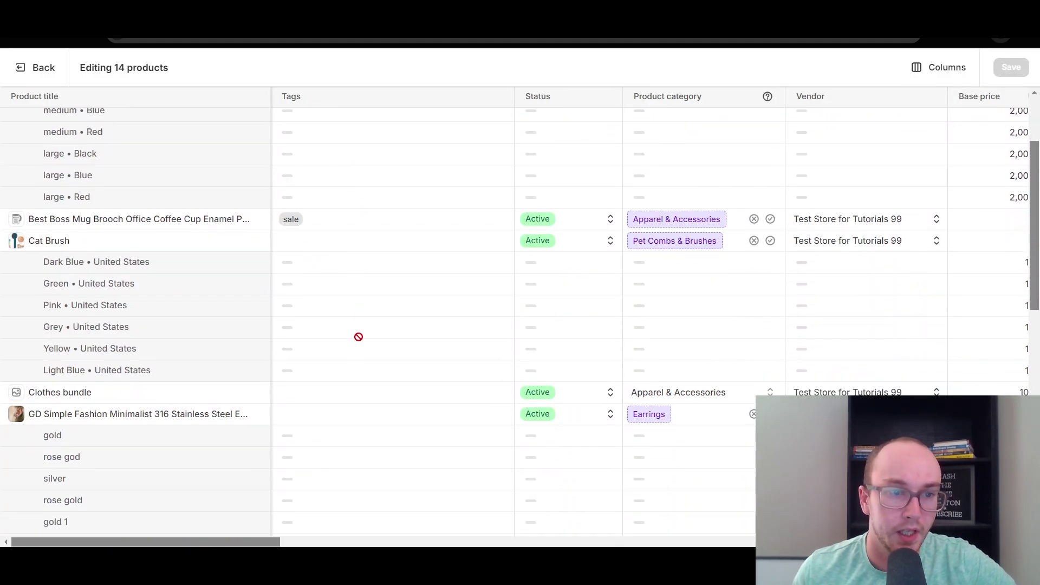
scroll(358, 337, down, 2)
click(311, 158)
click(319, 153)
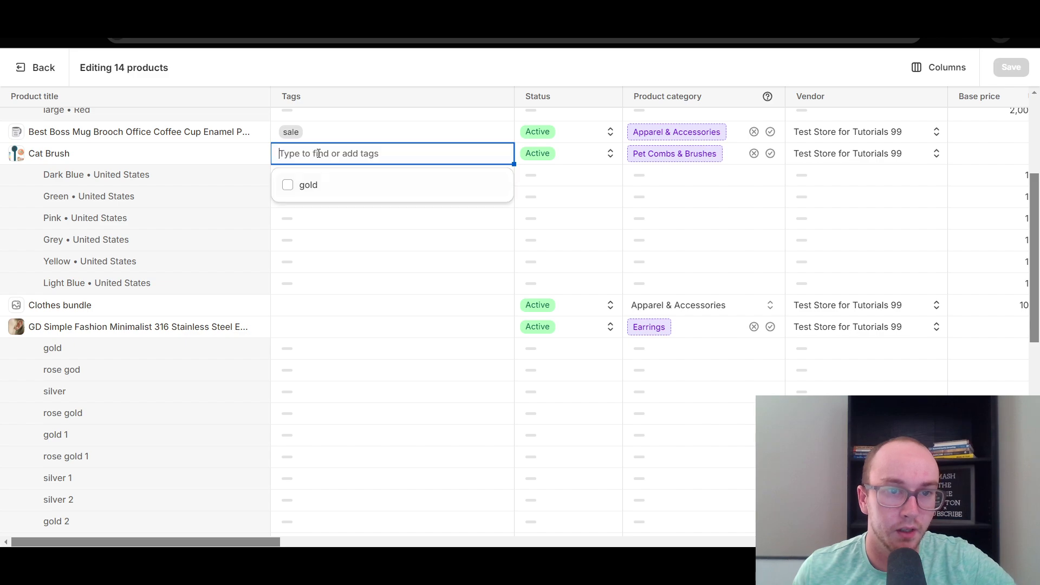
text(sale)
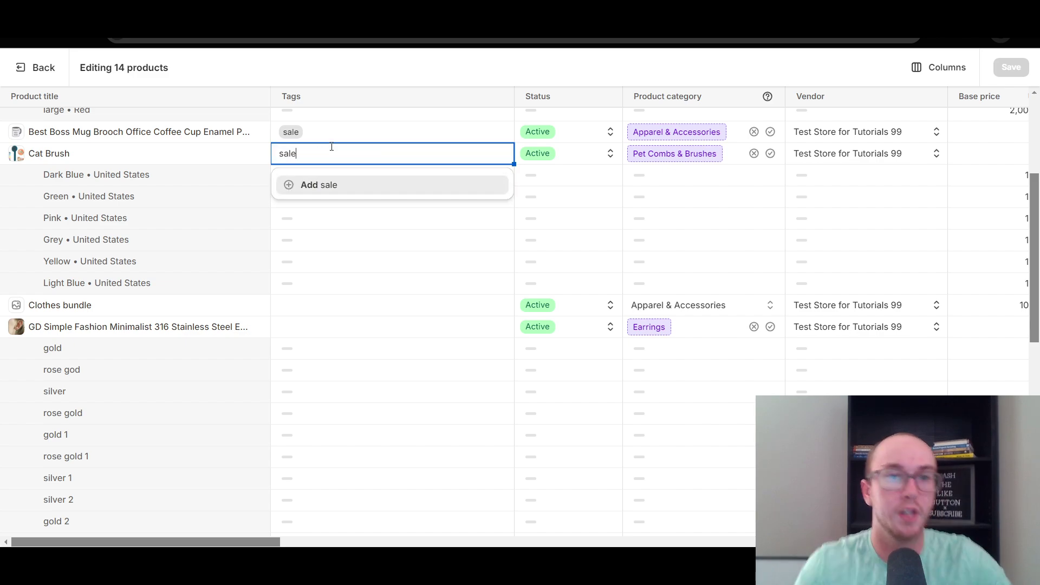
click(336, 184)
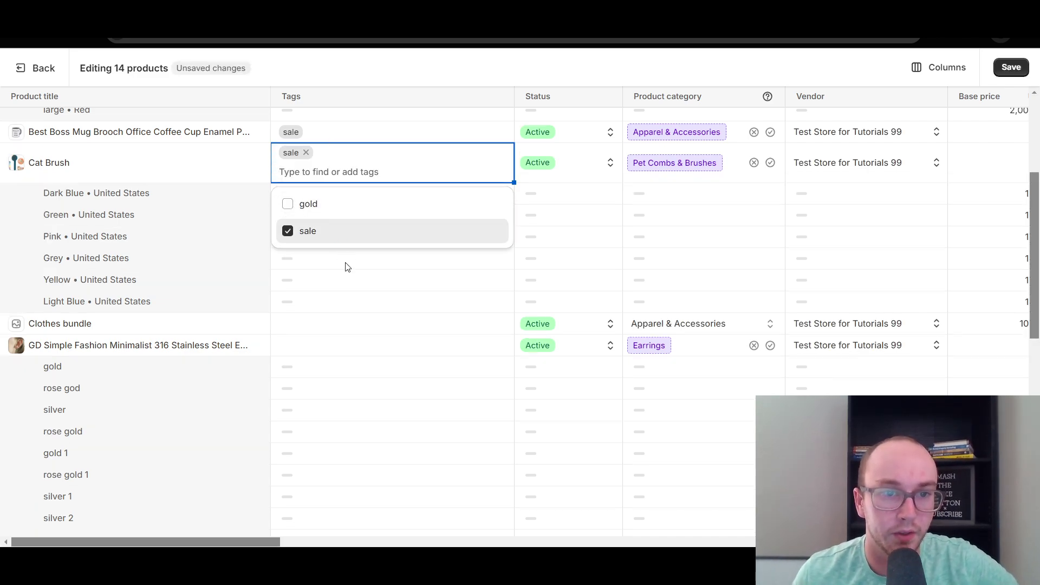
Step: Add the tag "sale" to the GD Simple Fashion Minimalist 316 Stainless Steel earrings product
click(304, 346)
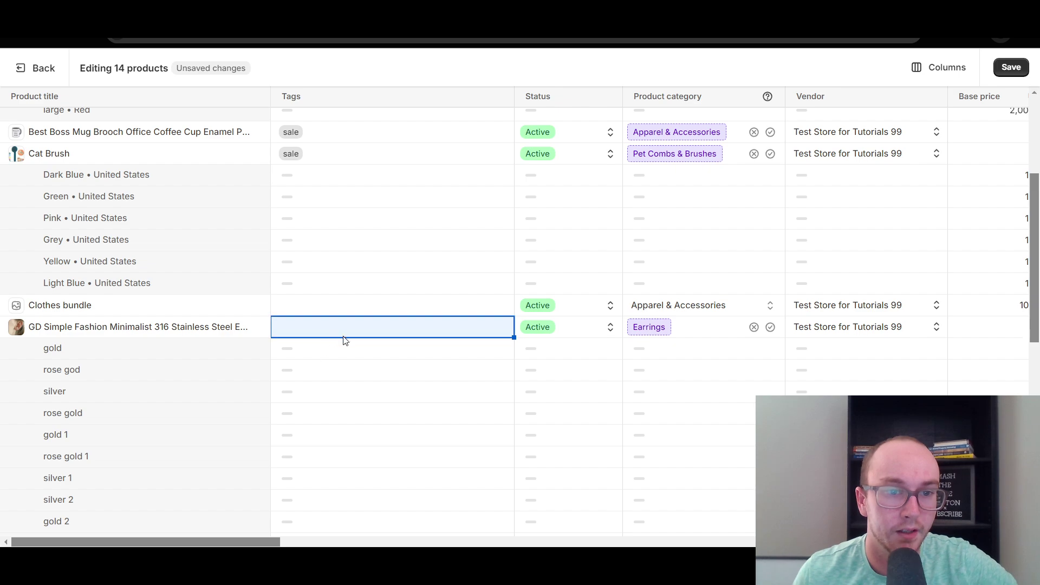
text(sale)
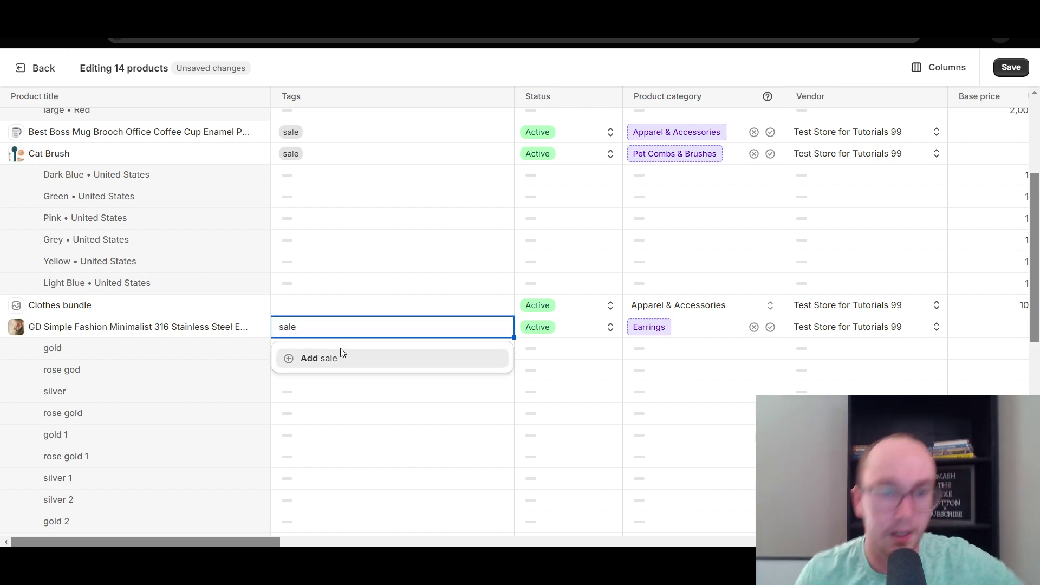
click(341, 355)
scroll(383, 298, down, 1)
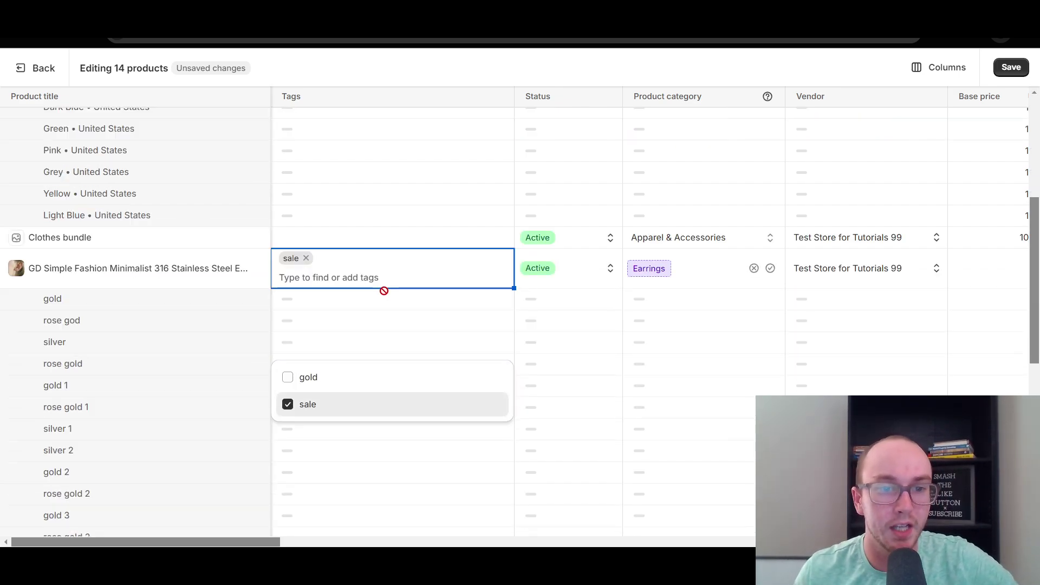
Step: Add the tag "sale" to the Jeans product
scroll(384, 291, down, 5)
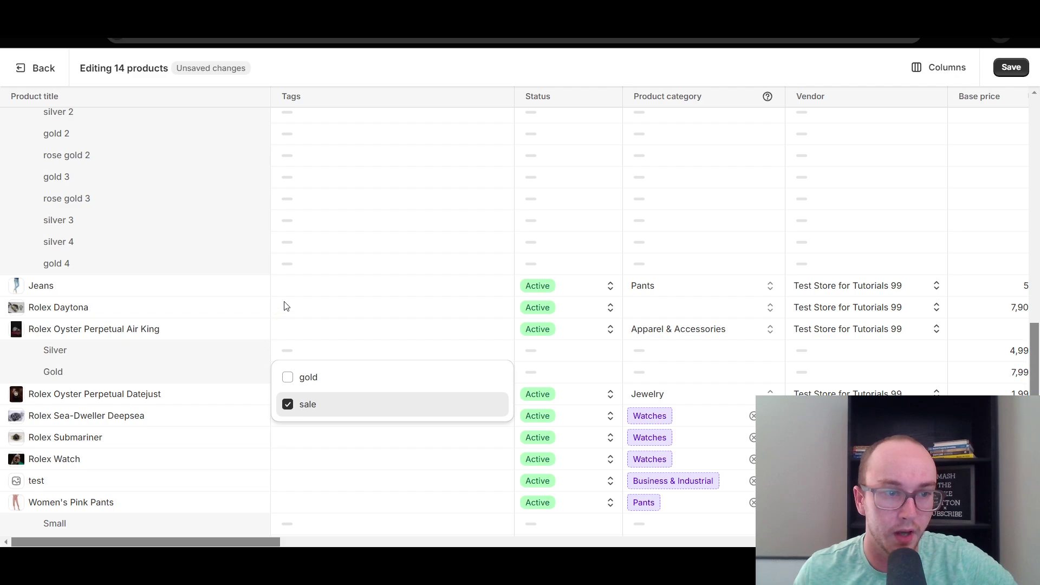
click(294, 291)
click(322, 288)
click(327, 286)
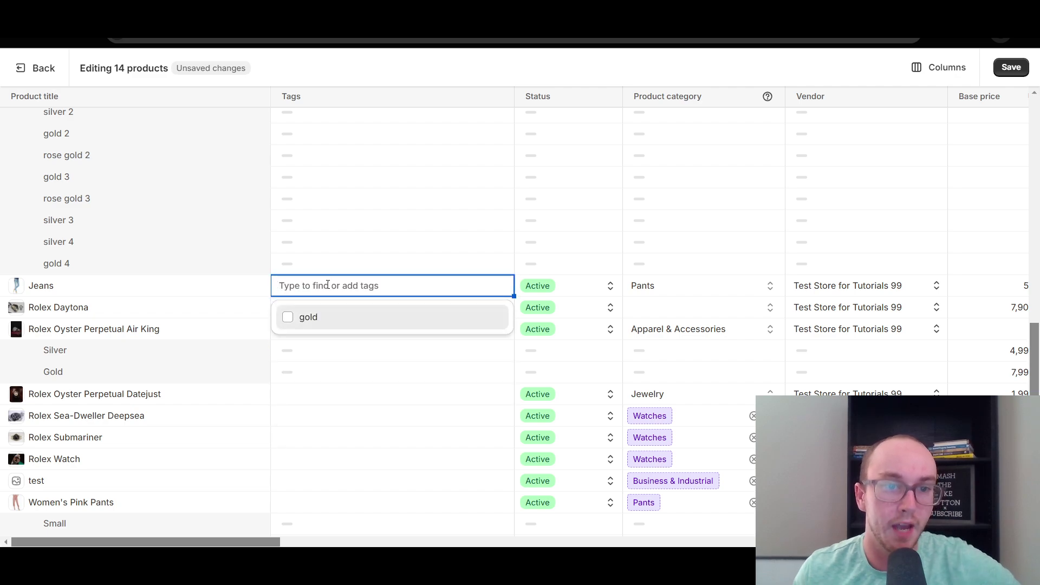
text(sale)
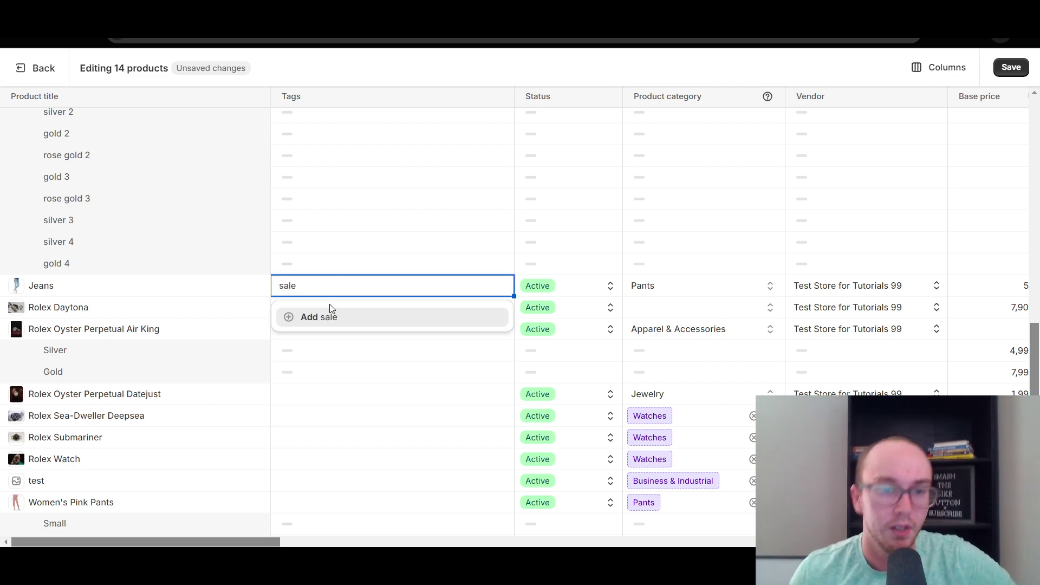
click(332, 310)
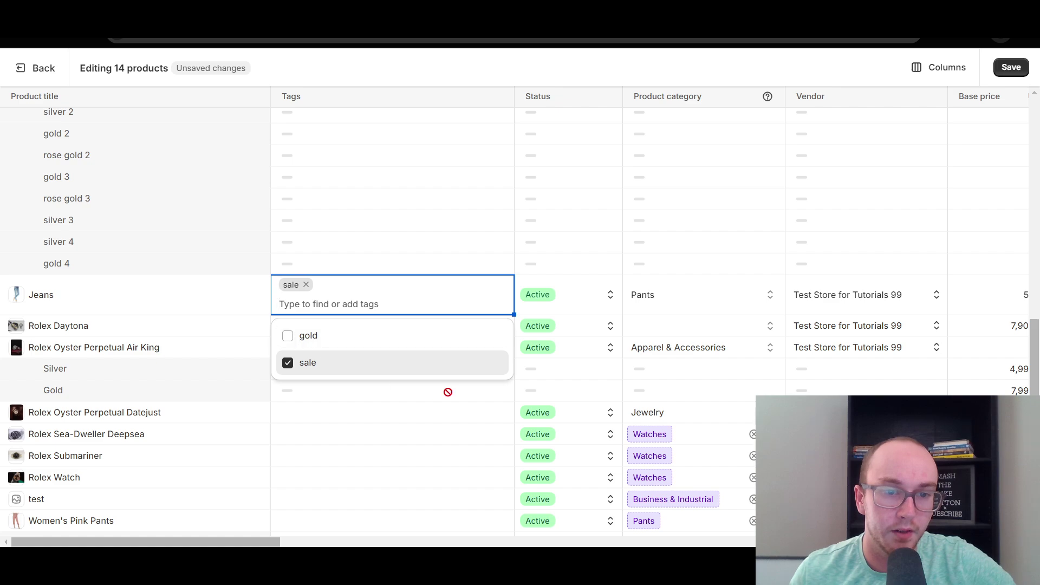
click(385, 420)
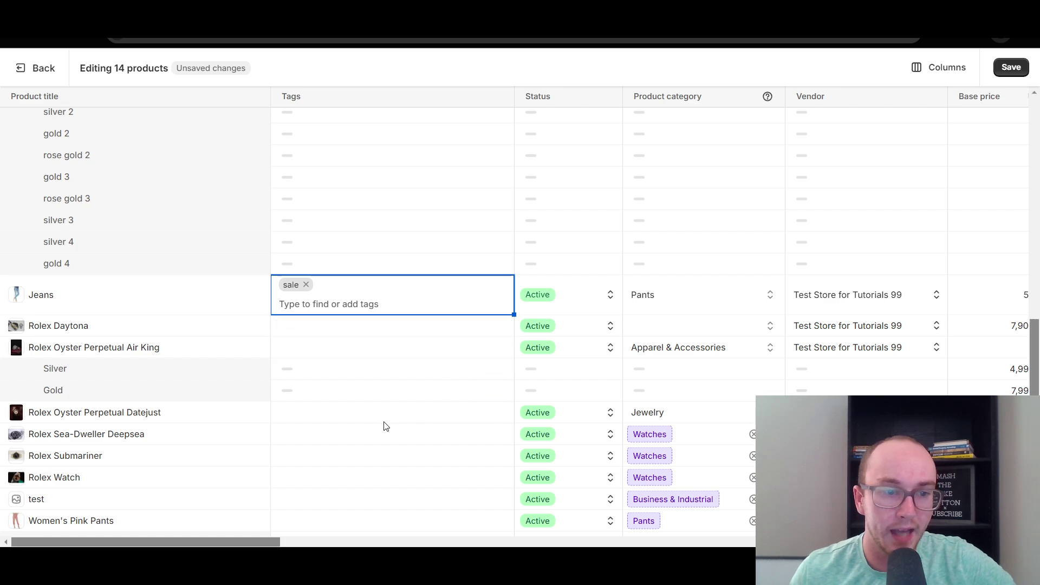
Step: Add the tag "sale" to the Rolex Oyster Perpetual Datejust product
click(406, 400)
text(sale)
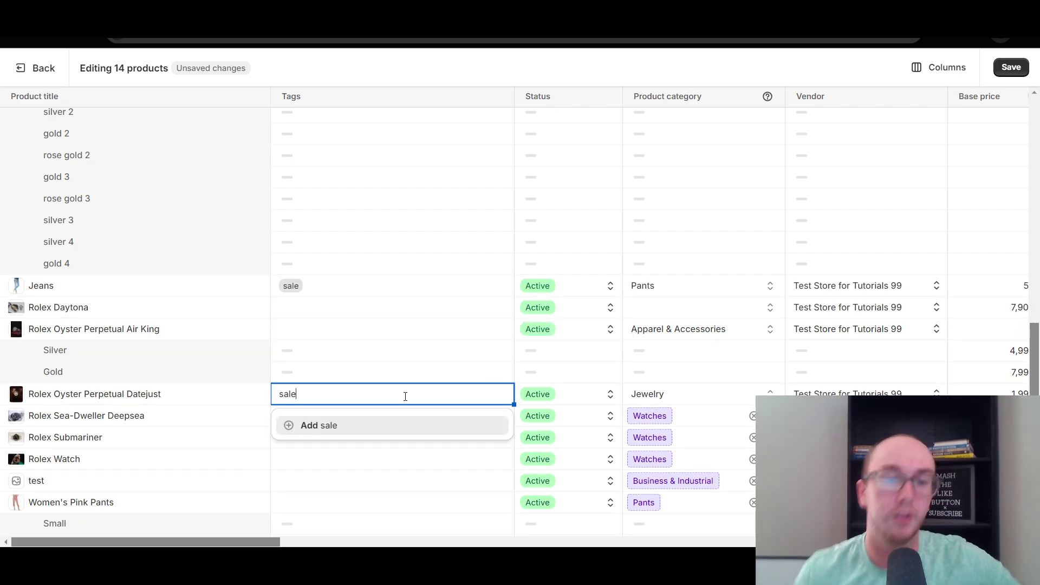
click(400, 424)
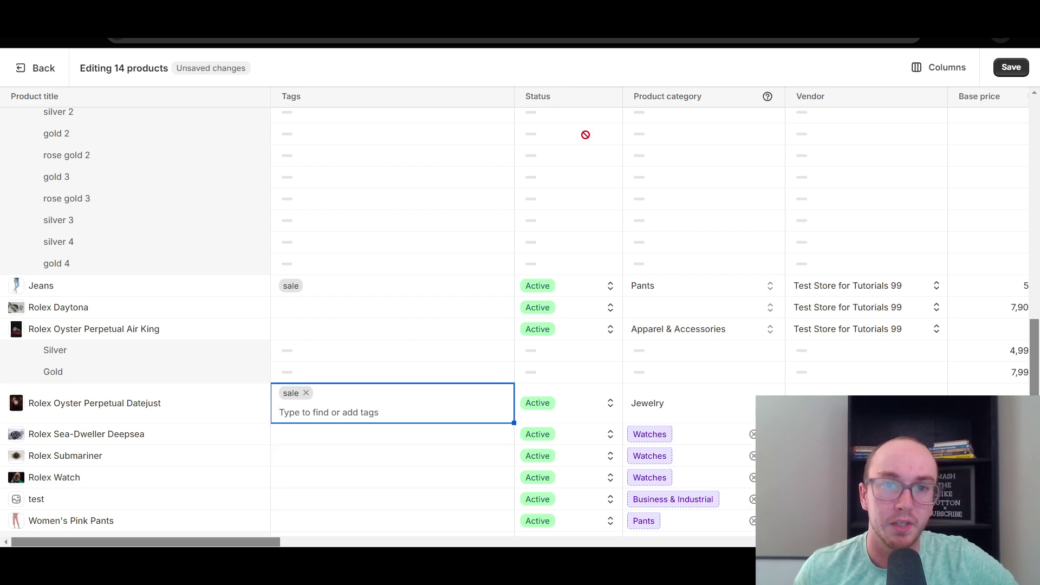
Step: Look over the tags of the remaining and already edited products, and save the bulk product changes
scroll(514, 377, down, 2)
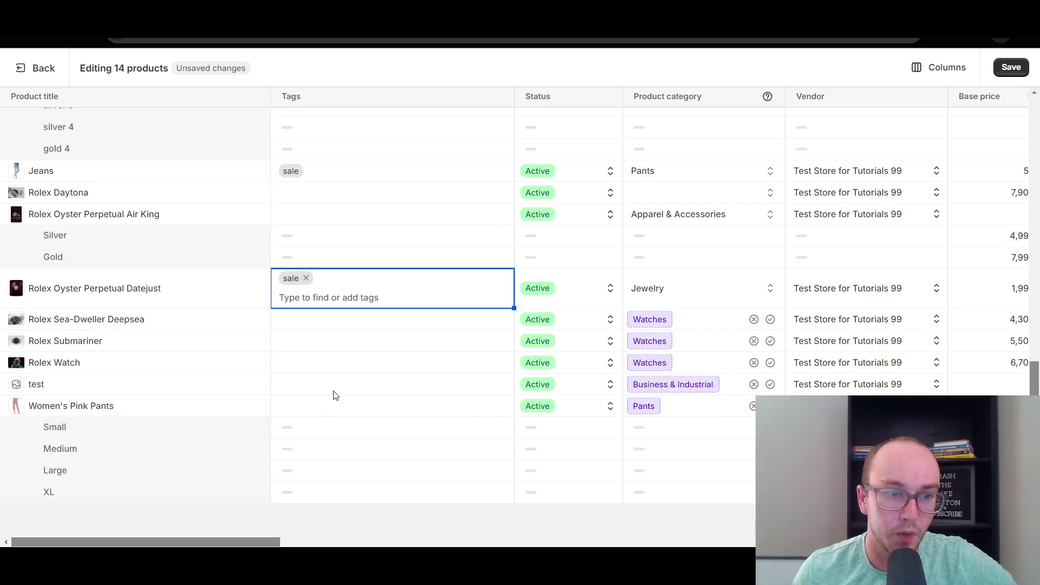
click(306, 323)
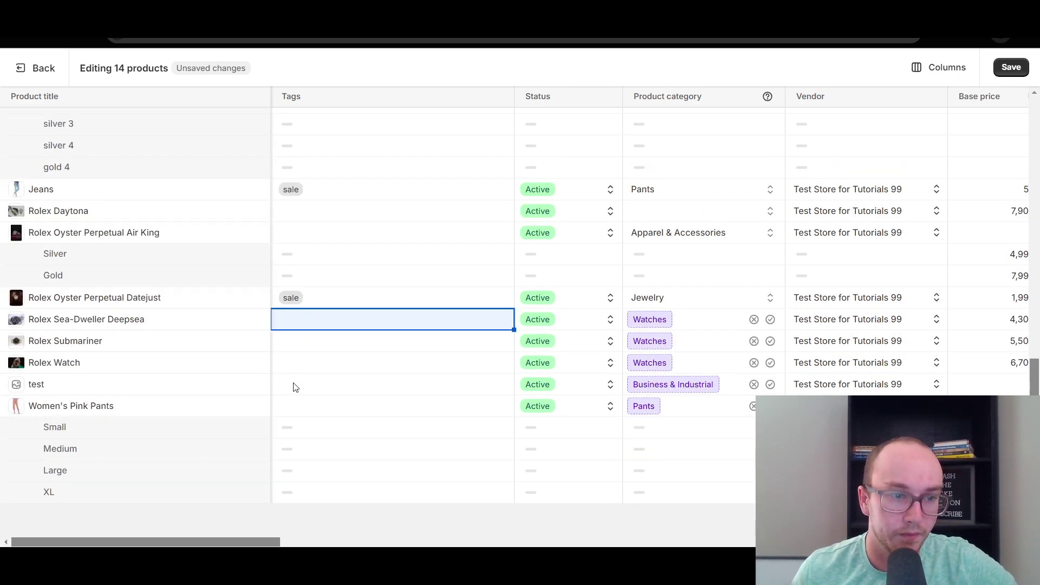
click(309, 371)
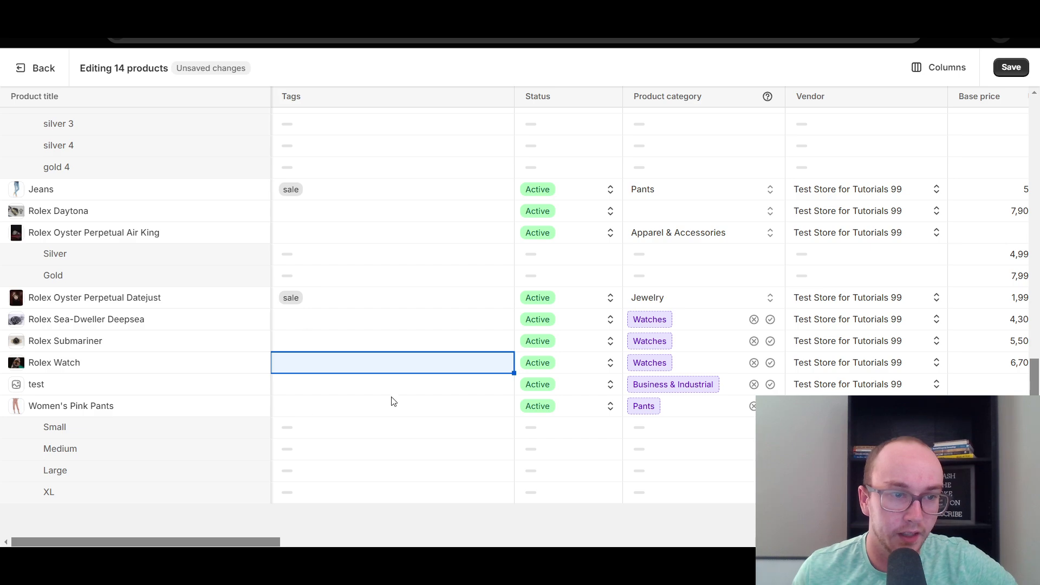
scroll(393, 401, up, 5)
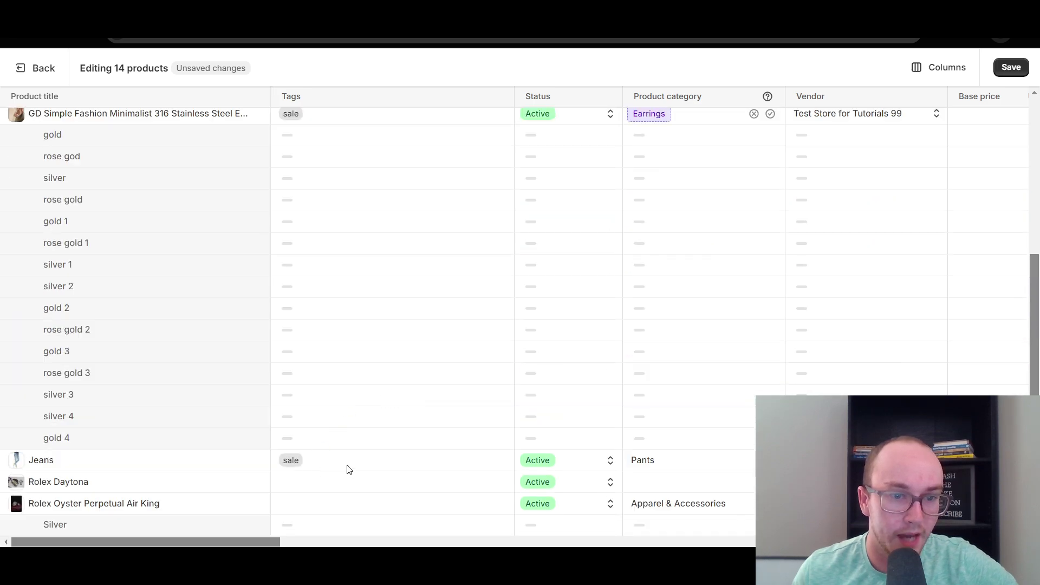
scroll(427, 450, up, 8)
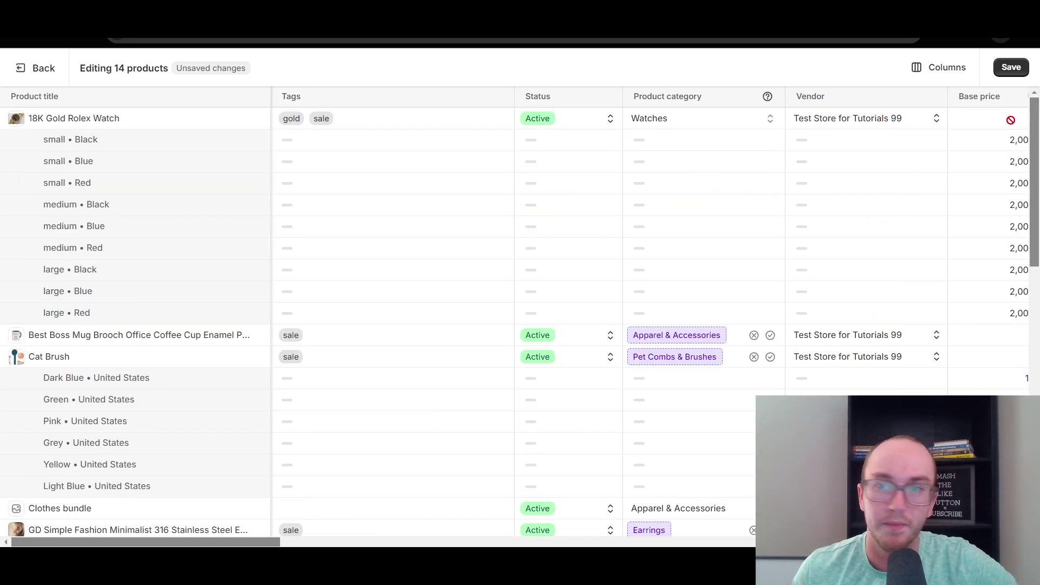
click(1011, 66)
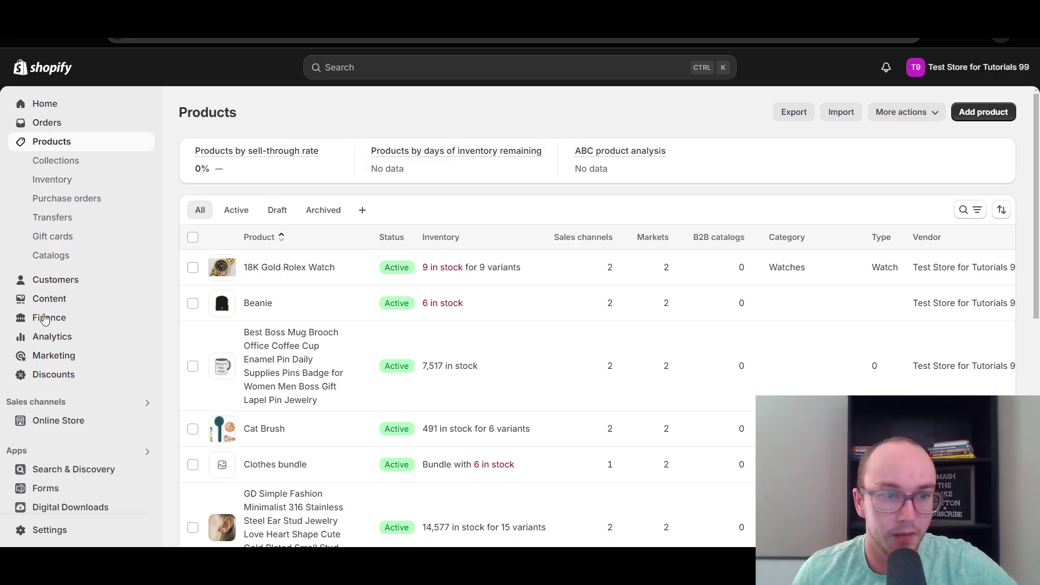
Step: Open the save20 discount and remove the Watch collection from the items it applies to
click(58, 381)
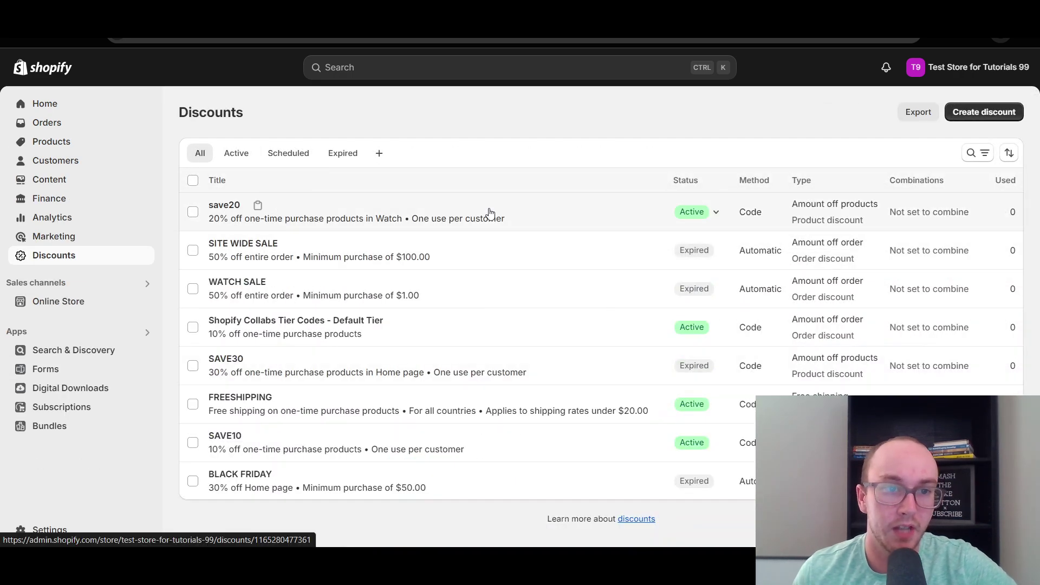
click(489, 212)
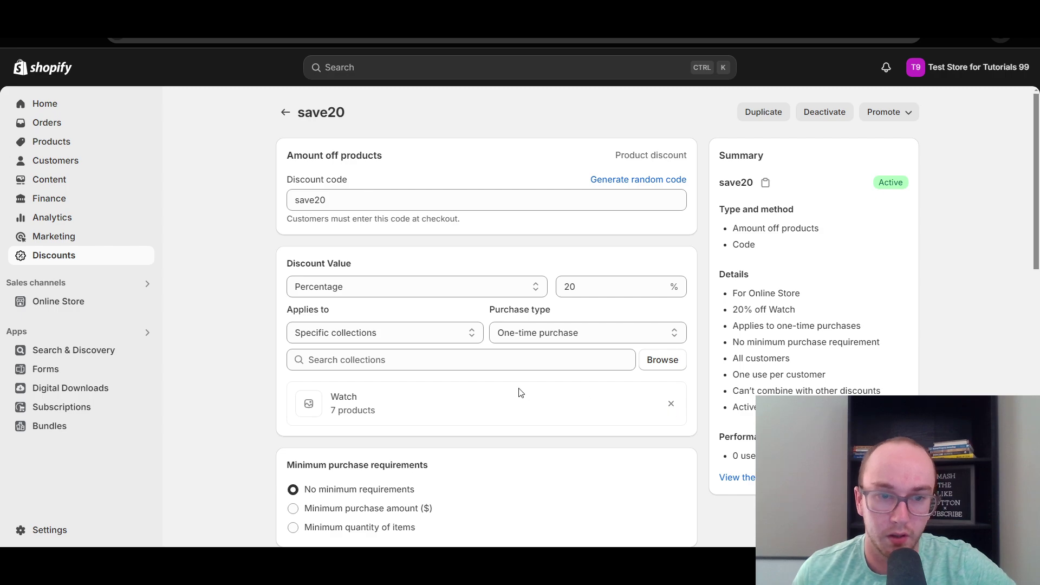
click(671, 405)
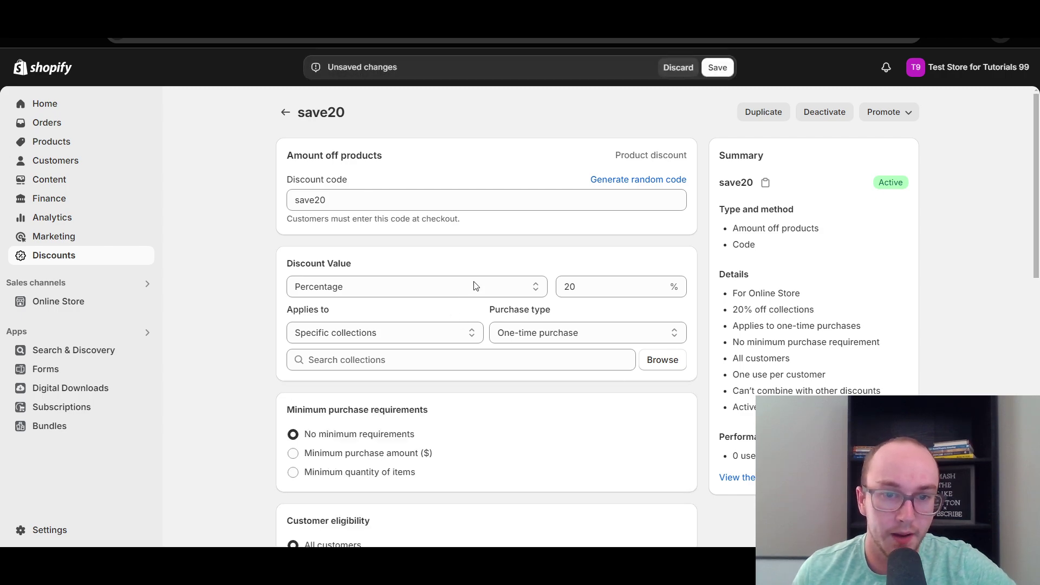
Step: Check what the save20 discount can apply to, keep Specific collections, and try to save it without a collection
click(473, 285)
click(264, 323)
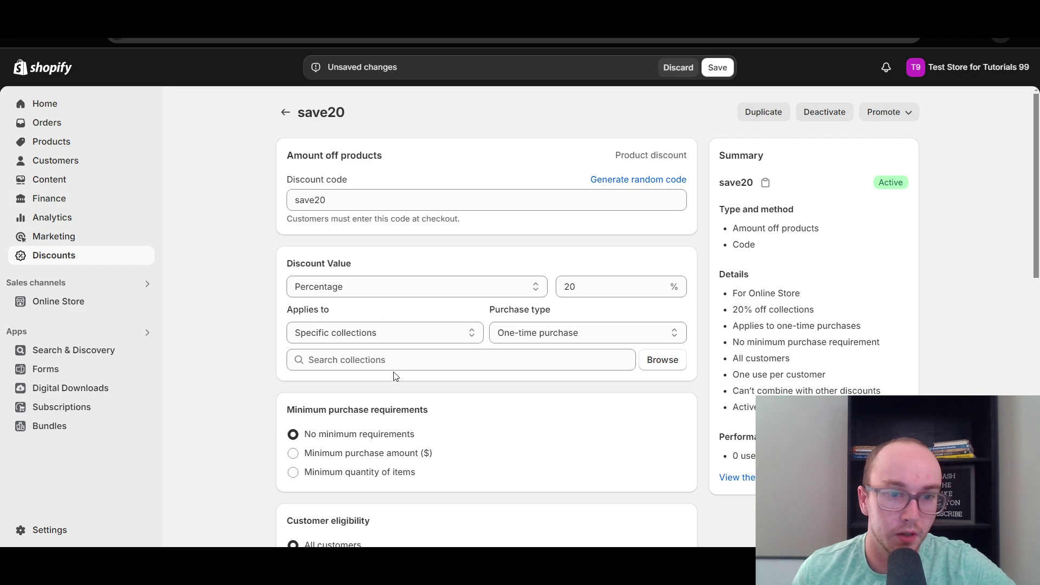
click(433, 335)
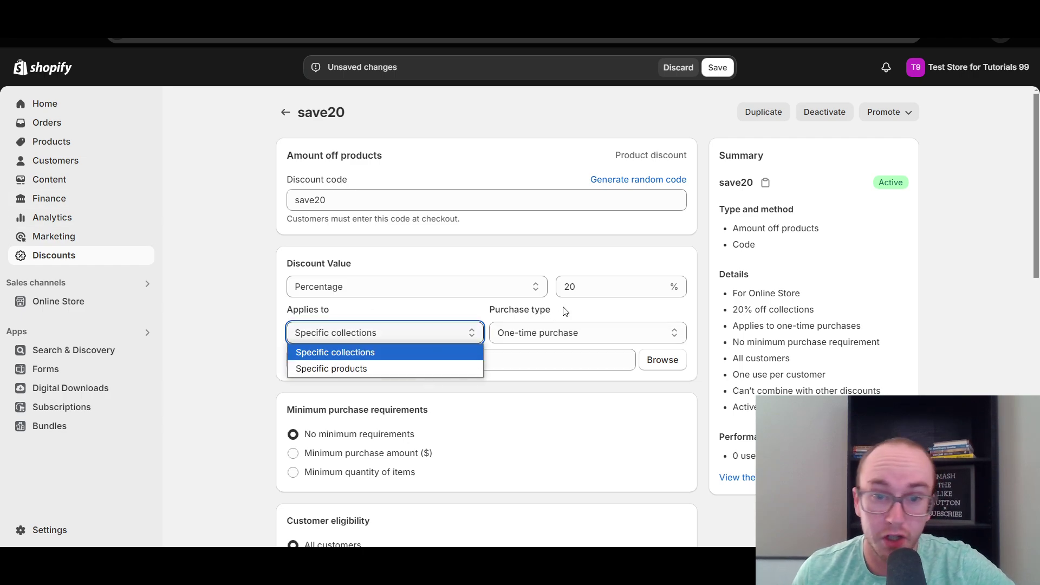
click(543, 361)
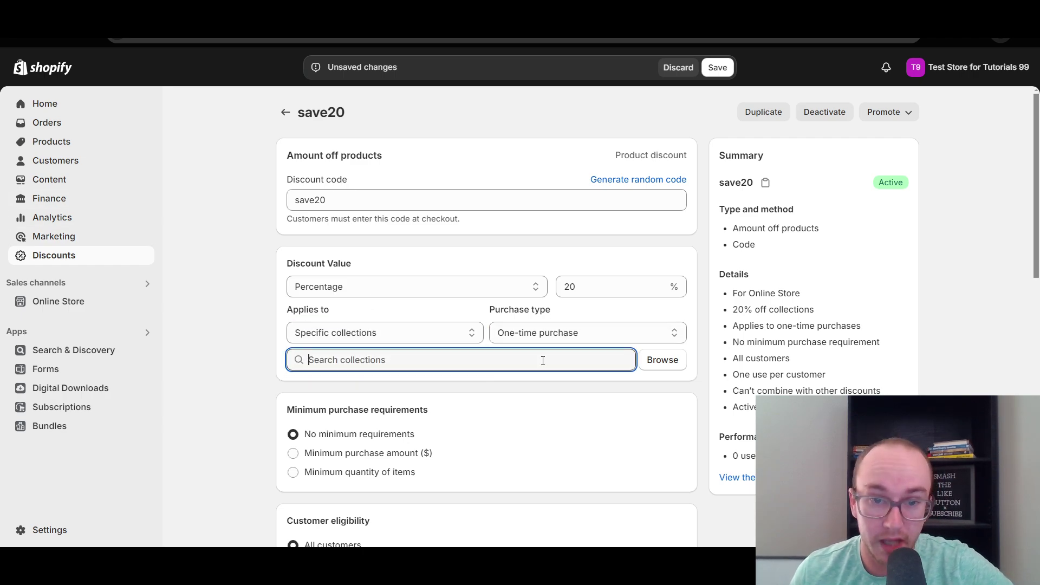
click(717, 67)
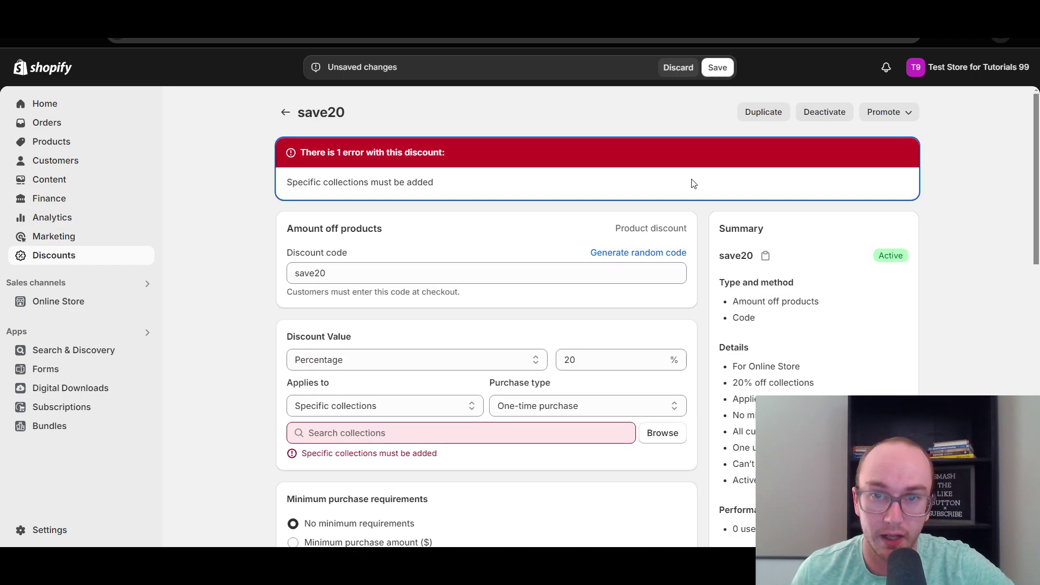
Step: Search the collections for "wat", add the Watch collection back to the save20 discount, and save it
click(374, 434)
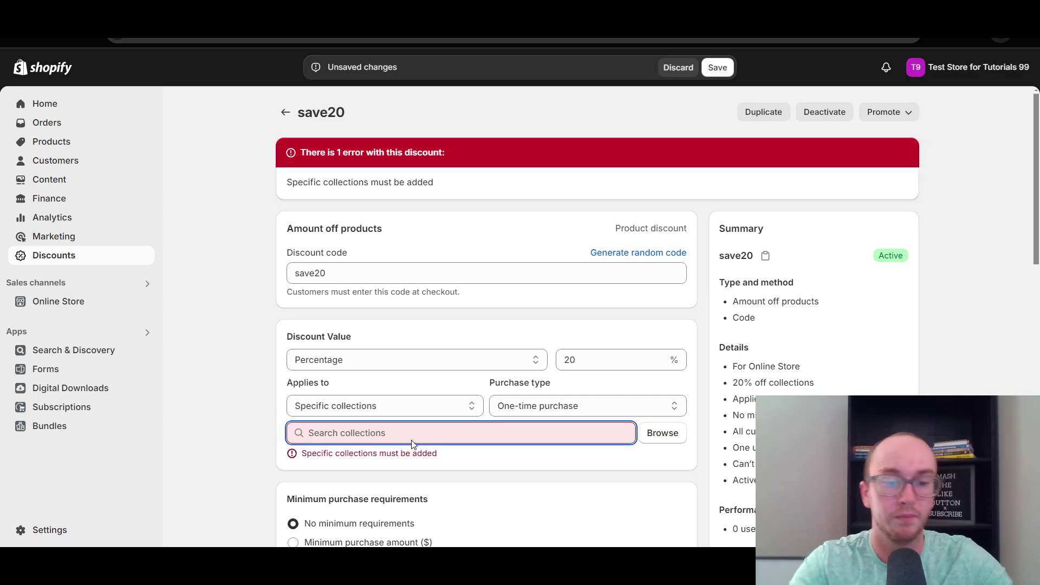
text(wat)
click(491, 255)
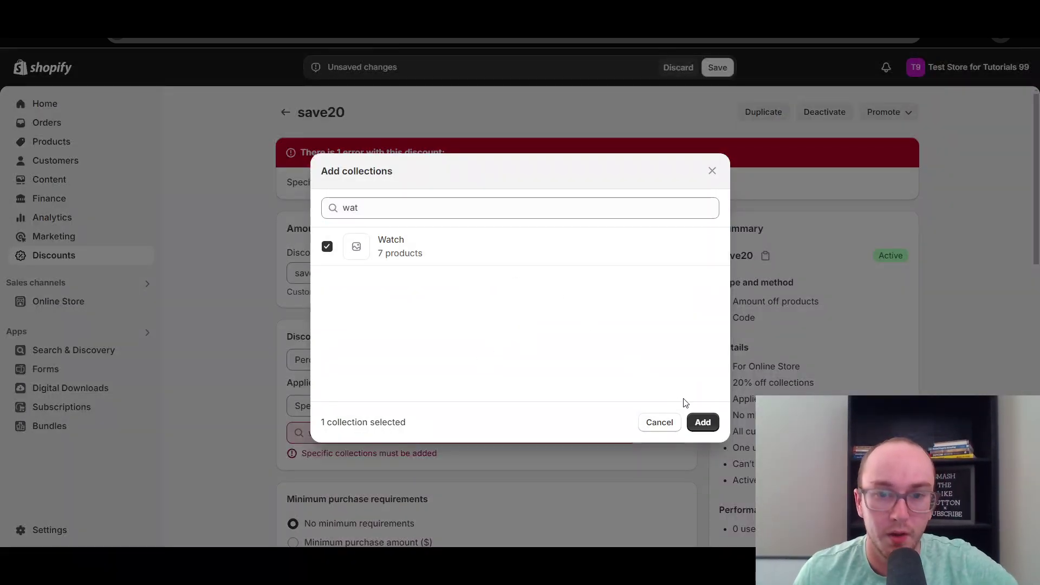
click(702, 422)
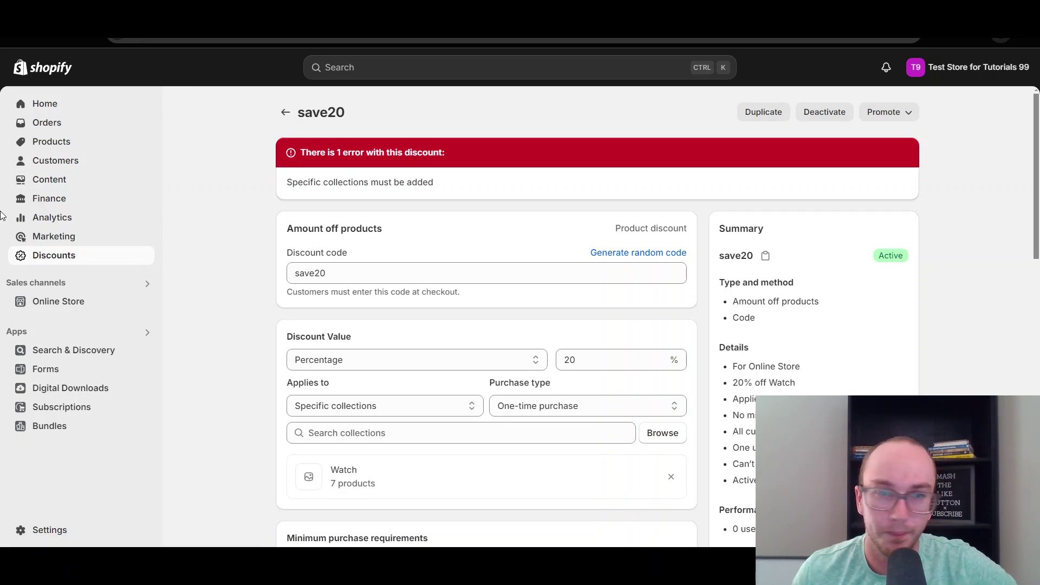
Step: Start a new product collection titled "Sale" and review its collection type and product settings
click(52, 145)
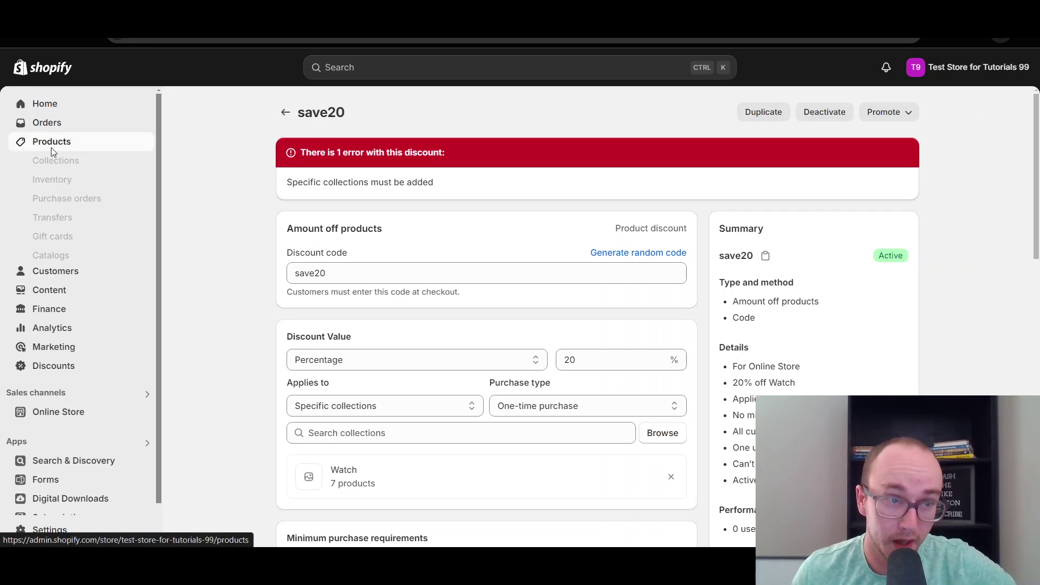
click(49, 159)
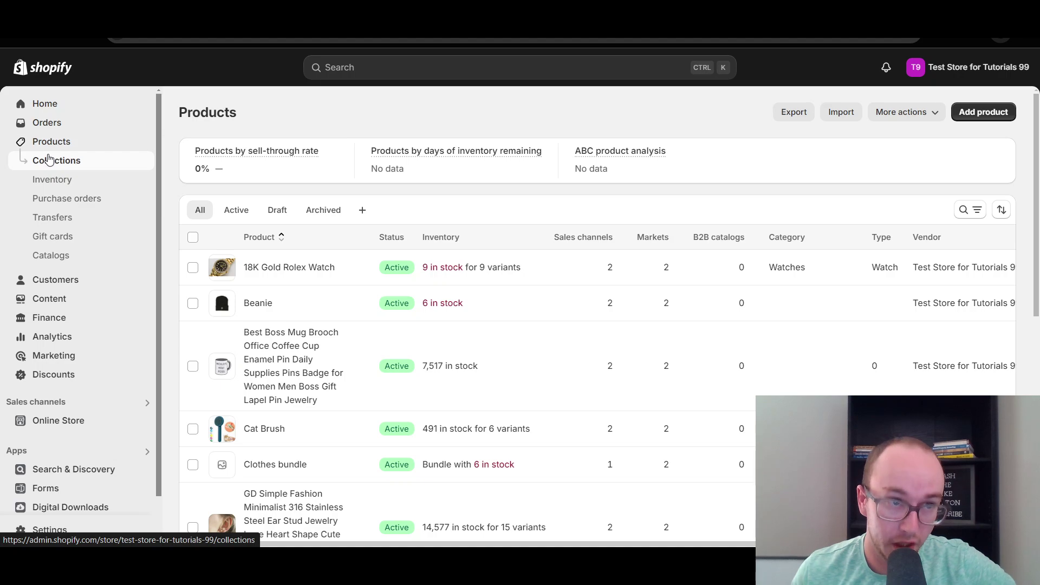
click(821, 123)
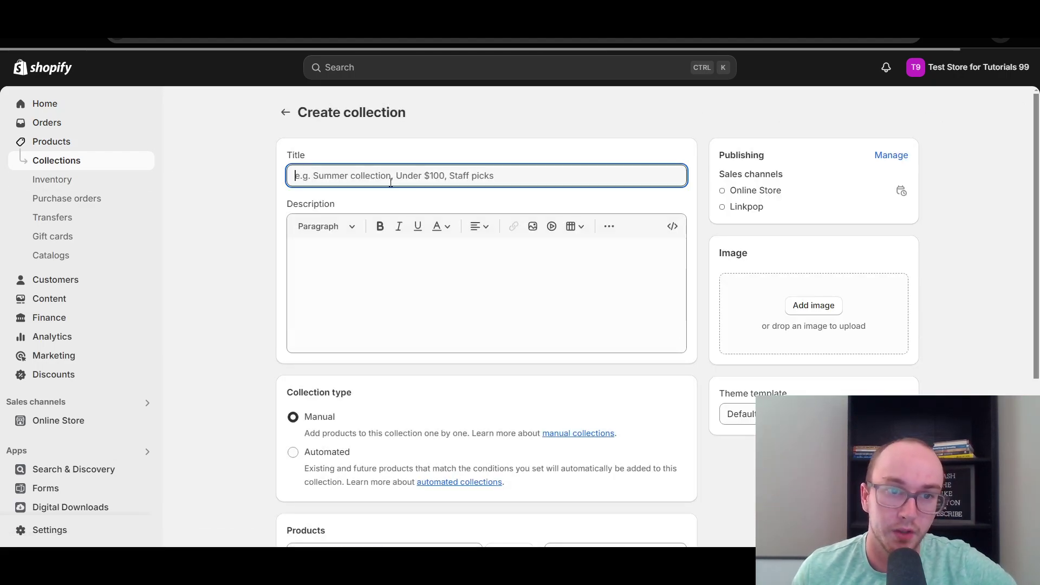
text(Sale)
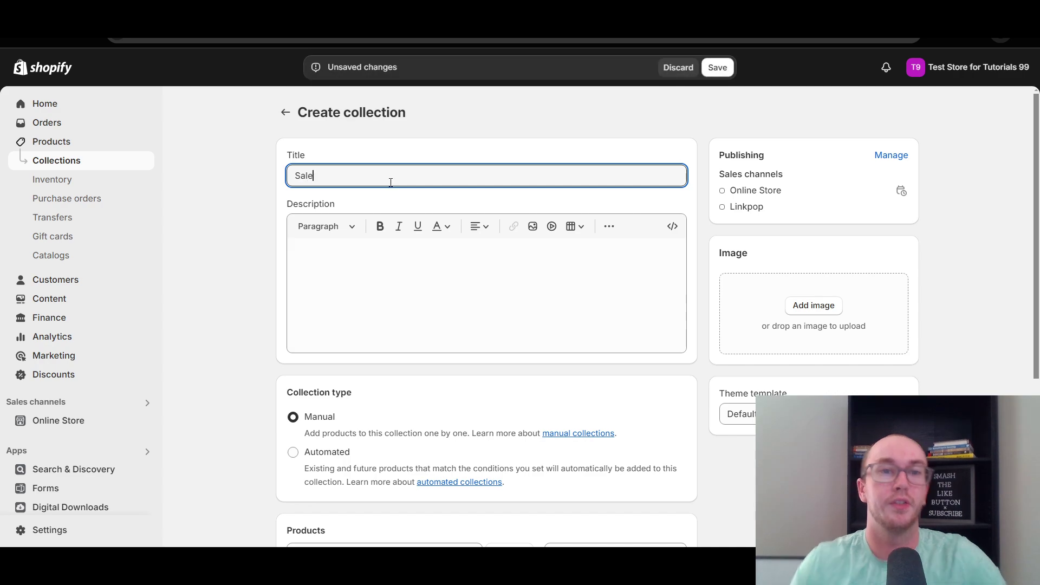
click(401, 152)
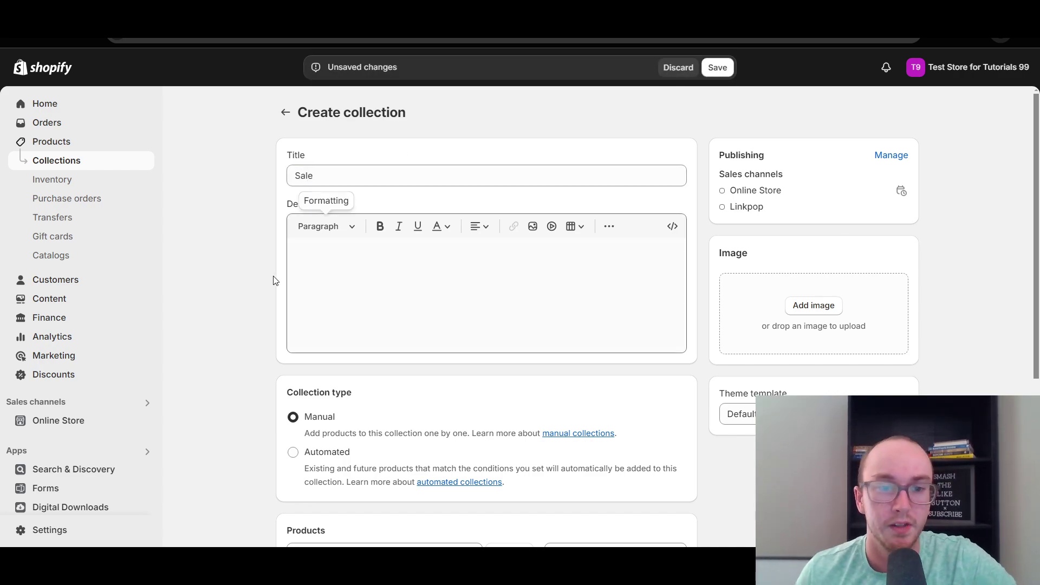
scroll(272, 277, down, 3)
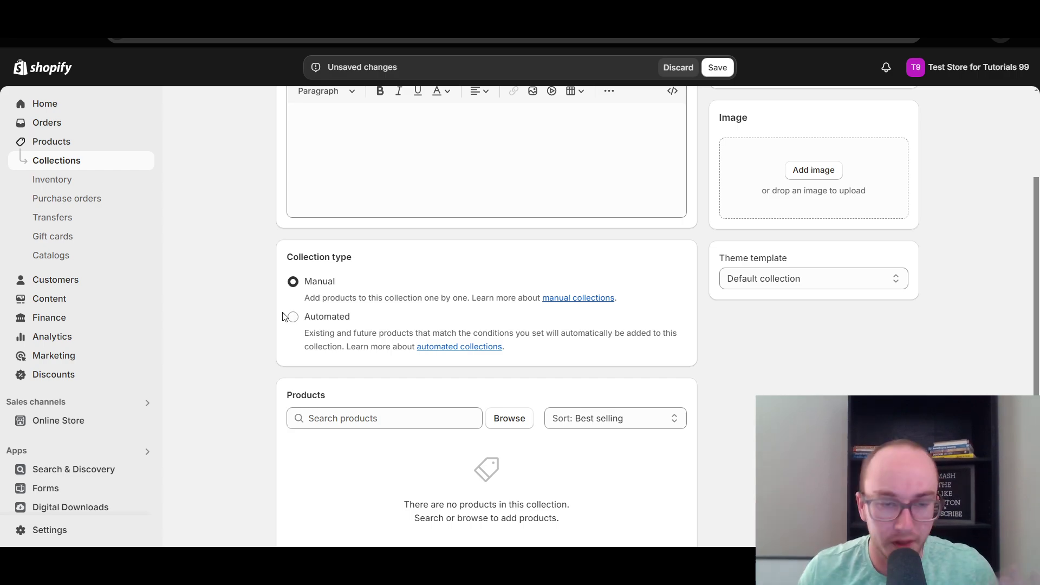
scroll(236, 335, up, 3)
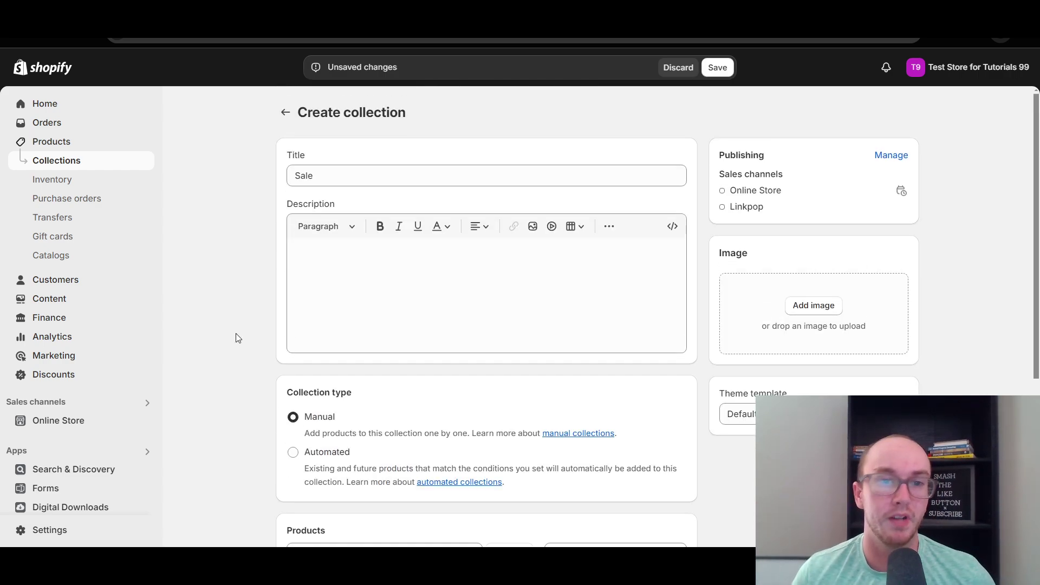
scroll(236, 335, down, 4)
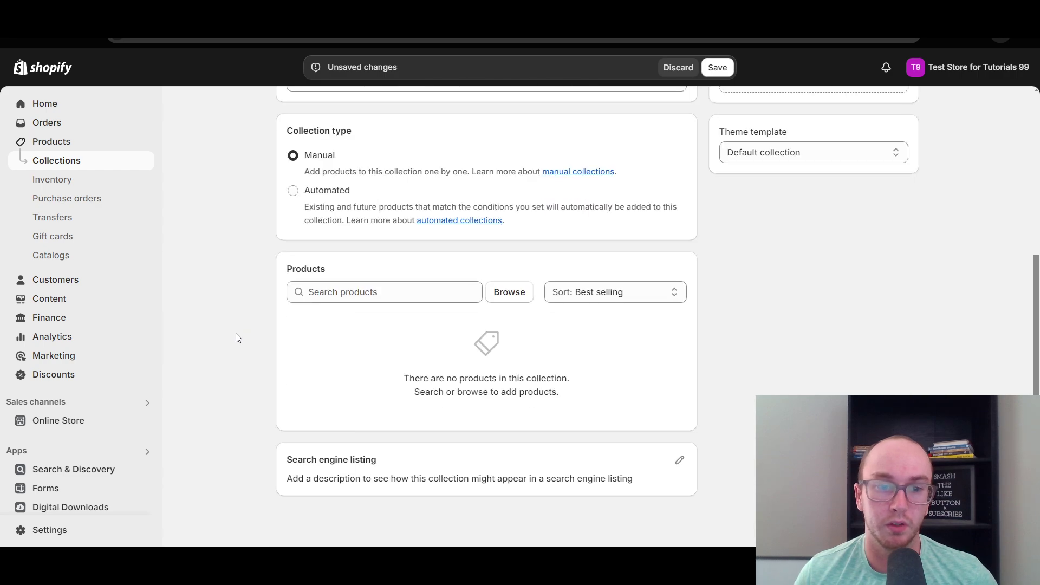
scroll(235, 333, up, 1)
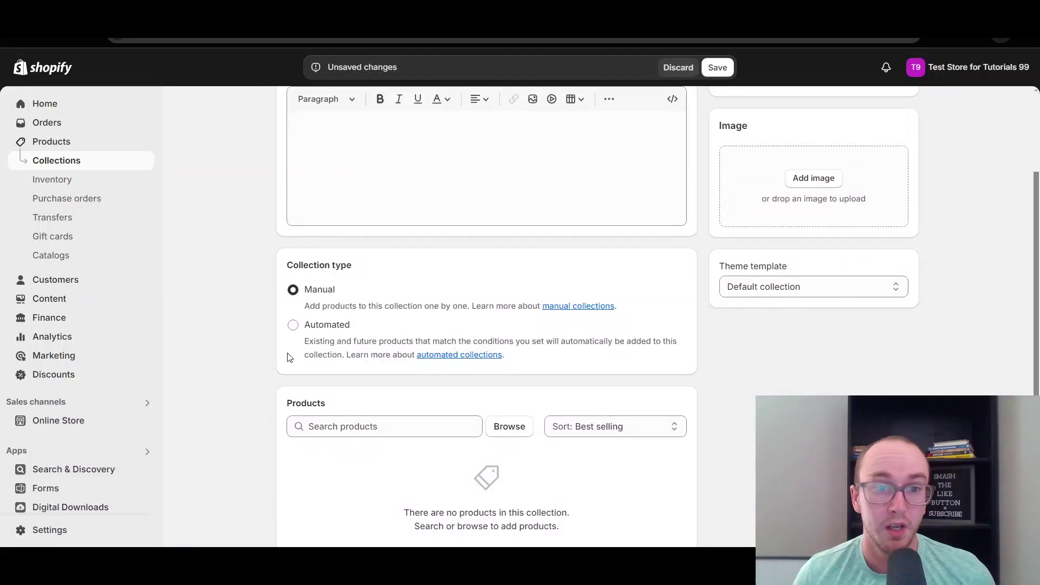
Step: Make the Sale collection automated with the condition that the product tag is equal to "sale", and save it
scroll(288, 351, down, 2)
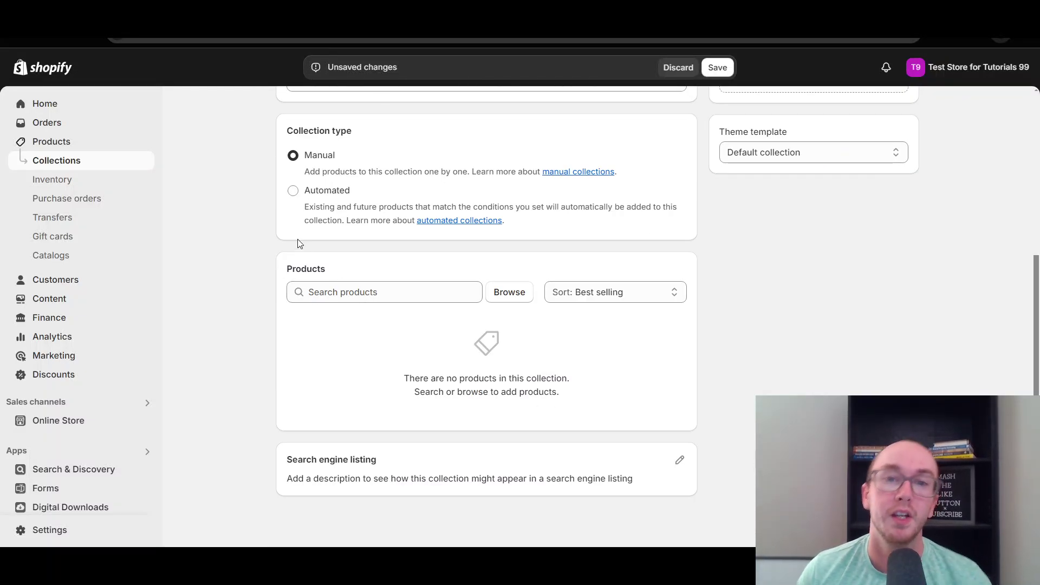
click(293, 191)
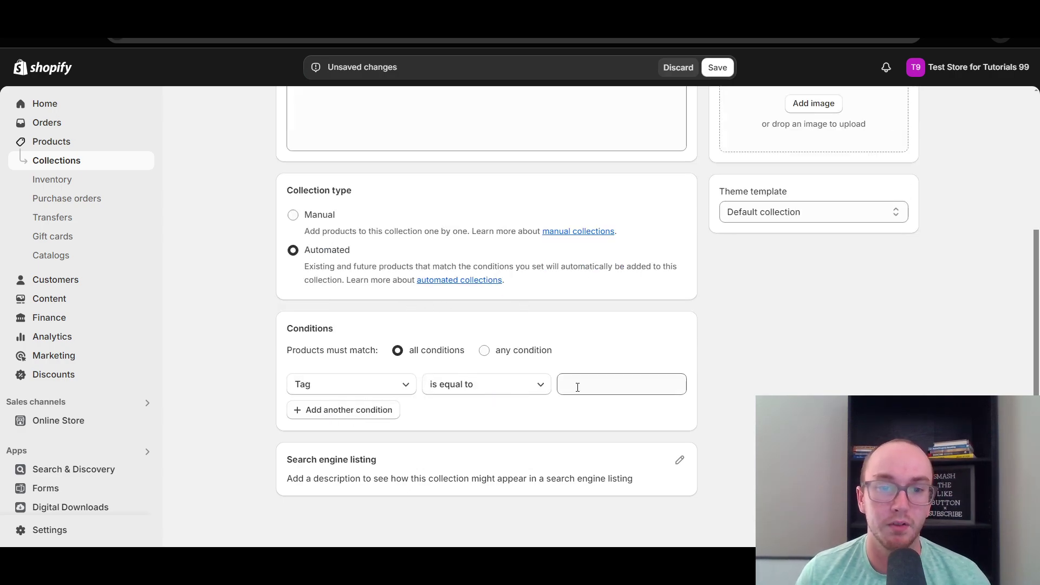
click(605, 390)
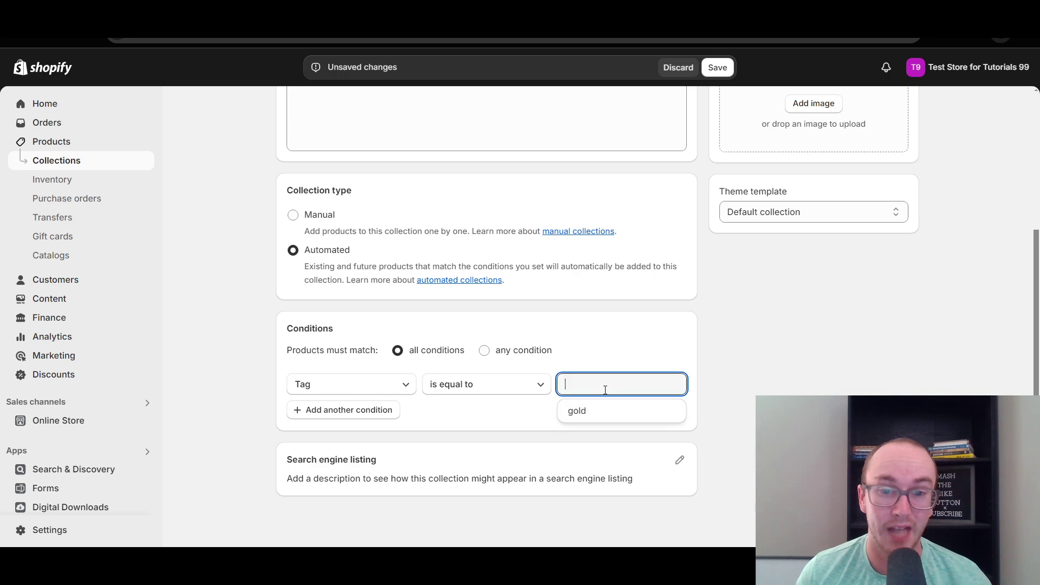
text(sale)
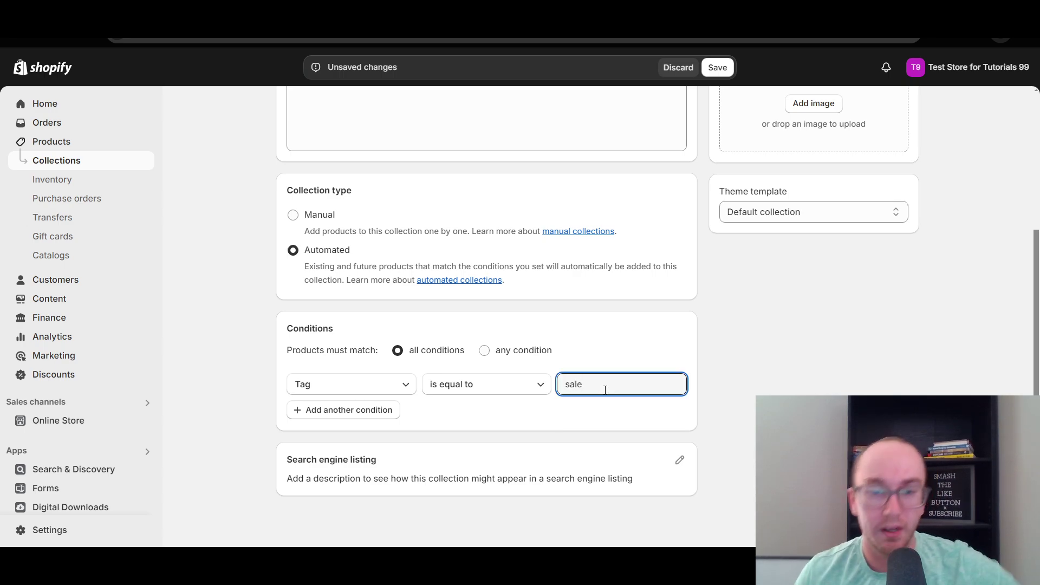
click(611, 349)
click(718, 67)
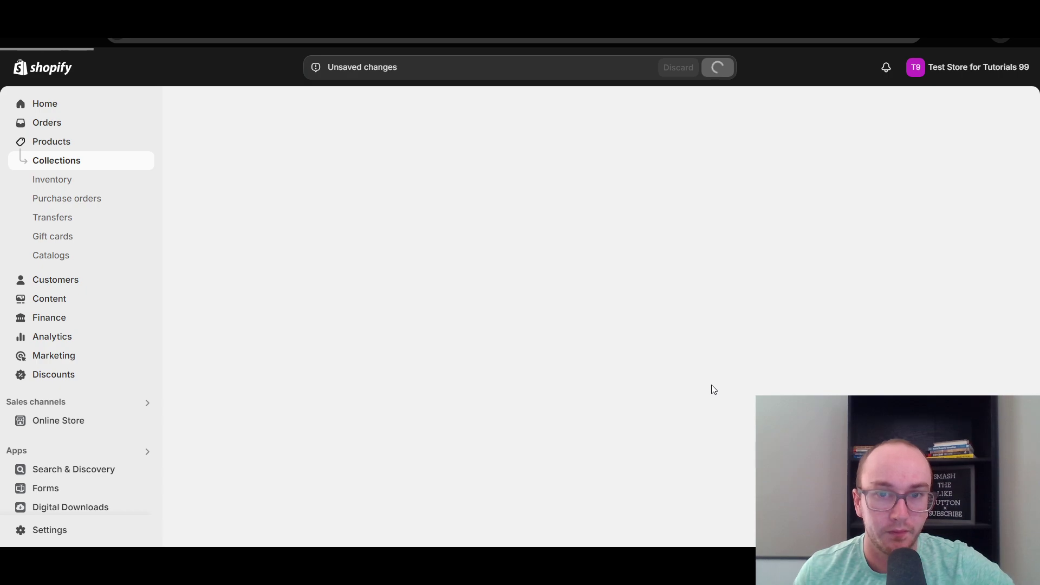
Step: Review the products matched in the Sale collection and check which condition types are available besides Tag
scroll(704, 385, down, 5)
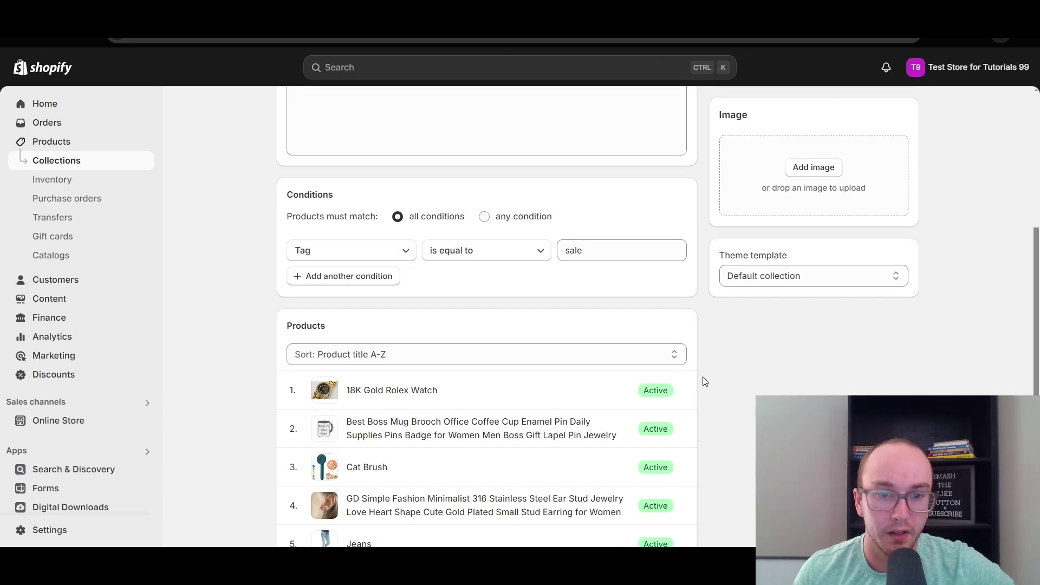
scroll(705, 384, down, 3)
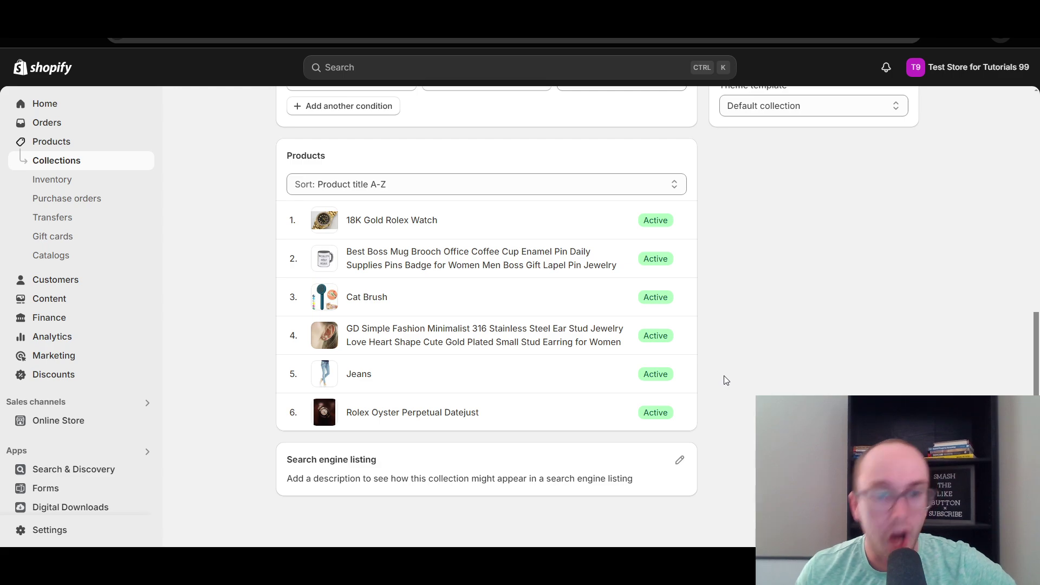
scroll(725, 380, up, 5)
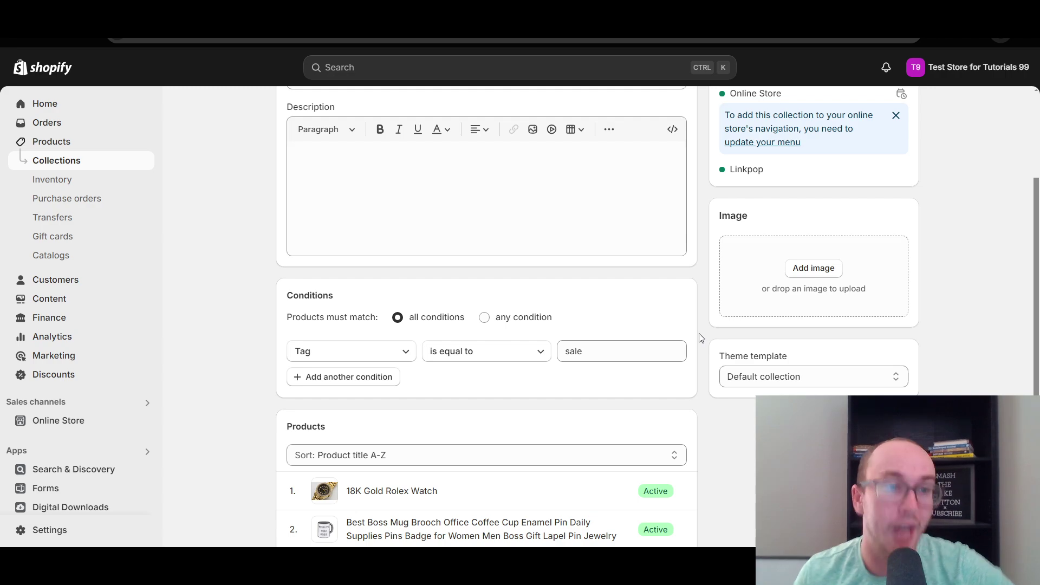
scroll(209, 278, down, 3)
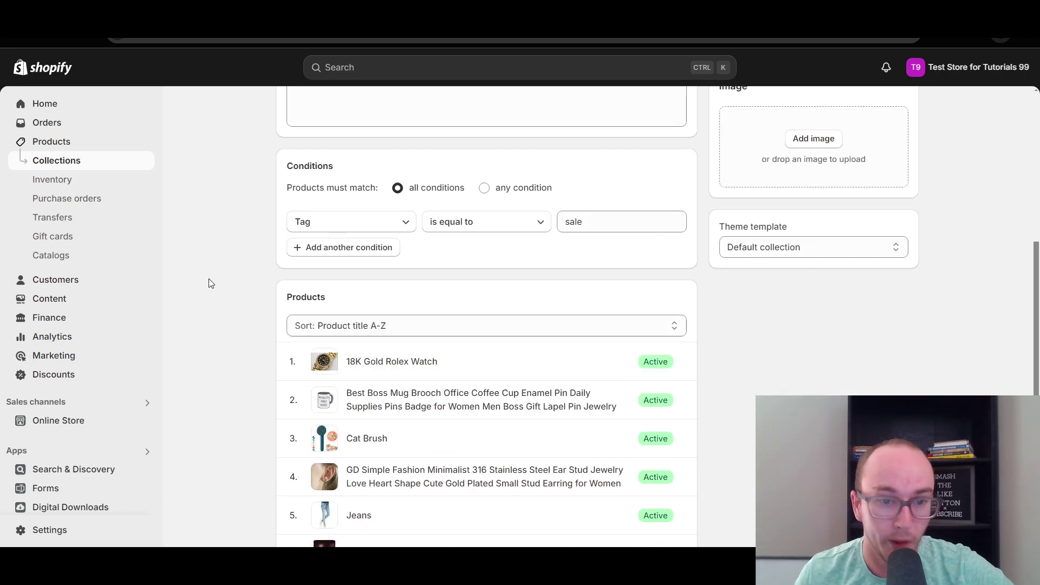
scroll(206, 272, up, 3)
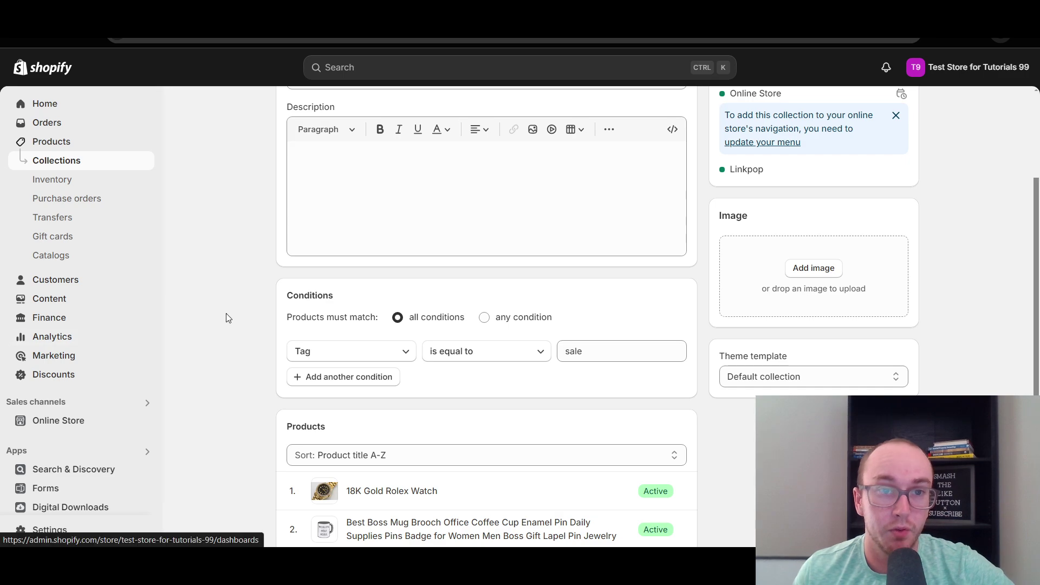
scroll(228, 315, down, 7)
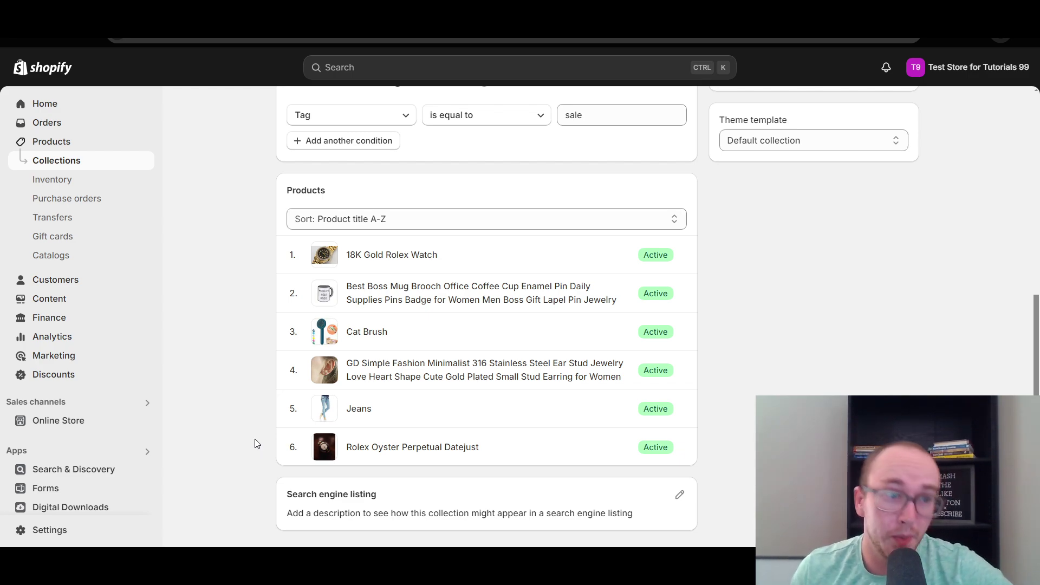
scroll(254, 439, up, 3)
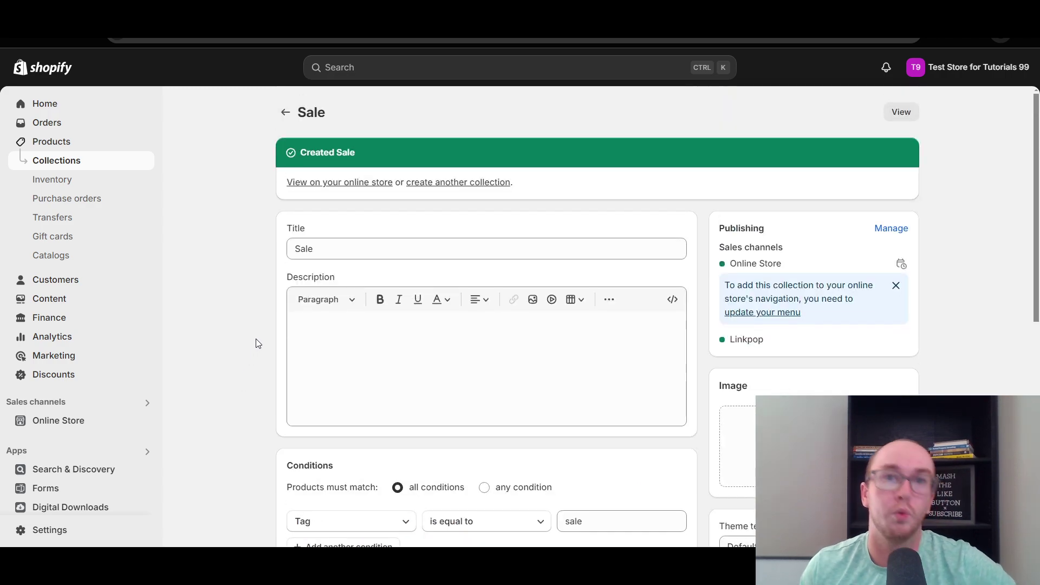
scroll(255, 340, down, 5)
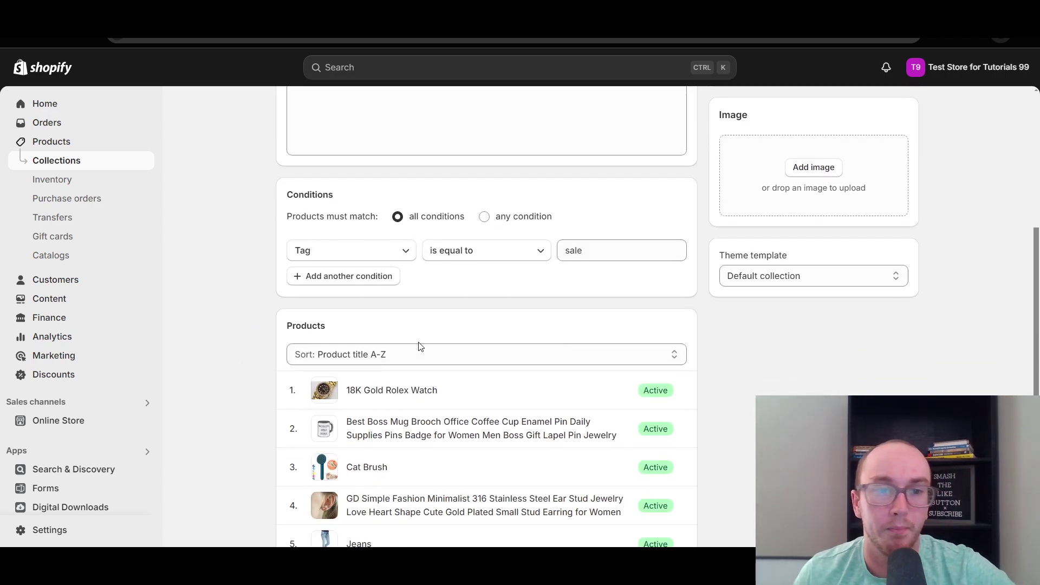
click(380, 256)
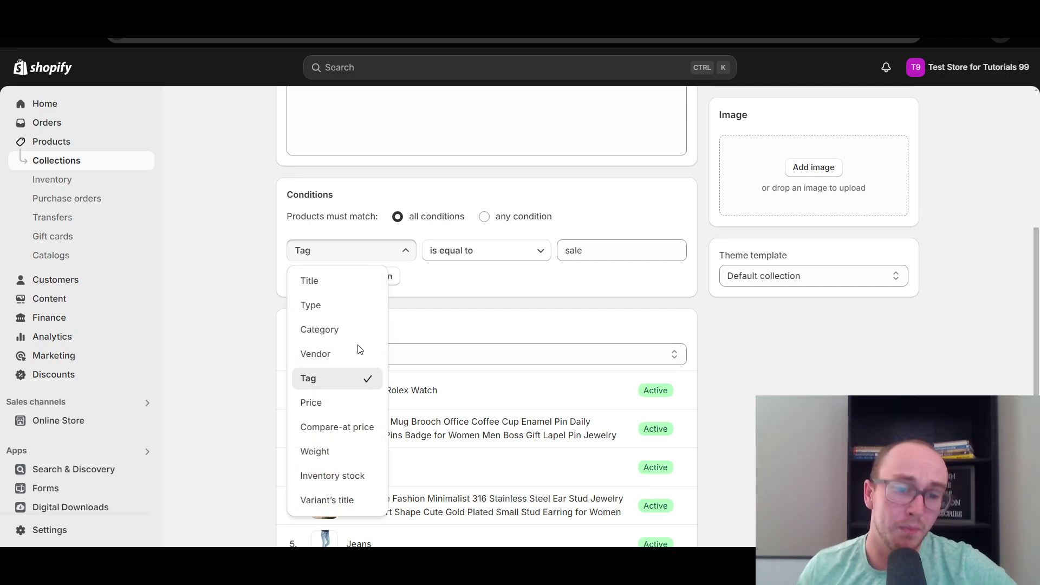
click(550, 272)
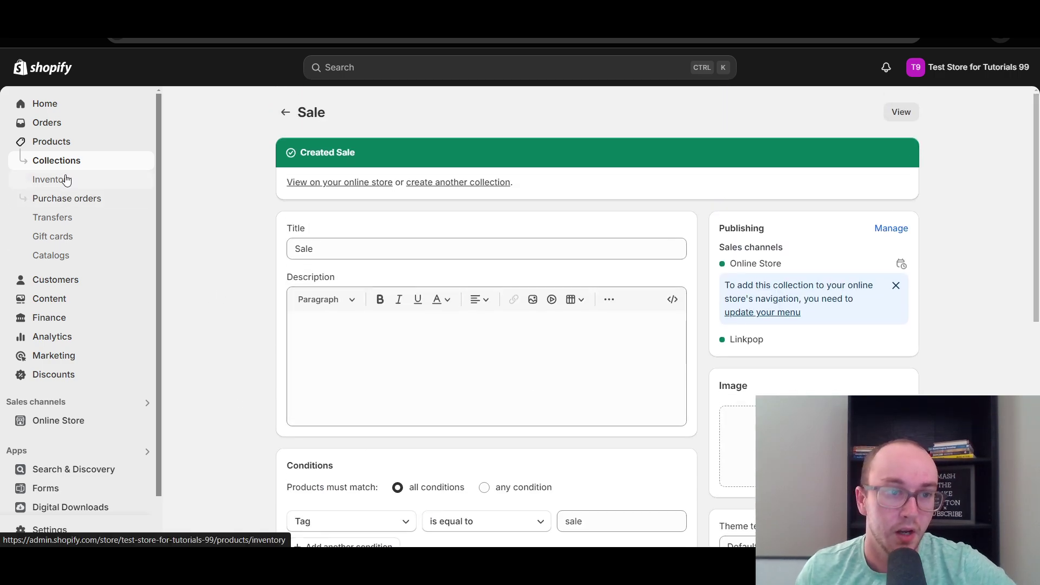
Step: Inspect the tags of the Beanie product, and check the tags and collections of the 18K Gold Rolex Watch
click(60, 143)
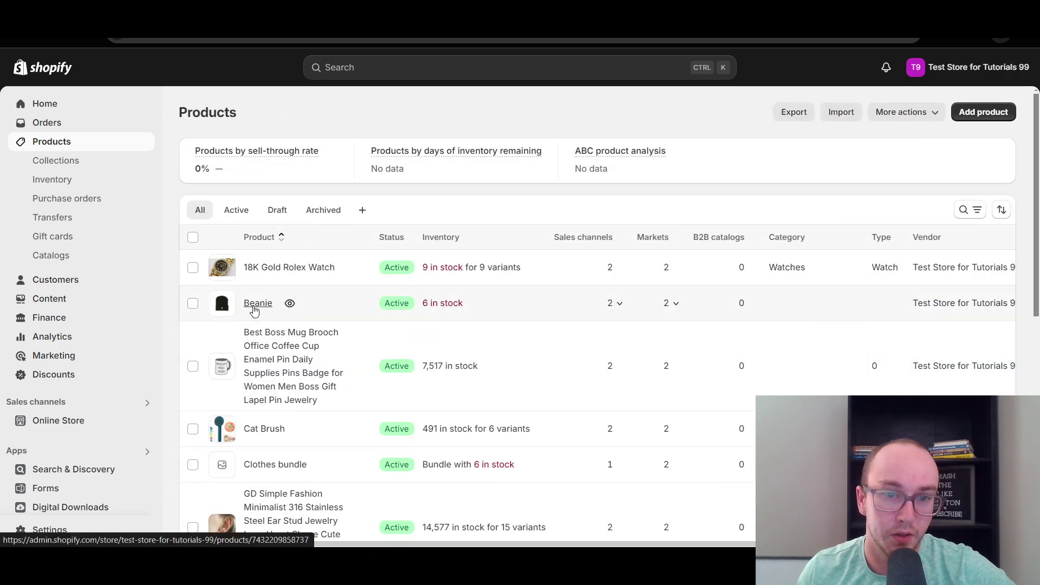
click(563, 309)
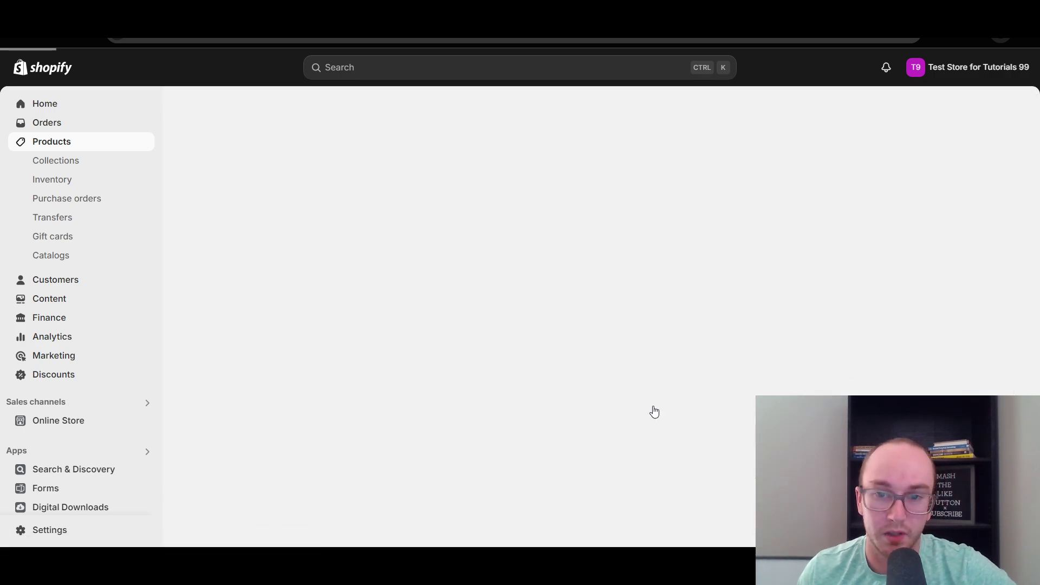
scroll(955, 313, down, 2)
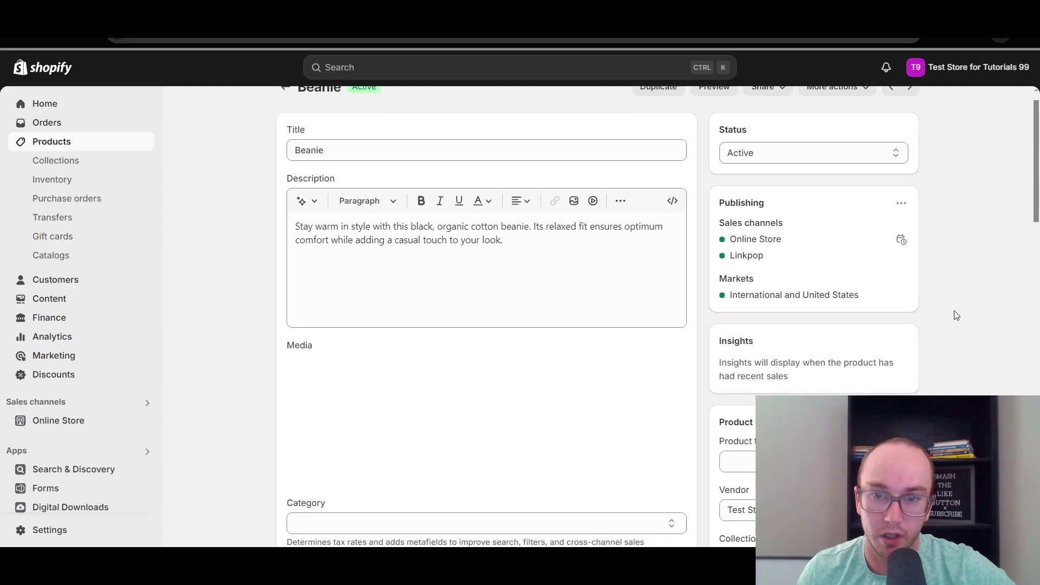
scroll(955, 314, down, 3)
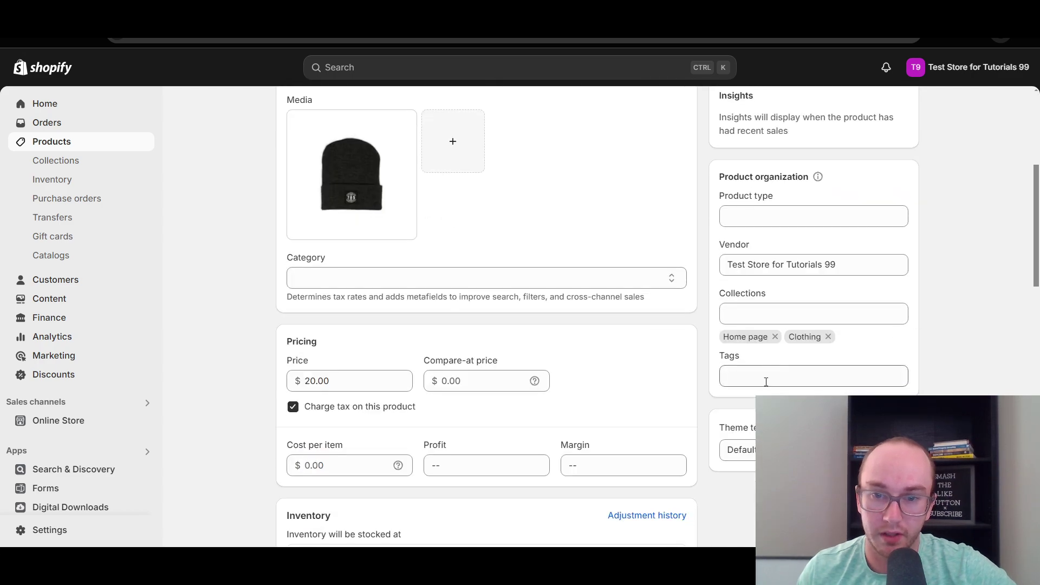
click(741, 380)
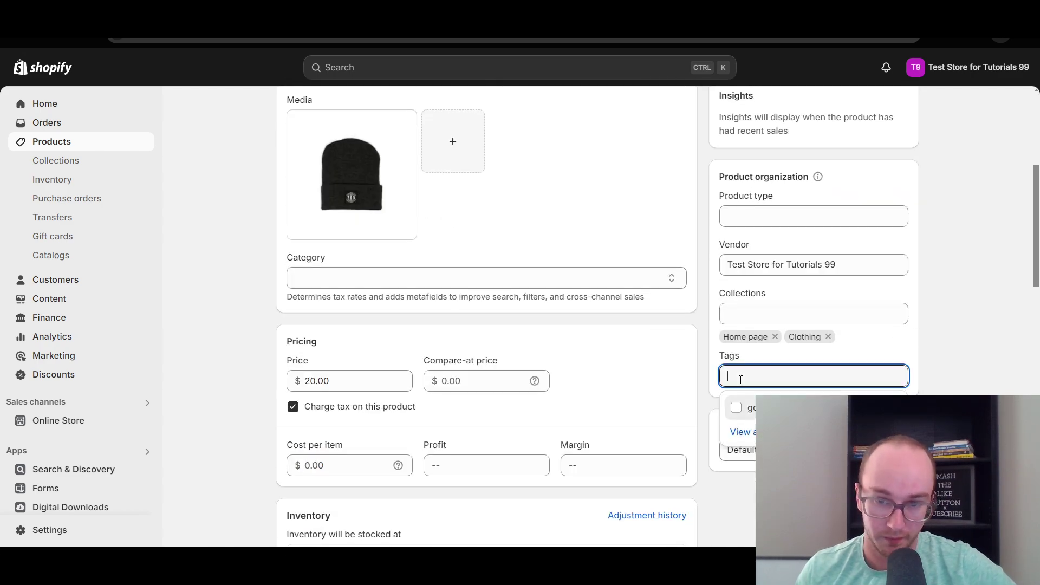
click(741, 431)
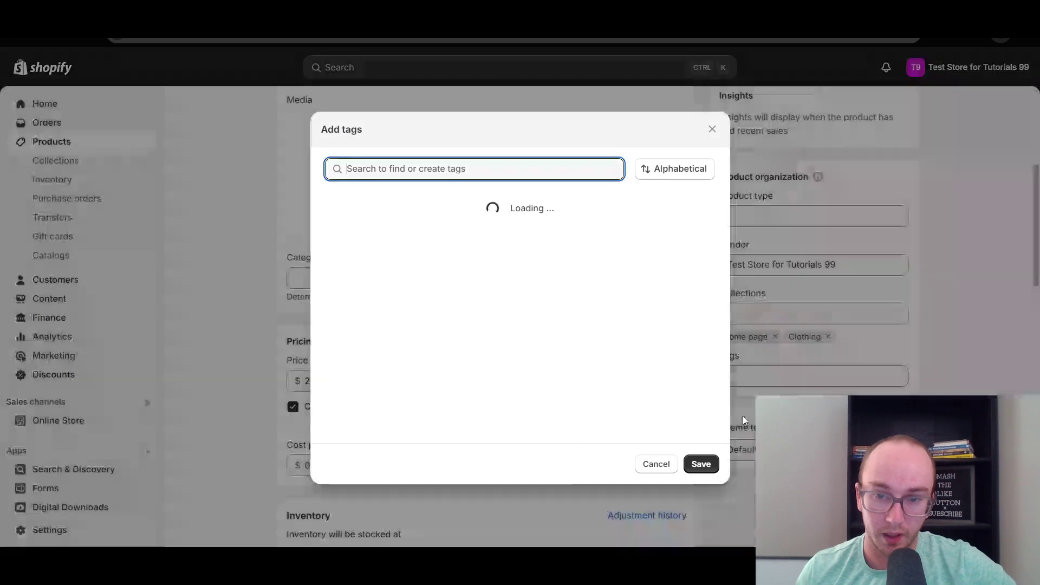
click(656, 464)
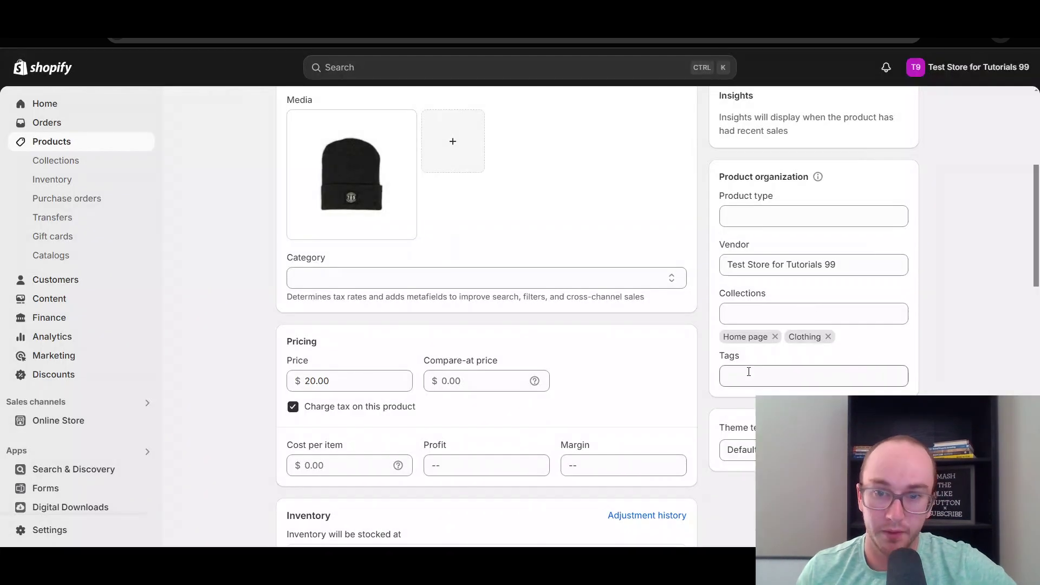
click(747, 370)
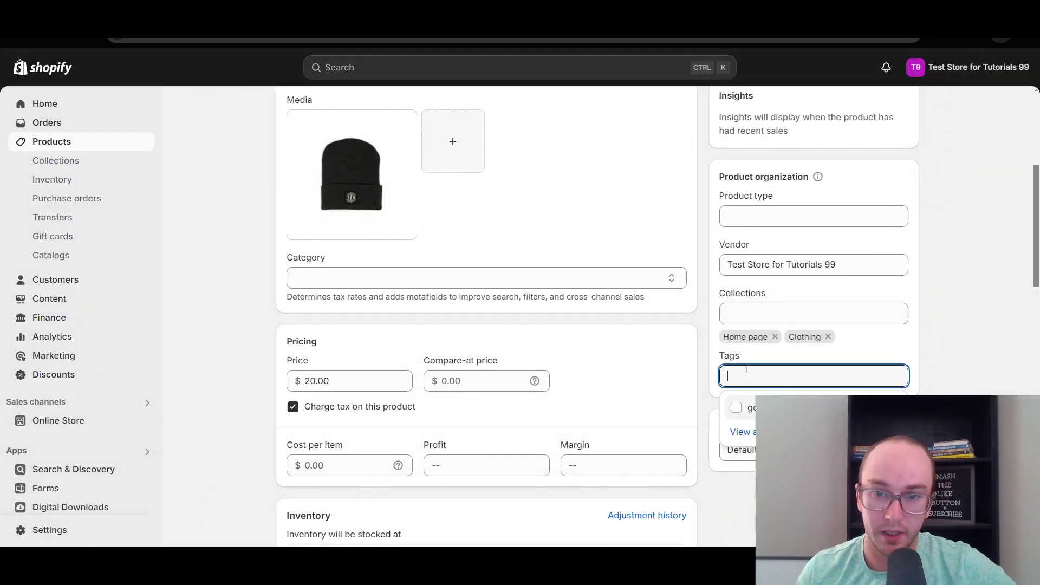
click(258, 269)
scroll(254, 166, up, 5)
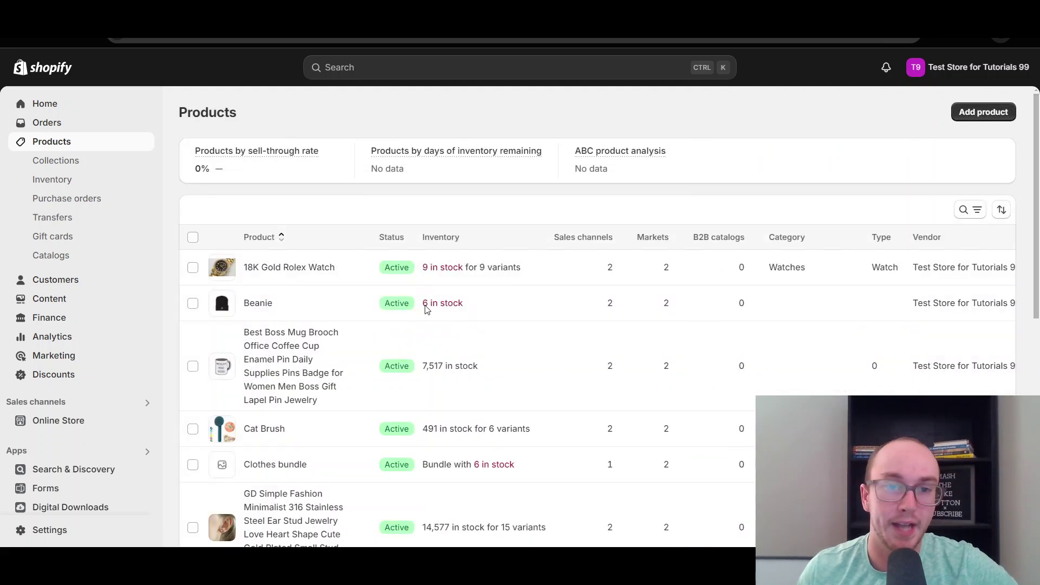
click(789, 281)
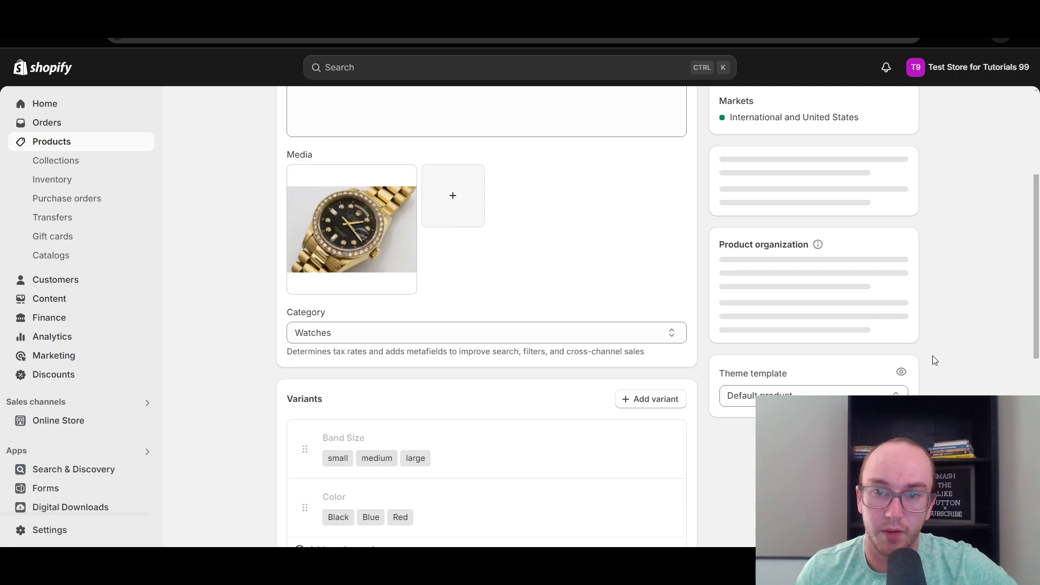
scroll(924, 356, down, 4)
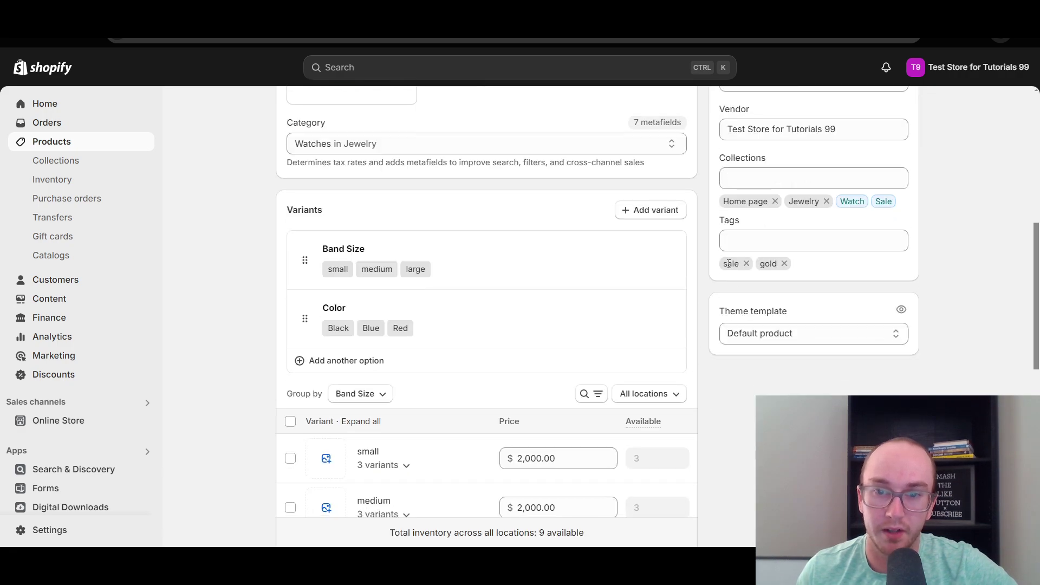
Step: Open the save20 discount and remove the Watch collection from what it applies to
click(75, 377)
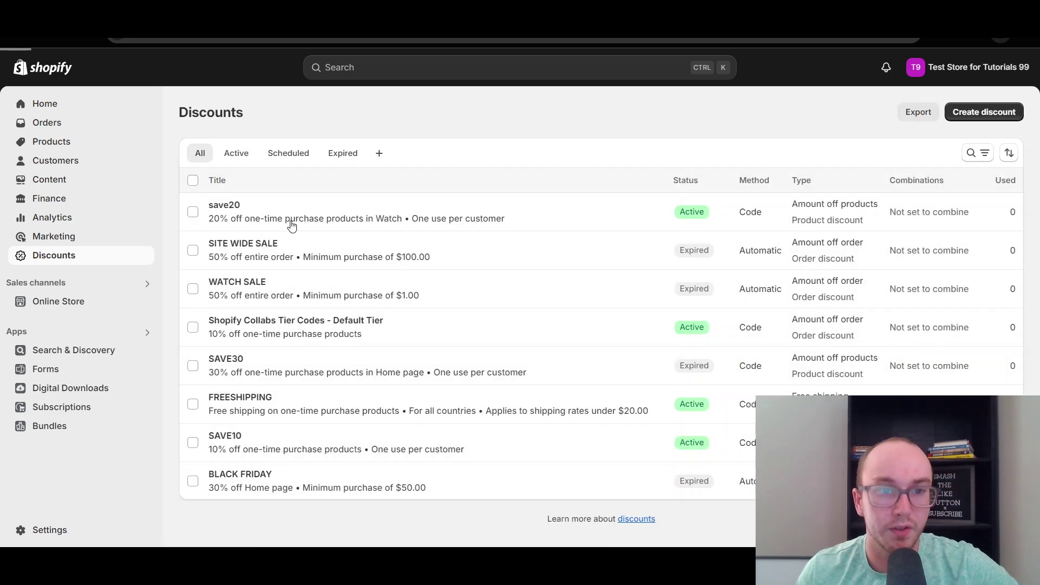
click(217, 207)
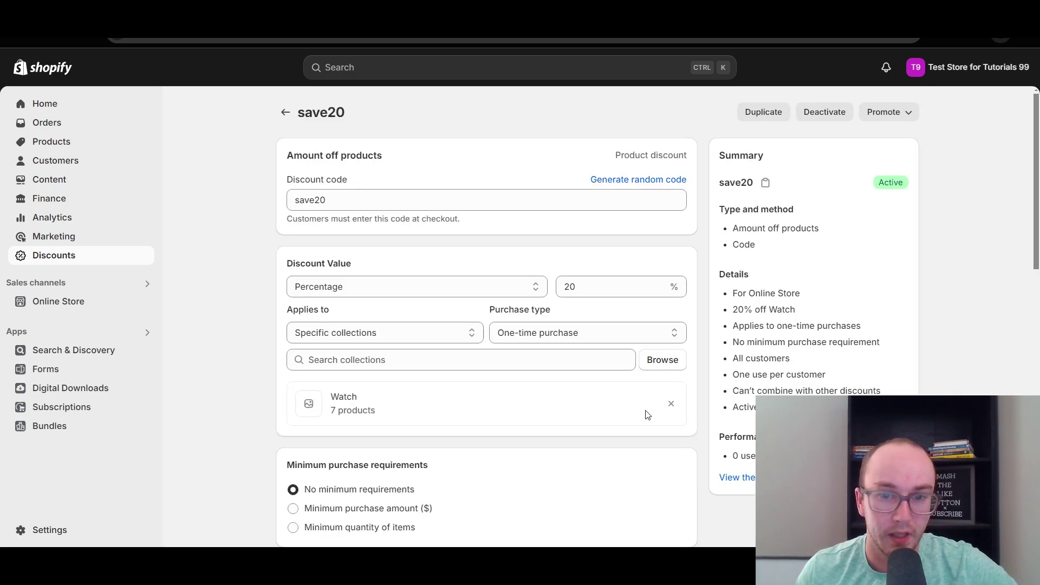
click(359, 359)
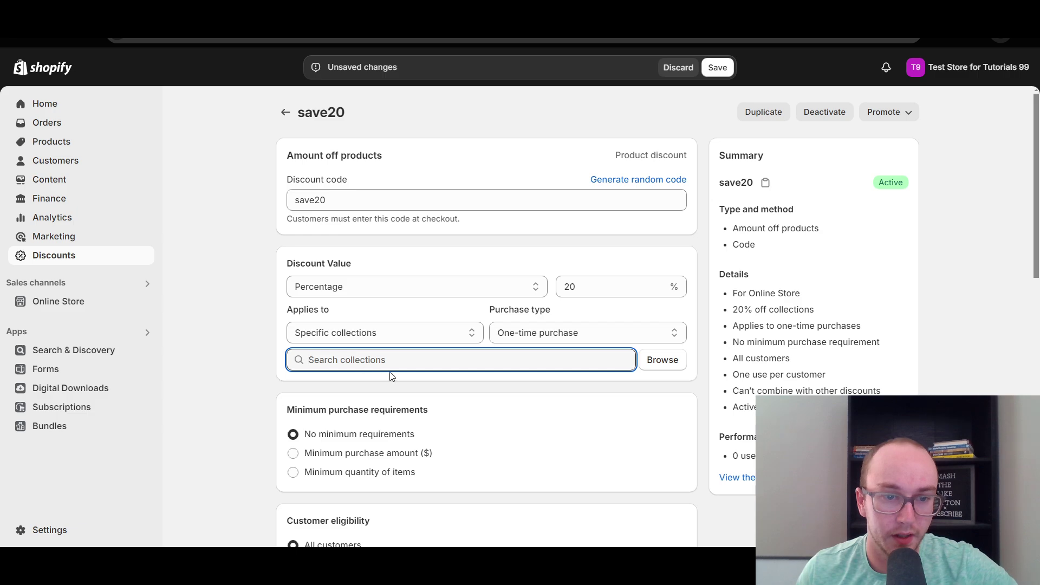
Step: Browse the collections available for the save20 discount and close the list without adding any
click(676, 362)
scroll(490, 323, down, 3)
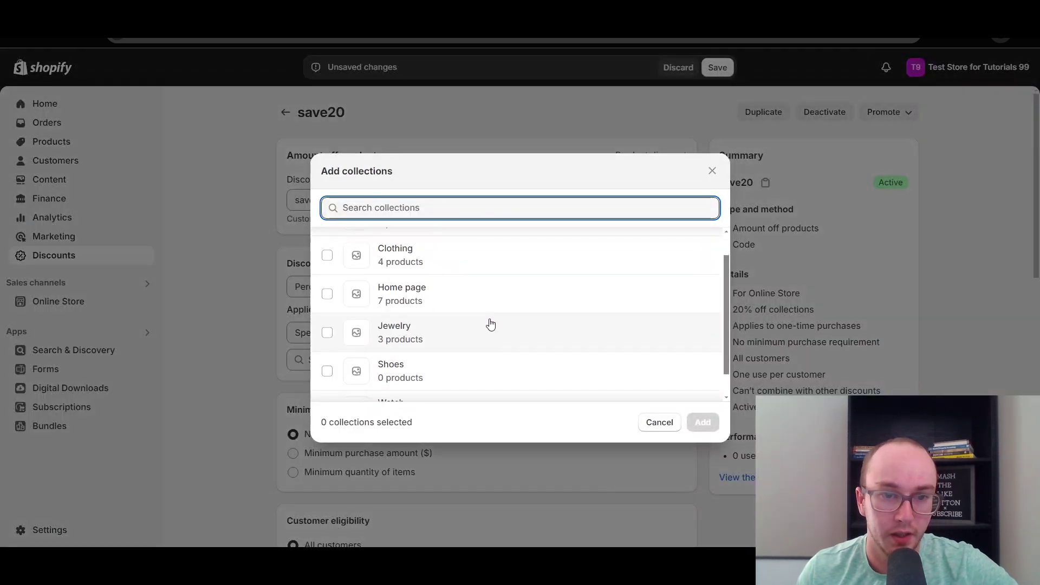
scroll(433, 368, up, 3)
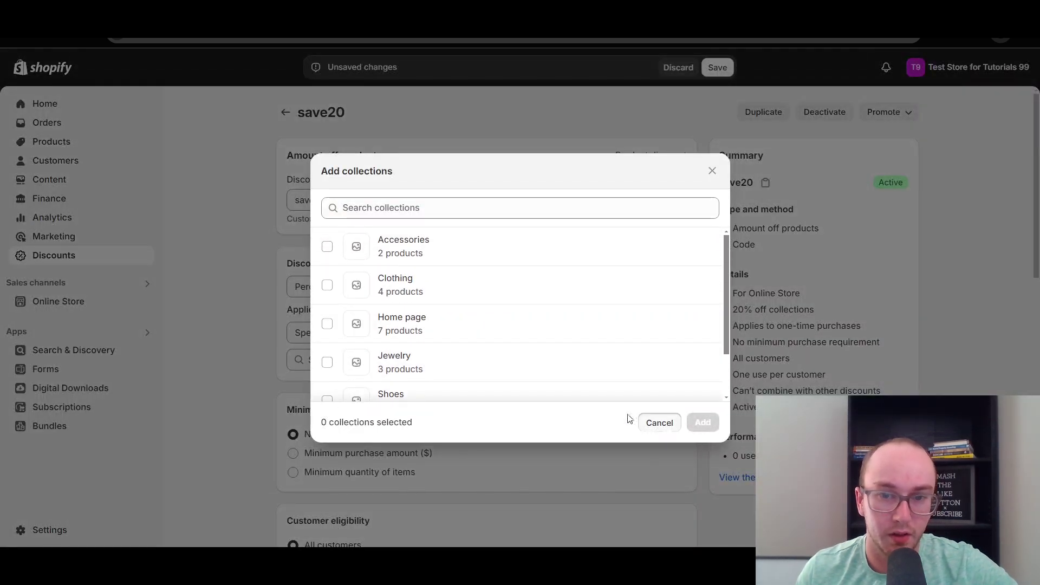
click(656, 423)
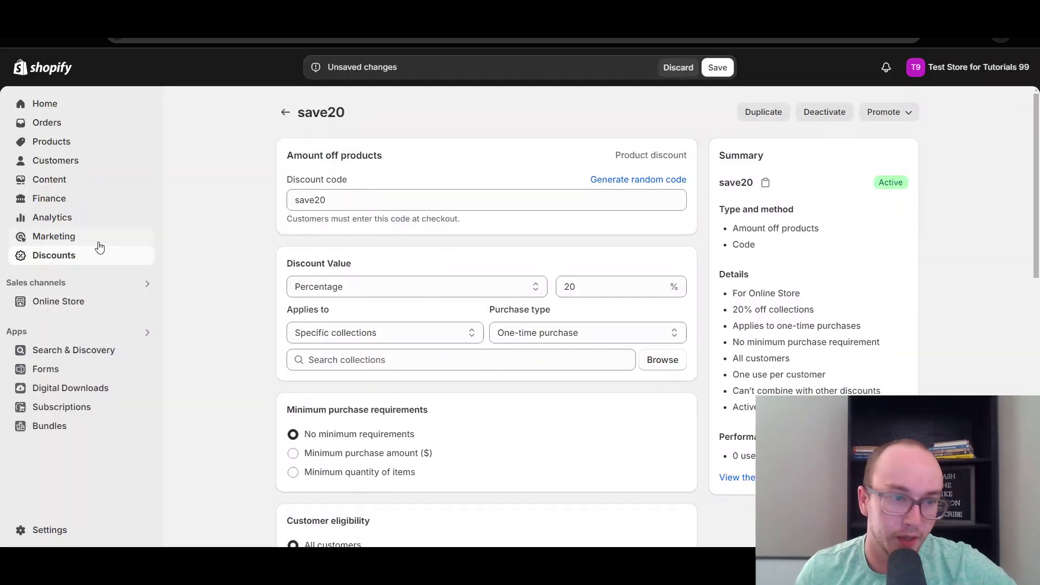
Step: Try to save the save20 discount without any collection and leave its page
click(716, 68)
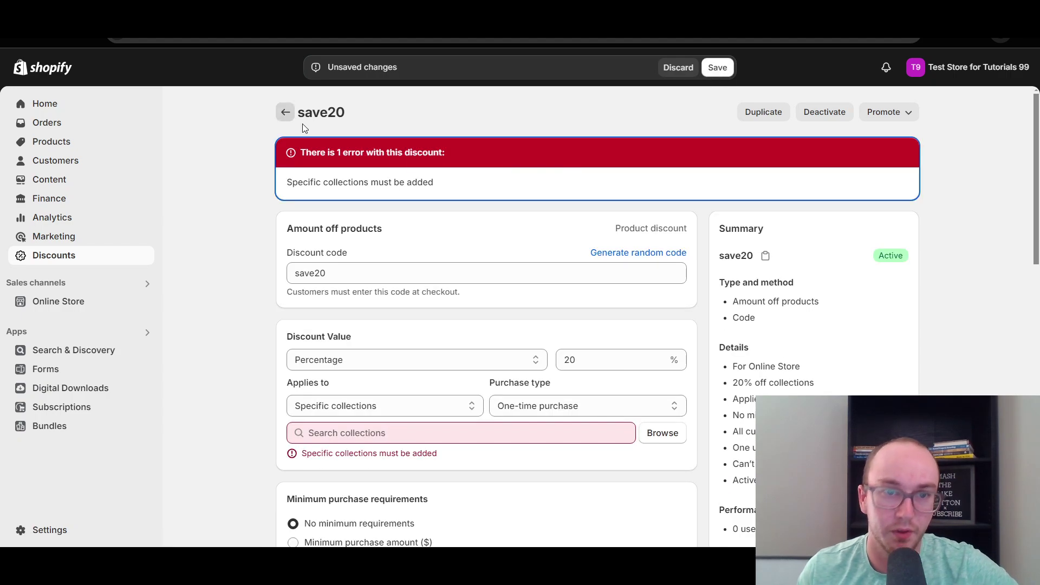
click(286, 112)
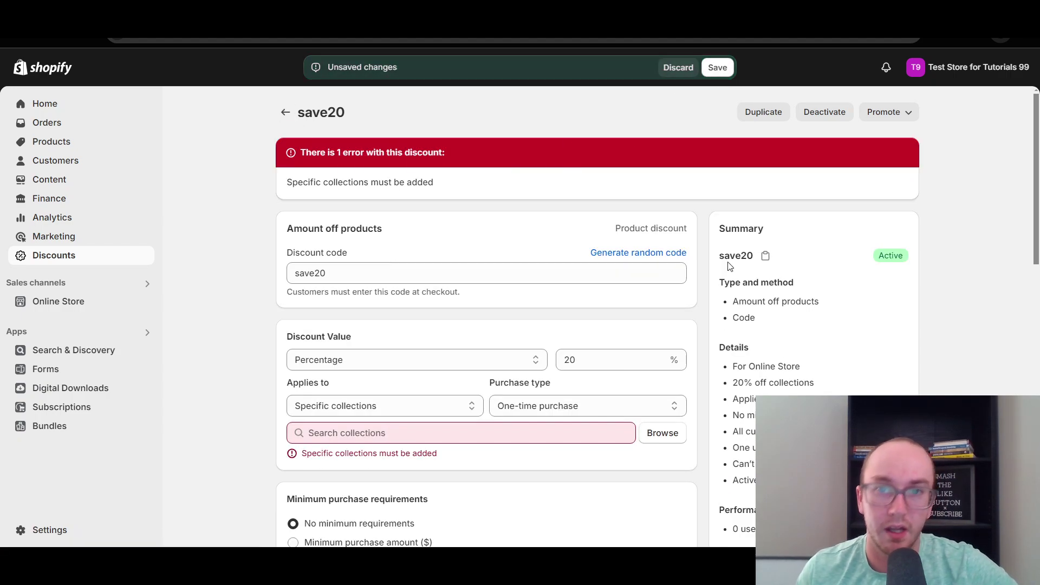
Step: Add the Watch collection back to the save20 discount and return to the discounts list
click(539, 433)
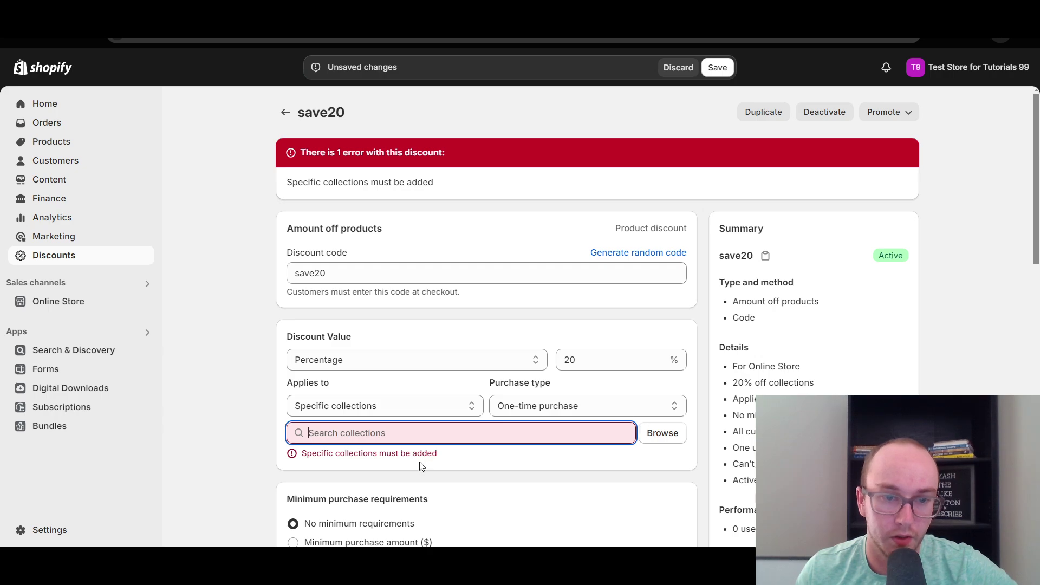
click(397, 407)
click(409, 425)
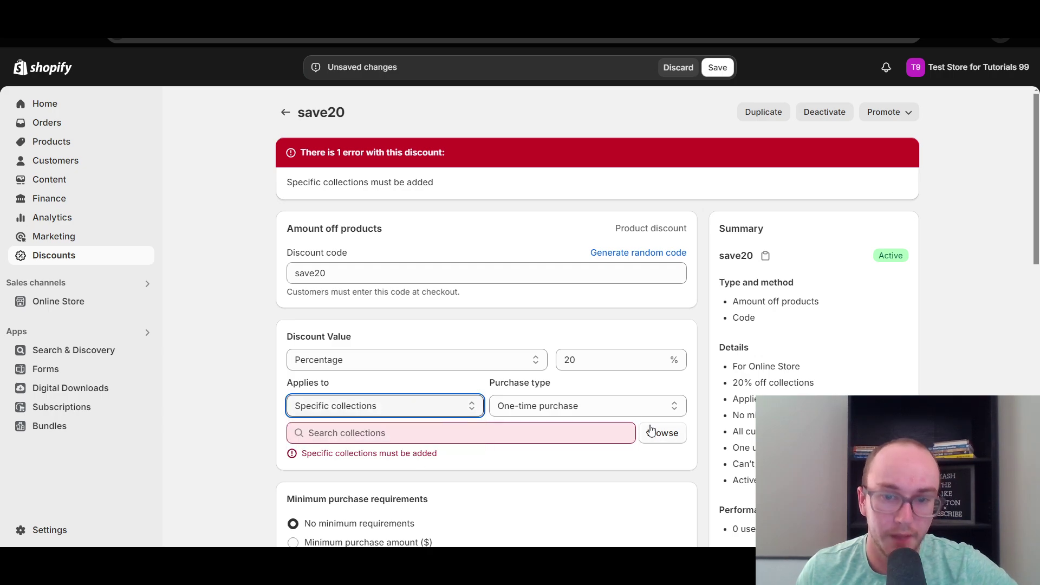
click(657, 431)
scroll(433, 335, down, 2)
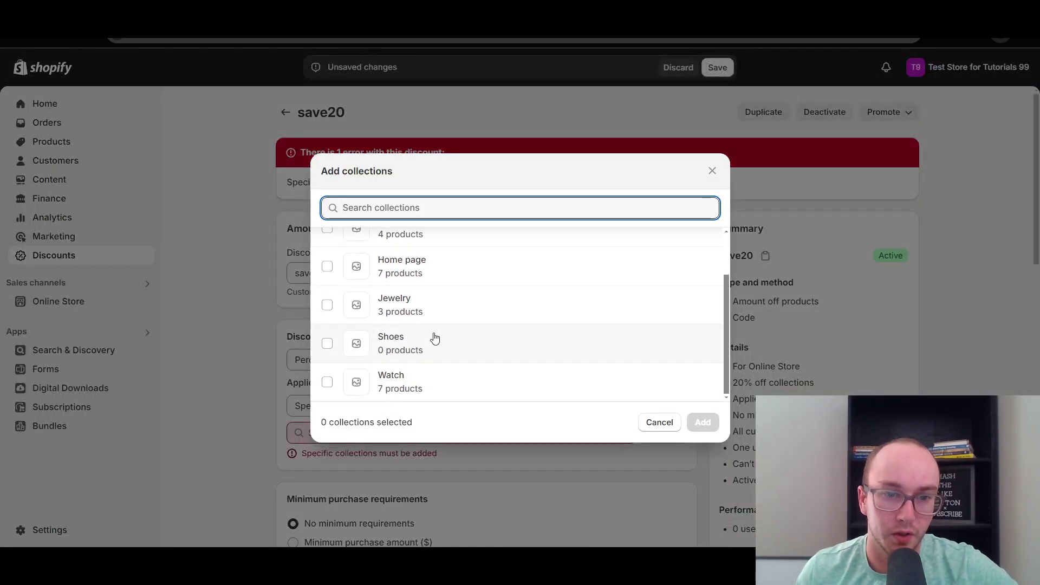
scroll(468, 293, up, 2)
scroll(470, 347, down, 3)
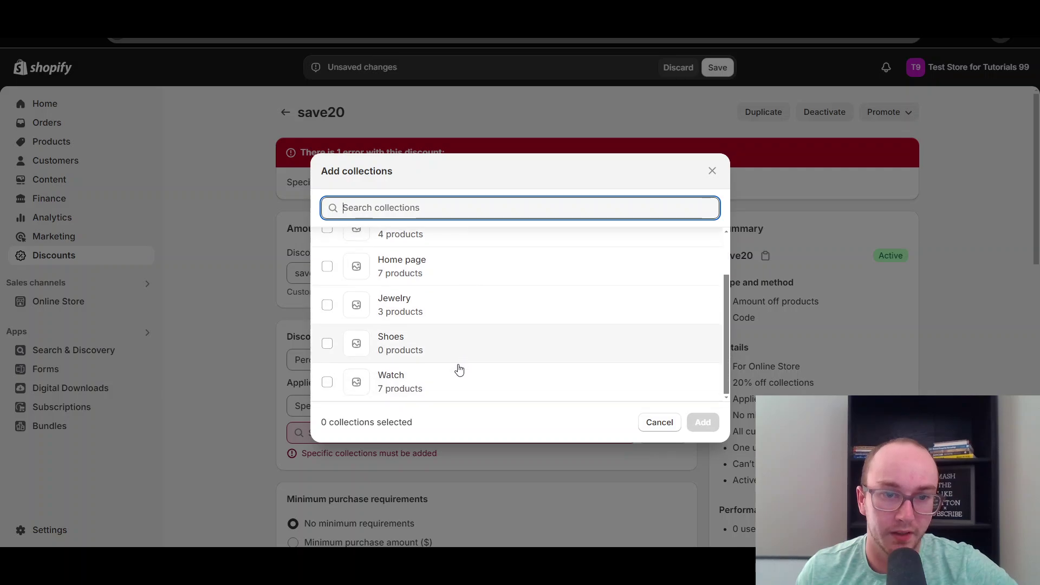
click(459, 376)
click(702, 422)
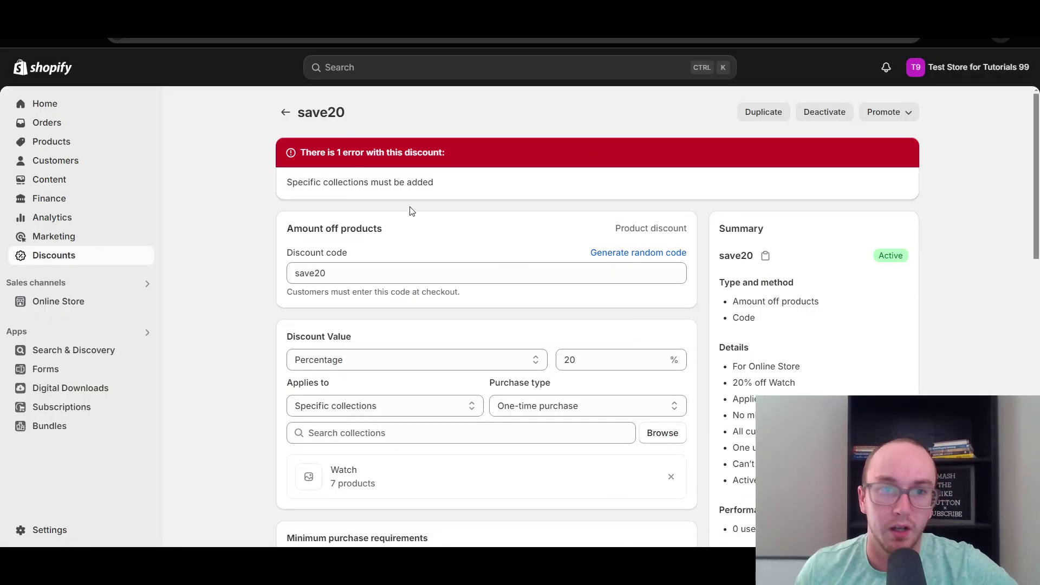
click(286, 112)
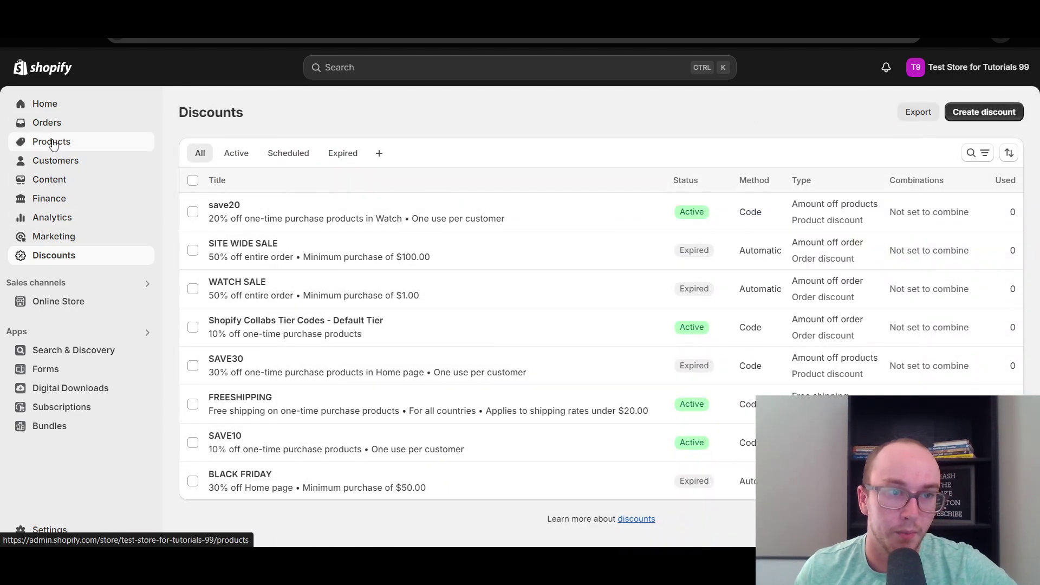
Step: Check the store's product collections for the Sale collection
click(53, 143)
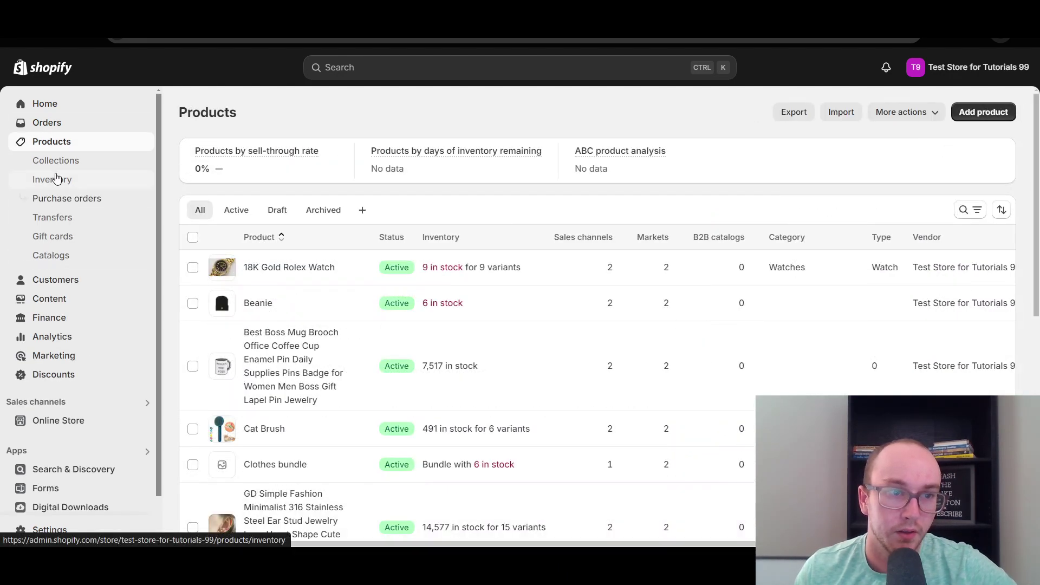
click(57, 161)
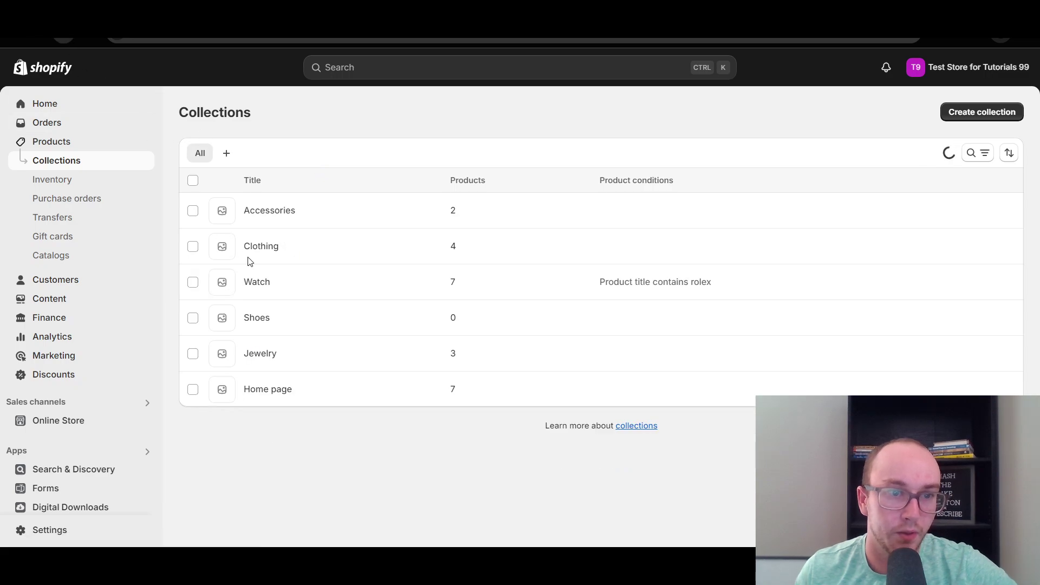
click(256, 271)
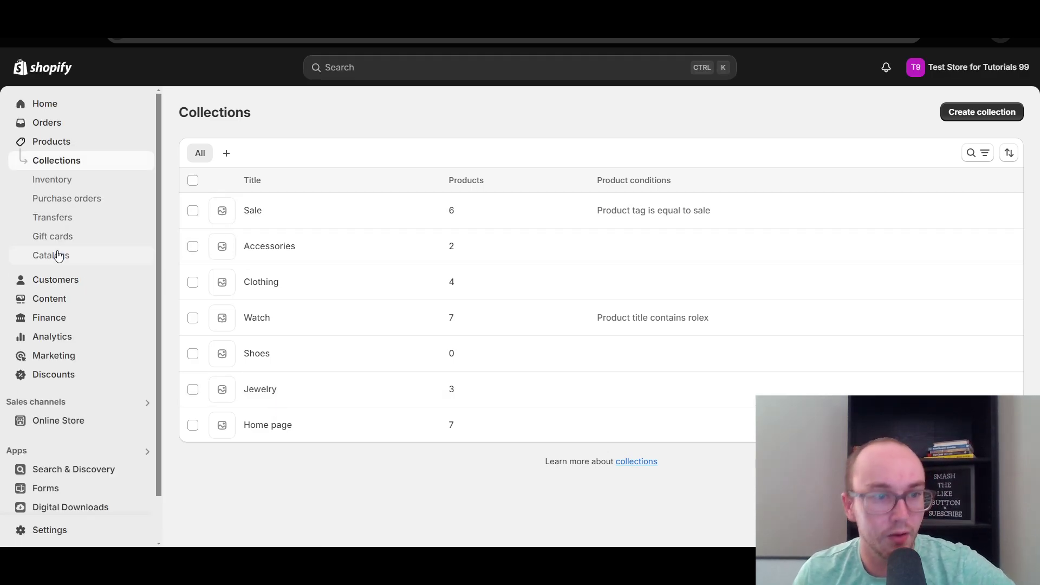
Step: Open the save20 discount and remove the Watch collection from what it applies to
click(69, 381)
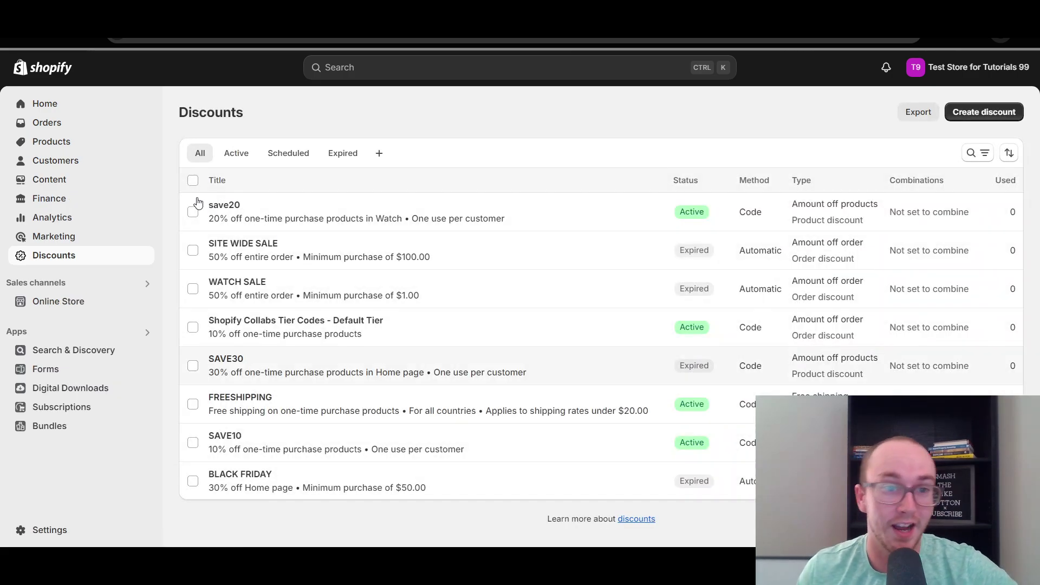
click(238, 205)
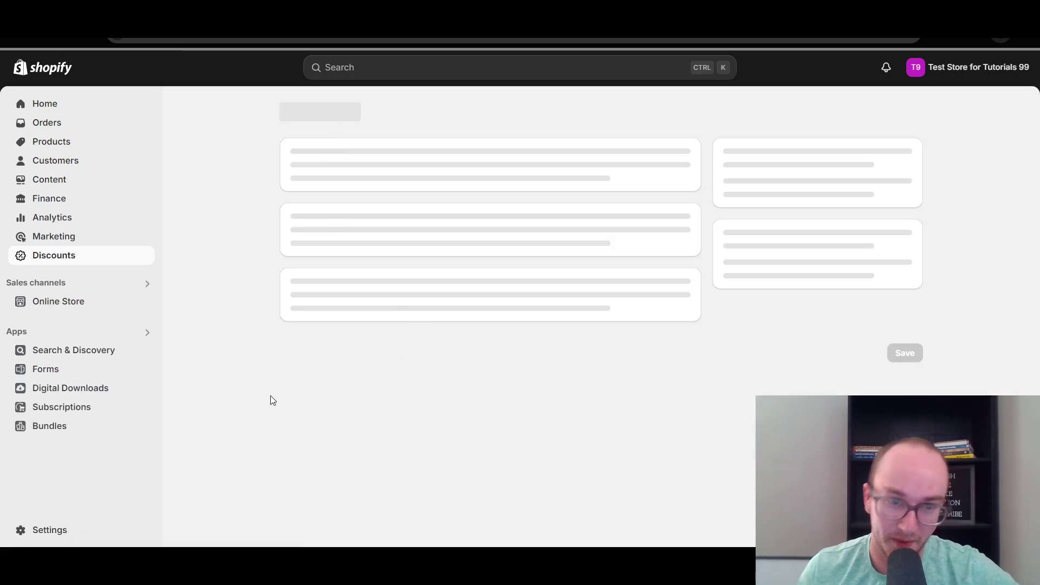
scroll(251, 399, down, 4)
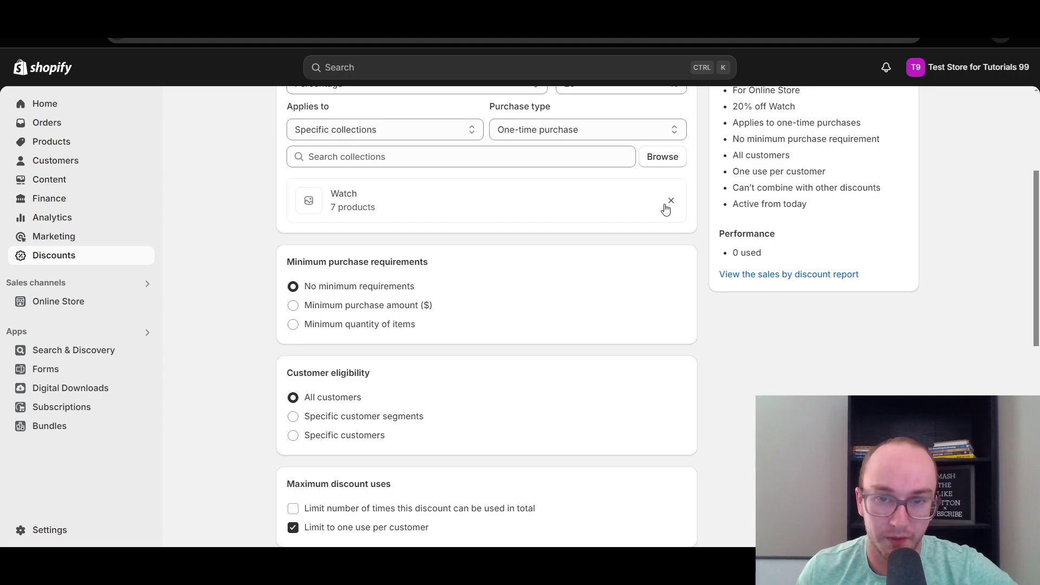
click(665, 205)
click(398, 149)
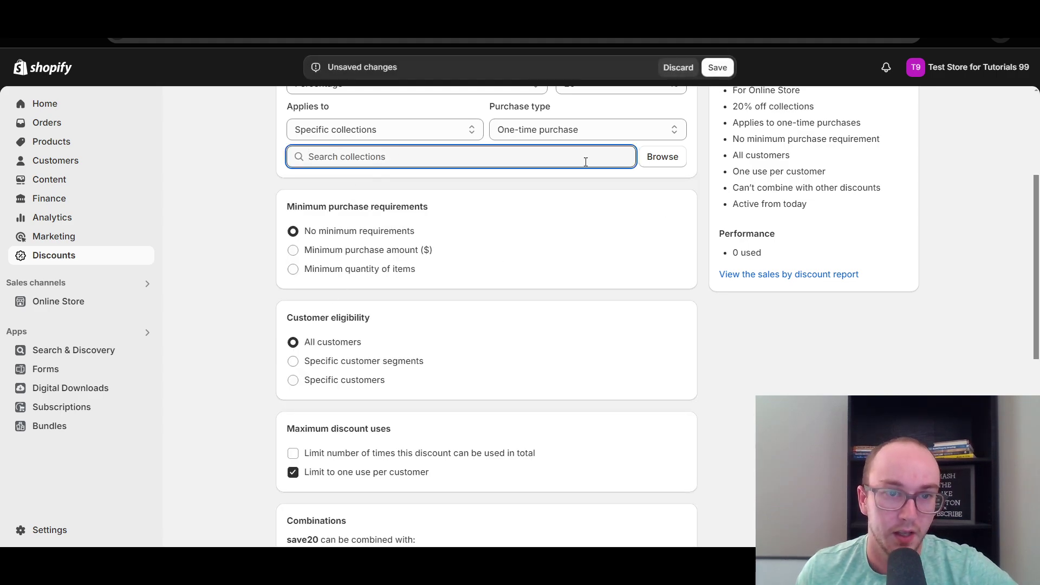
Step: Add the Sale collection to the save20 discount and save the change
click(662, 157)
scroll(460, 314, down, 3)
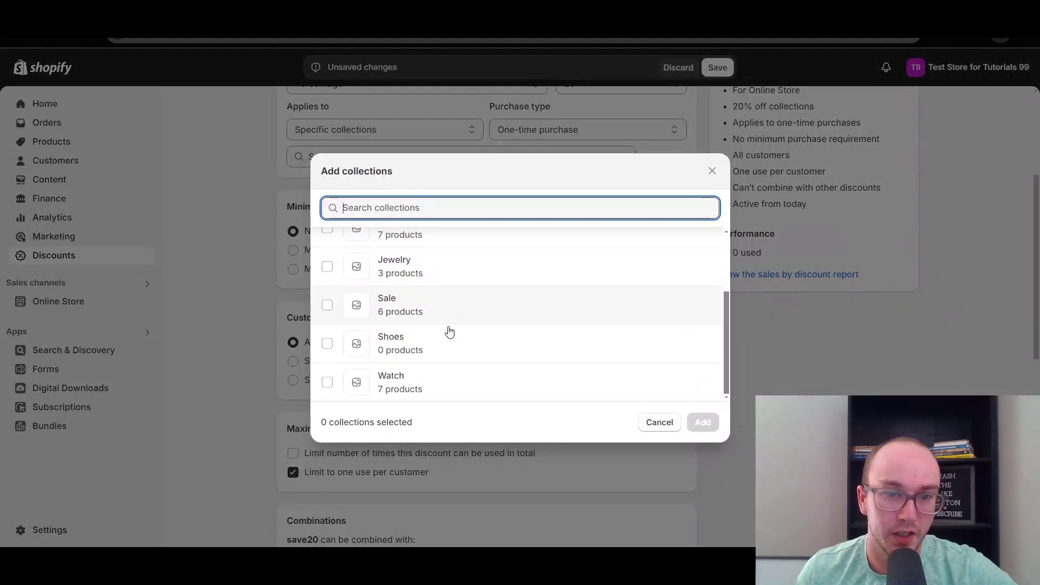
click(441, 304)
click(702, 422)
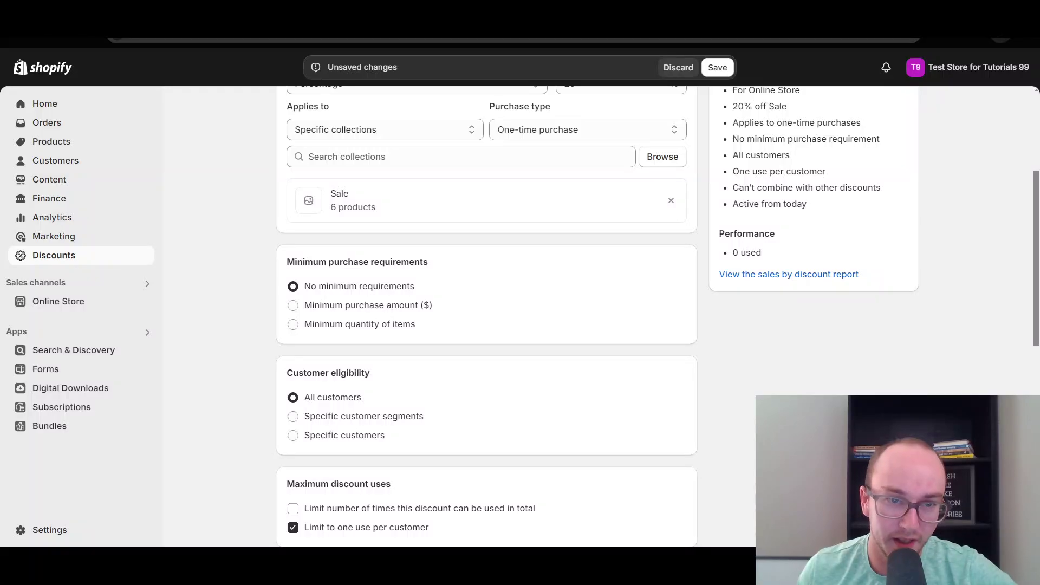
scroll(487, 315, up, 5)
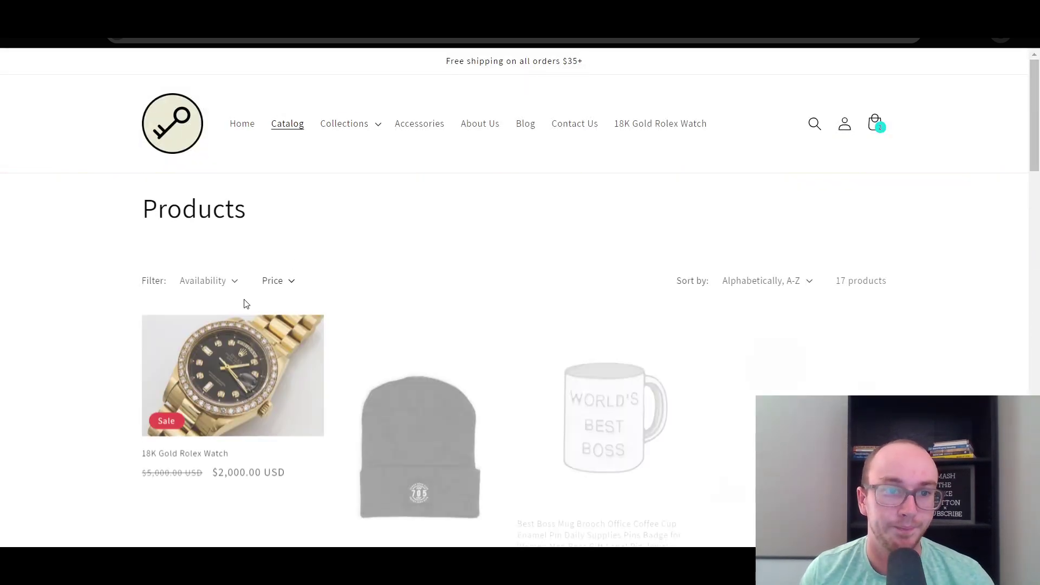
Step: In the online store, add the 18K Gold Rolex Watch (small, Black) and the Beanie to the cart
scroll(250, 353, down, 2)
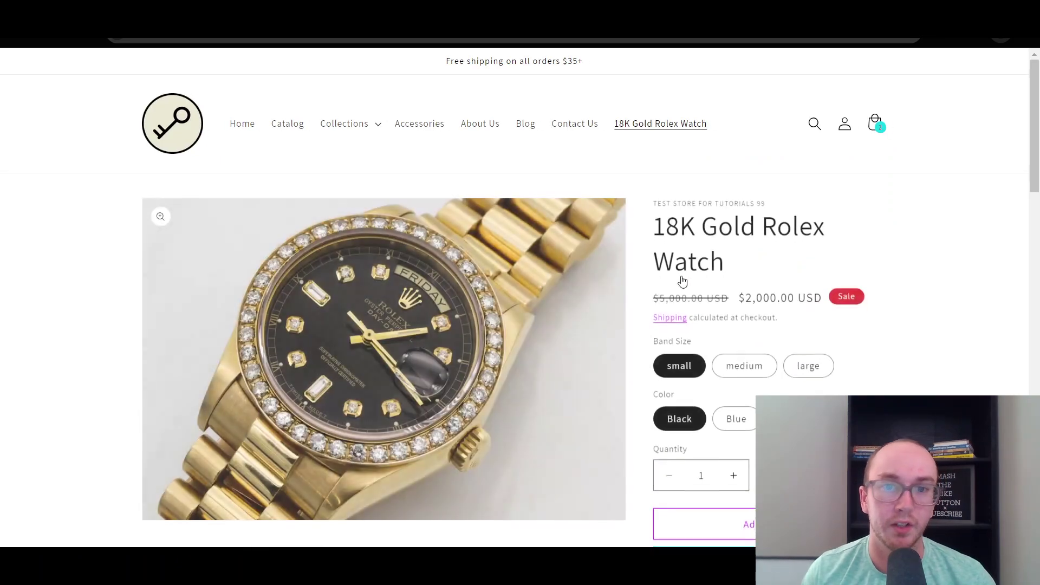
click(748, 517)
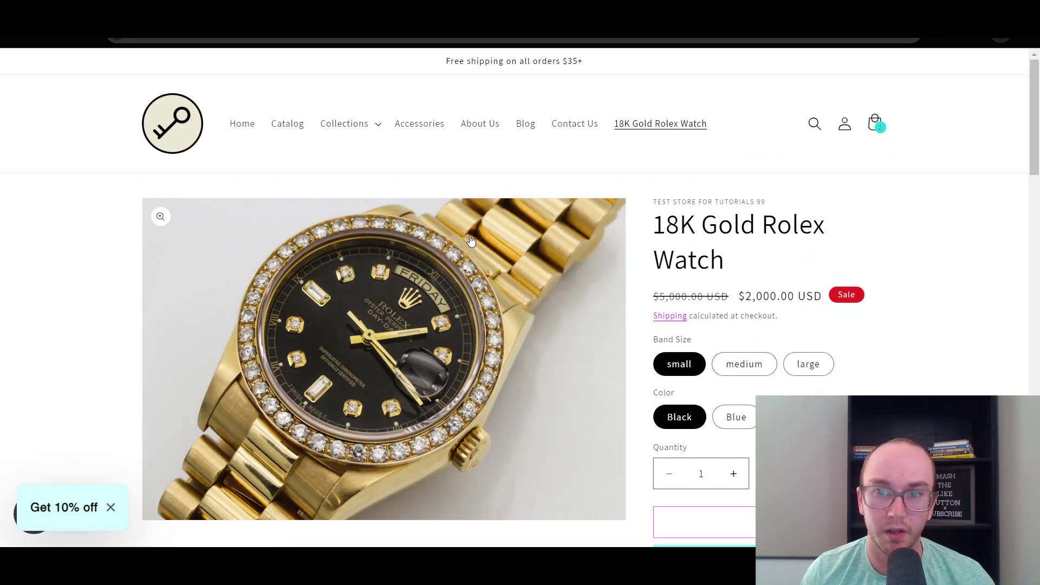
click(286, 125)
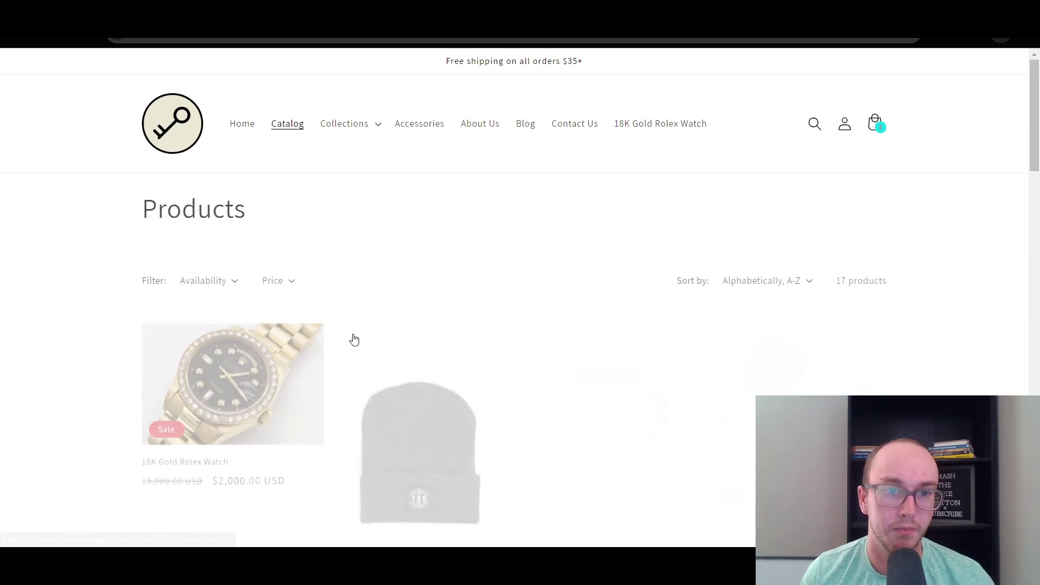
click(355, 339)
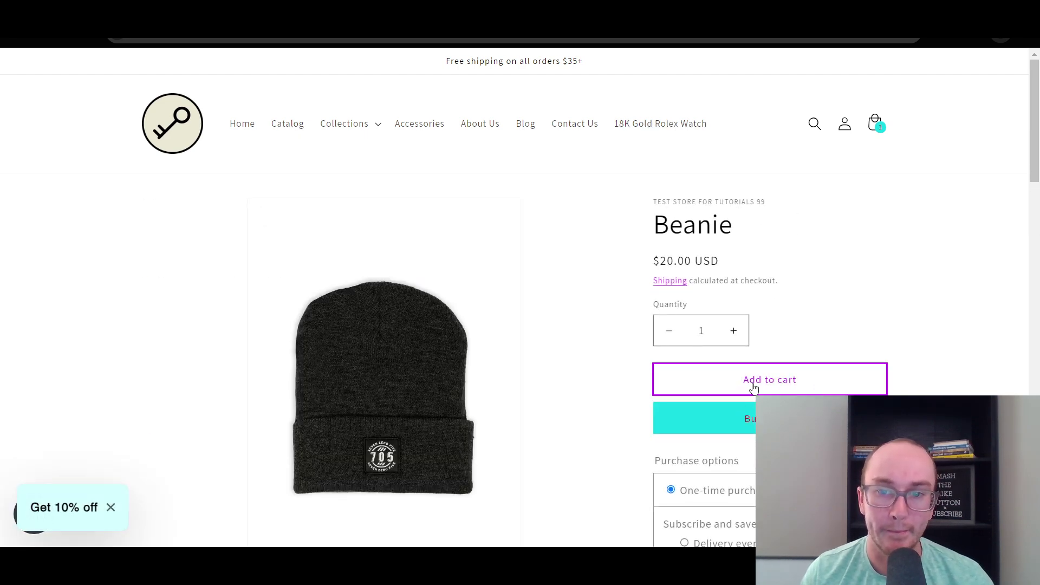
click(751, 381)
Step: Open the cart and proceed to checkout to check which items the save20 code discounts
click(877, 130)
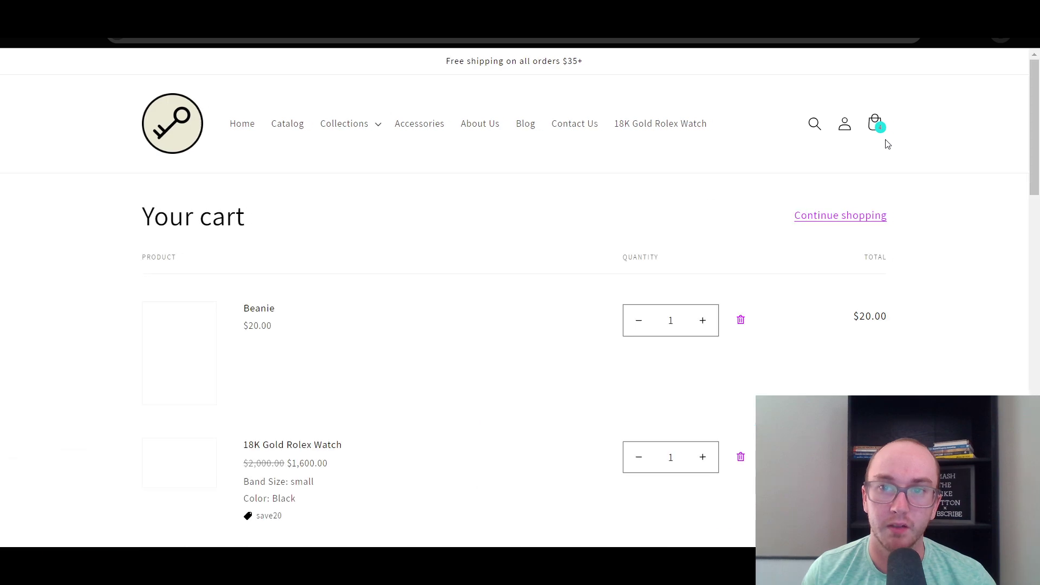
scroll(835, 348, down, 5)
scroll(818, 363, down, 5)
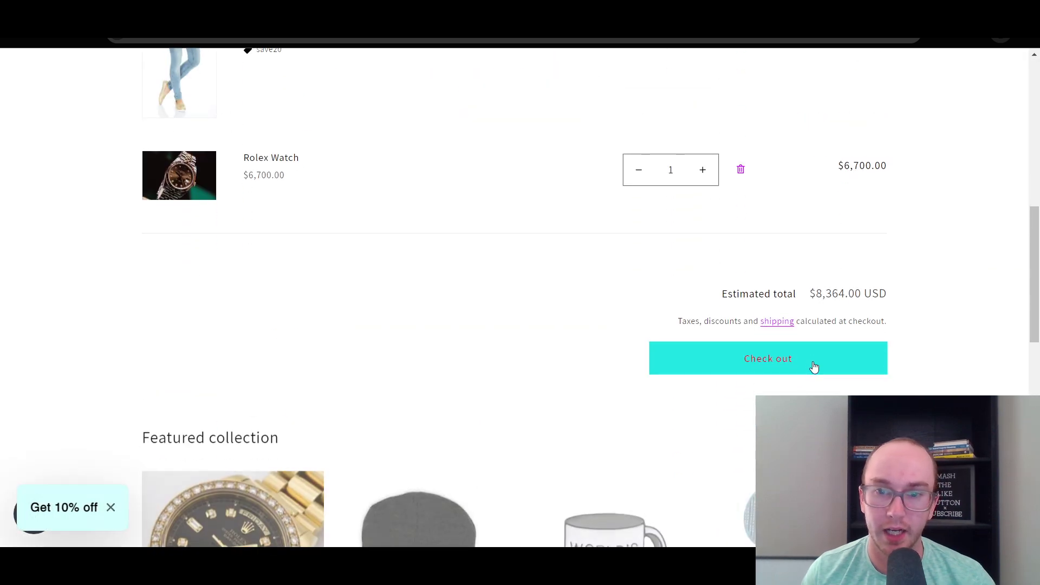
click(875, 358)
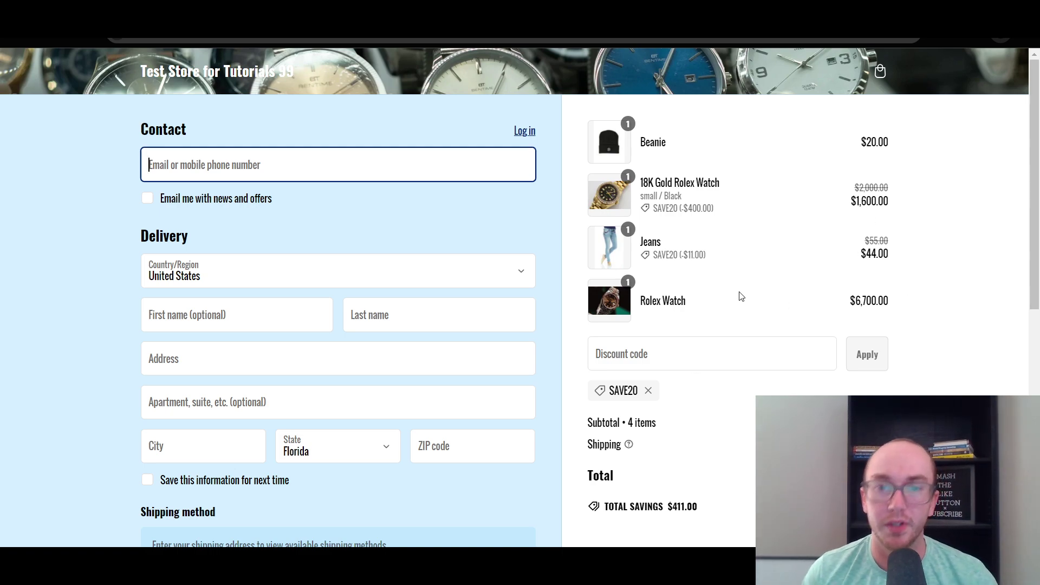
click(916, 251)
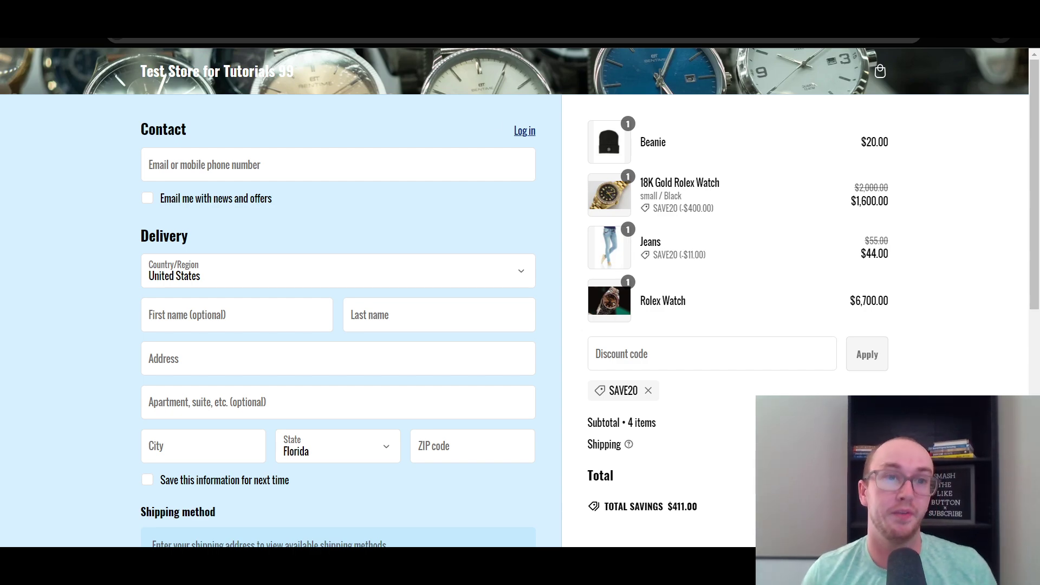
Step: Return to the save20 discount in the Shopify admin and view the options for what it applies to
key(ctrl+Tab)
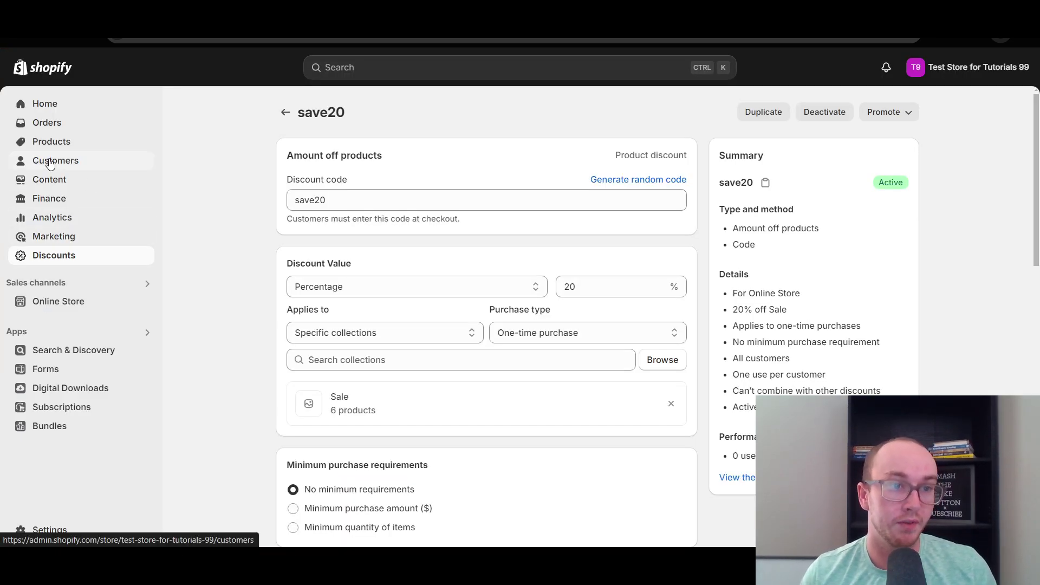
click(404, 359)
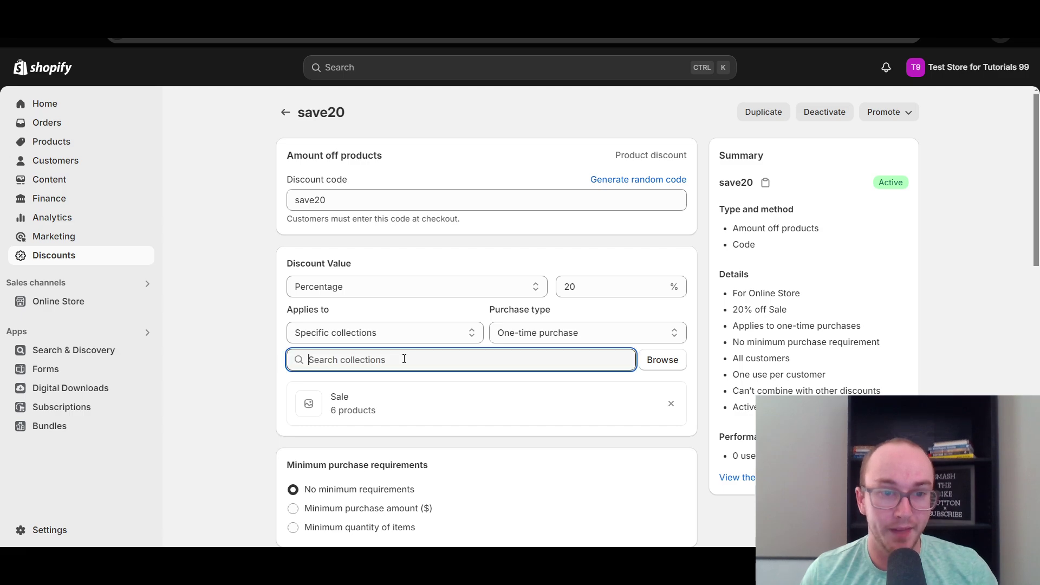
click(398, 332)
click(250, 340)
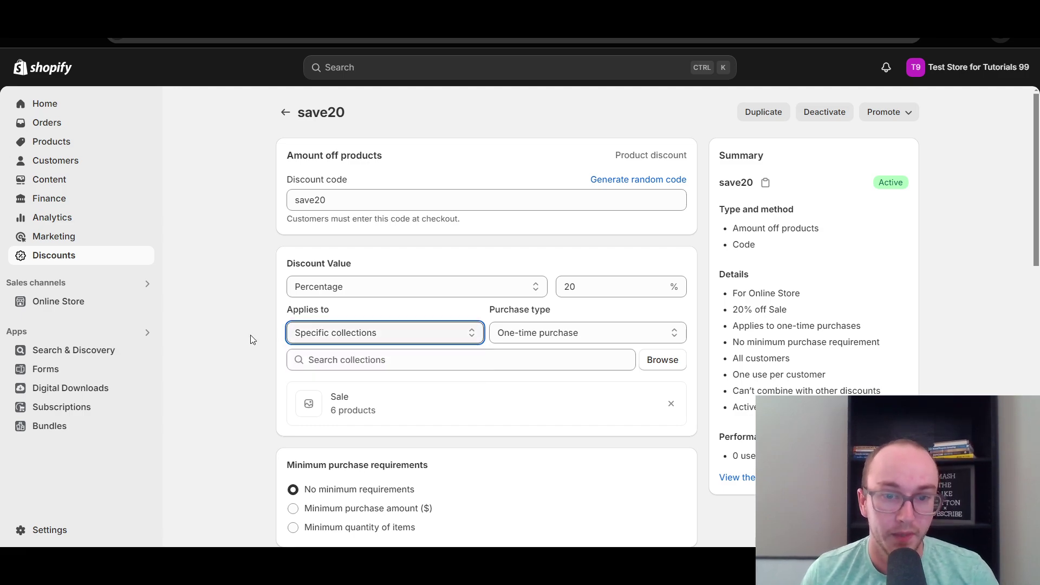
click(353, 333)
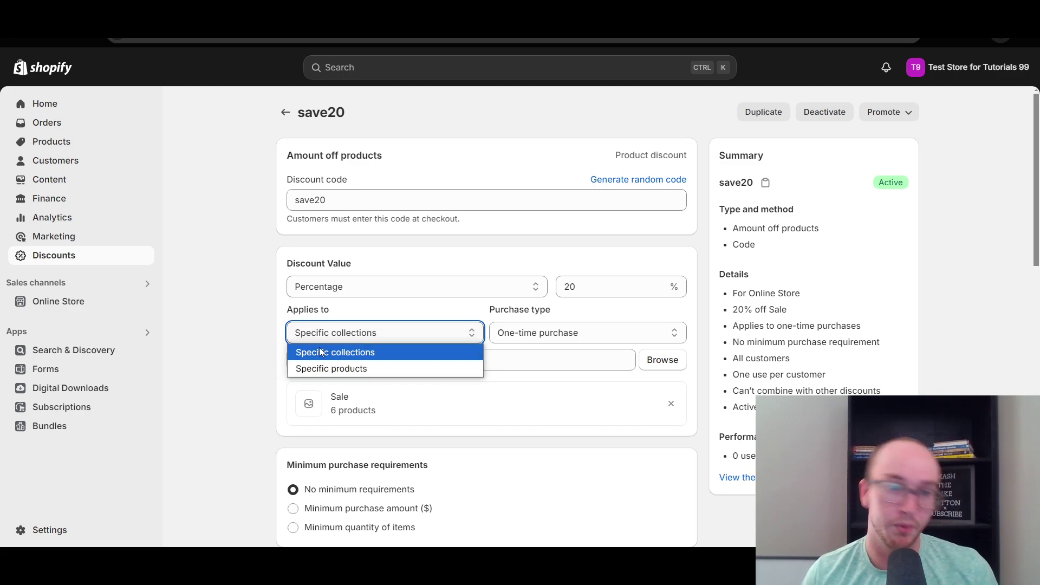
click(257, 342)
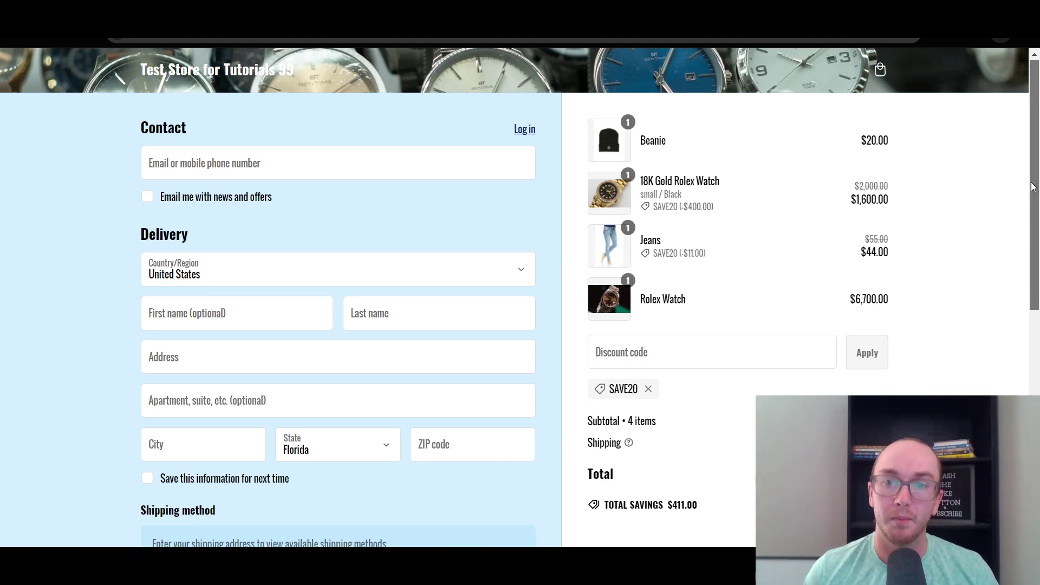
Step: Compare the save20 discount's settings with the item discounts on the store's checkout page
scroll(1023, 184, down, 1)
scroll(1023, 160, up, 1)
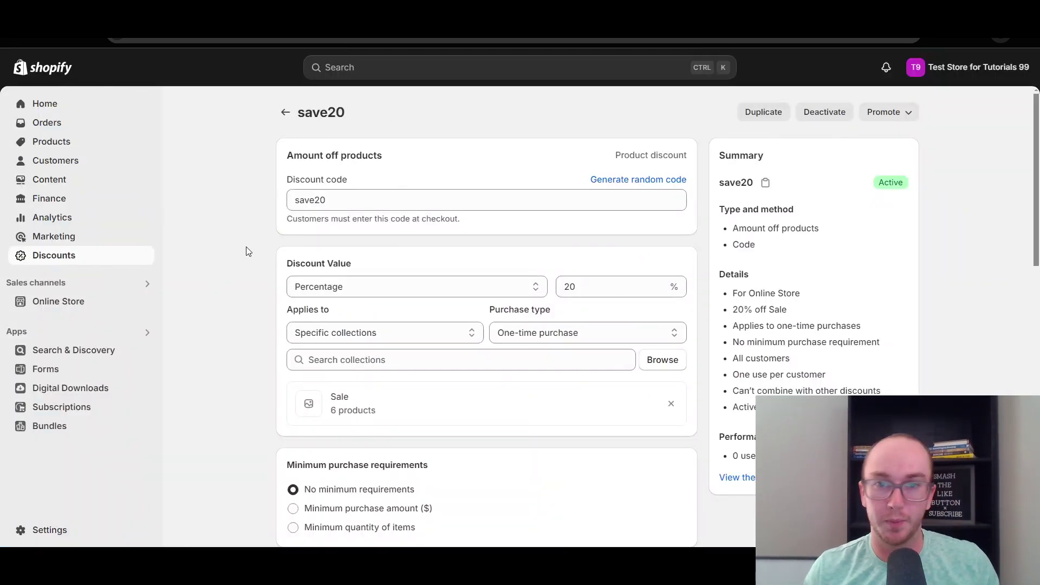
scroll(1020, 238, down, 2)
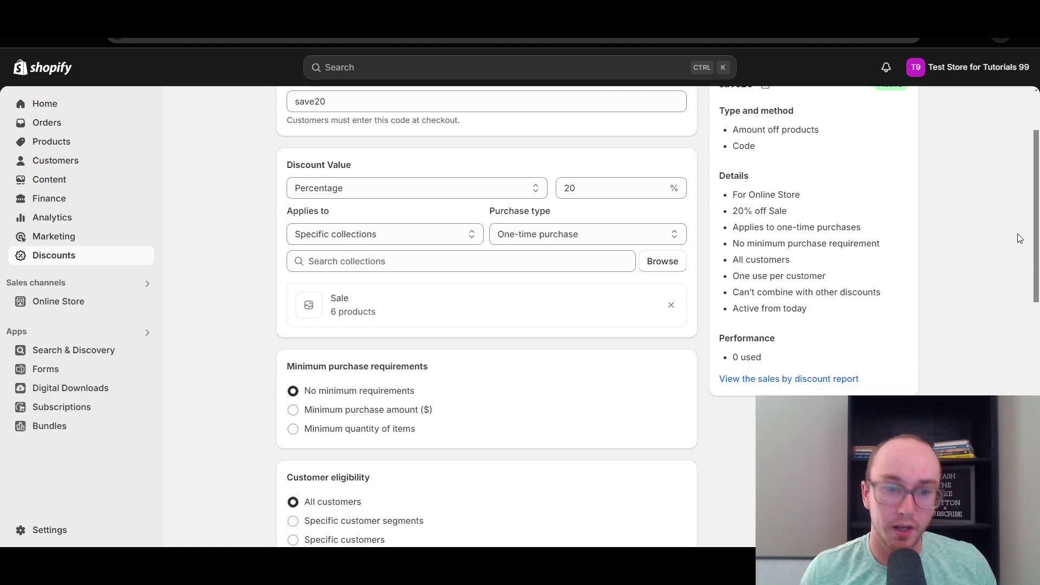
scroll(992, 288, down, 3)
scroll(1001, 223, up, 4)
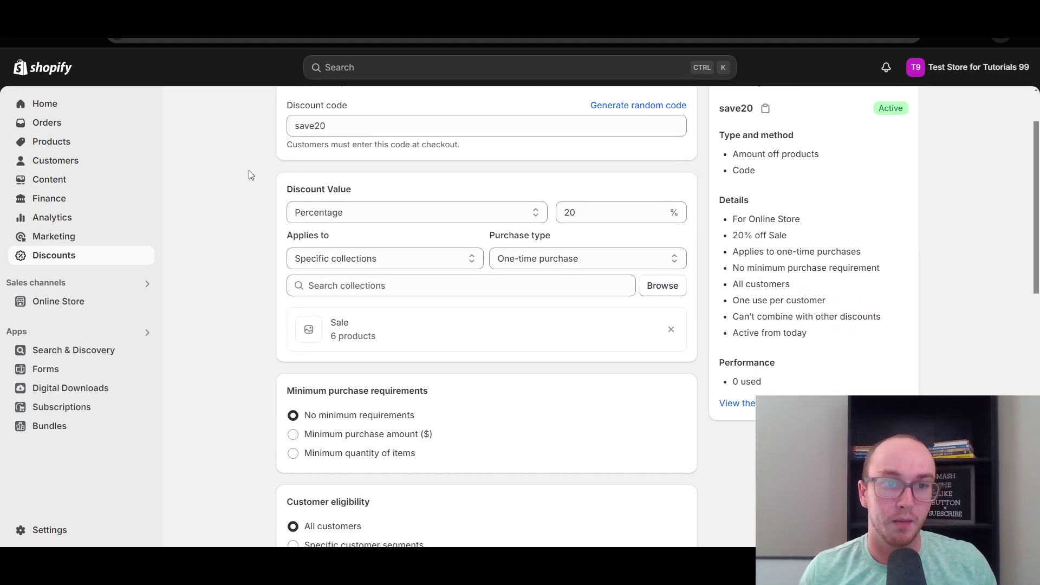
scroll(464, 283, up, 2)
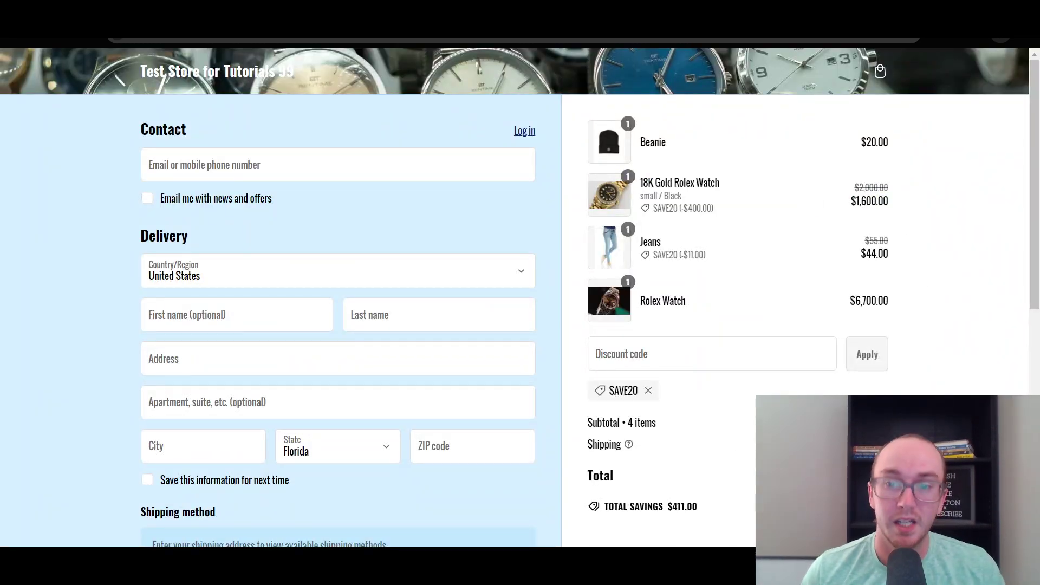
scroll(1039, 248, down, 2)
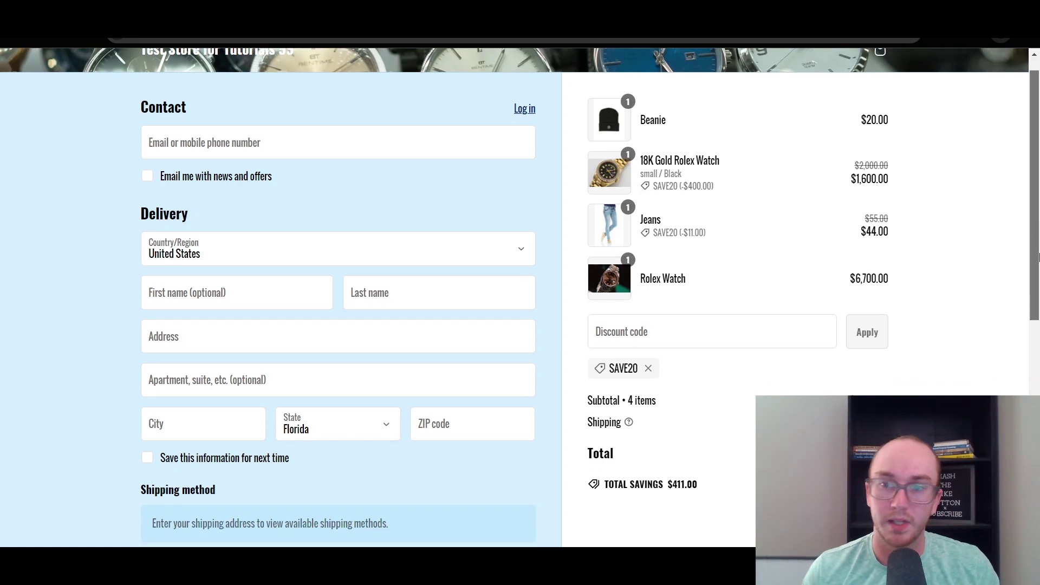
scroll(1039, 248, up, 2)
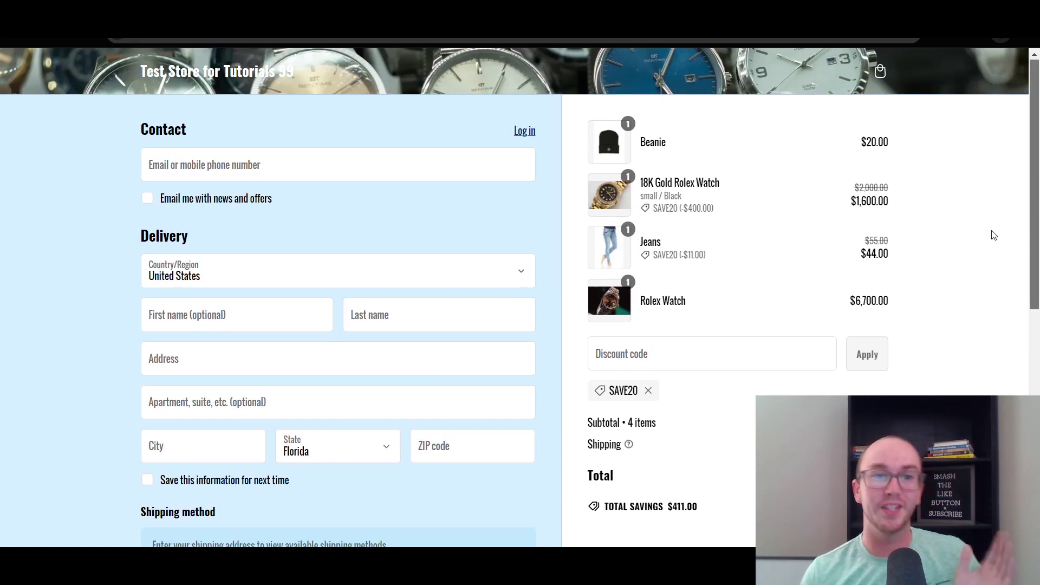